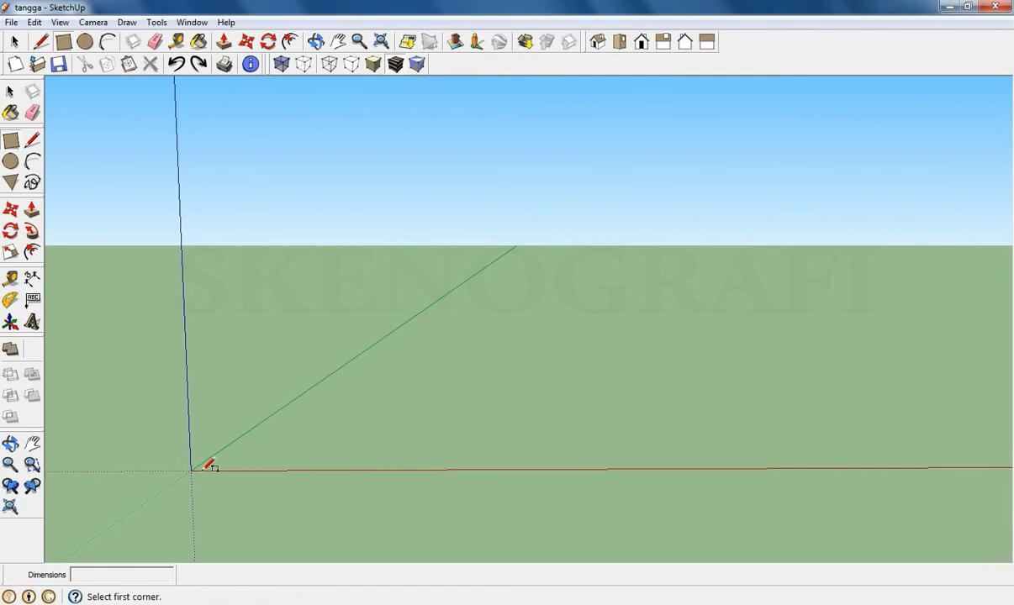
# Draw a vertical 200 by 100 cm rectangle from the origin, with its long side along the red axis.
pyautogui.click(192, 468)
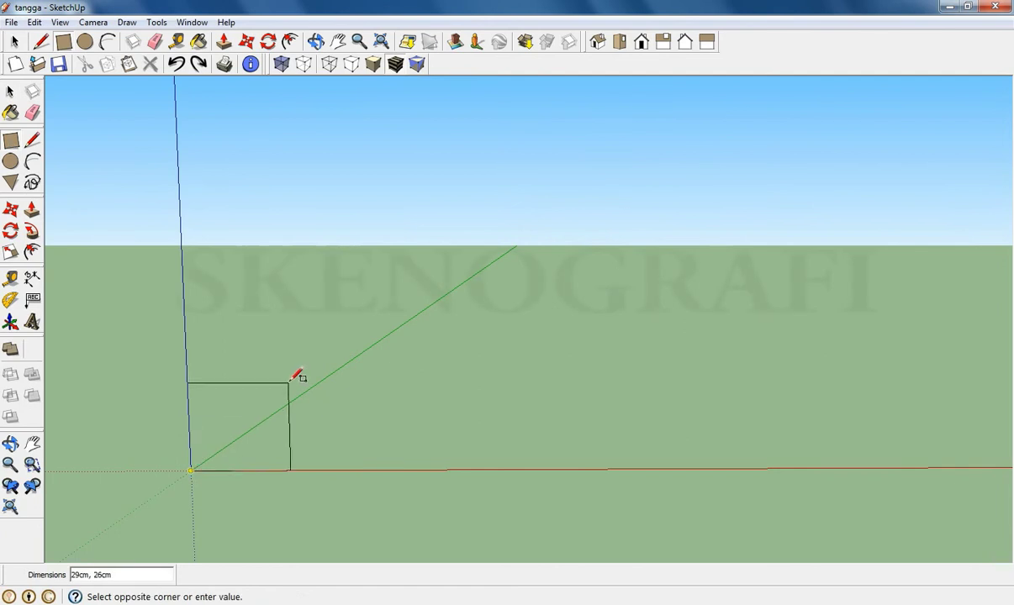
pyautogui.click(292, 380)
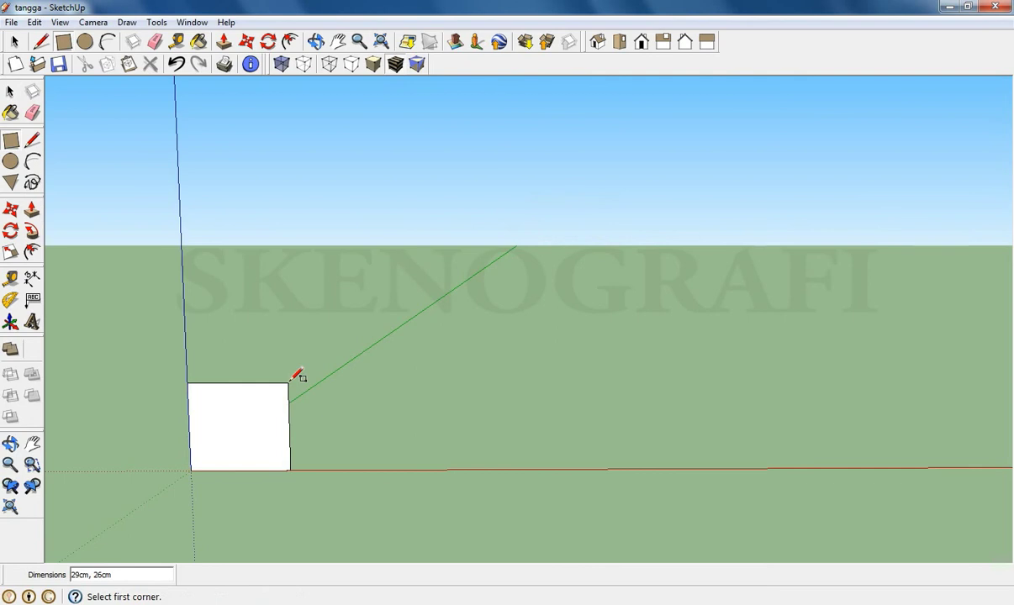
pyautogui.write('200,100')
pyautogui.press('Return')
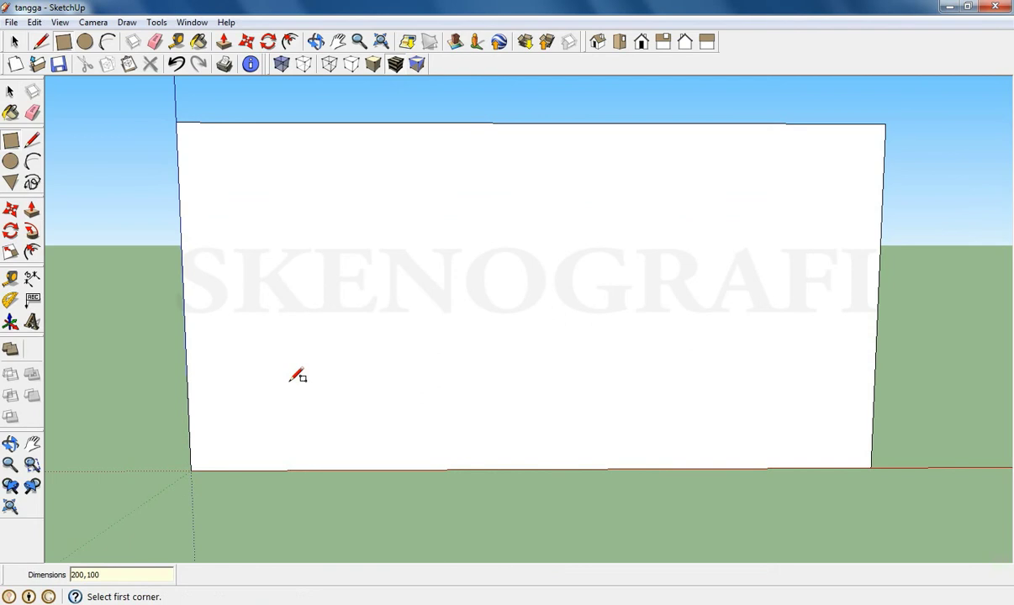
pyautogui.press('space')
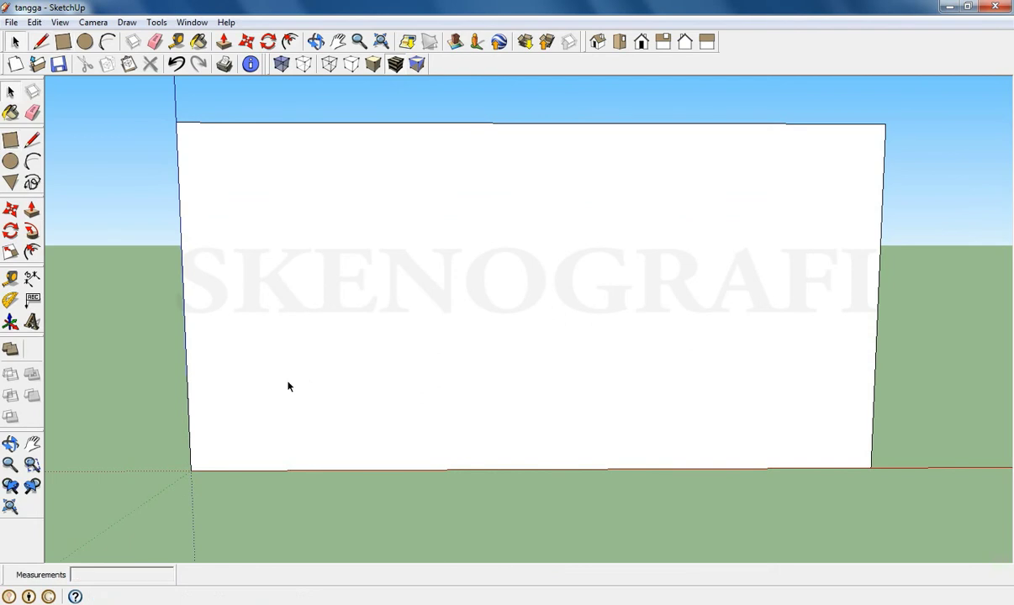
# Draw the first stair step on the rectangle: a 10 cm riser up the blue-axis edge from the origin and a 20 cm horizontal tread.
pyautogui.click(33, 141)
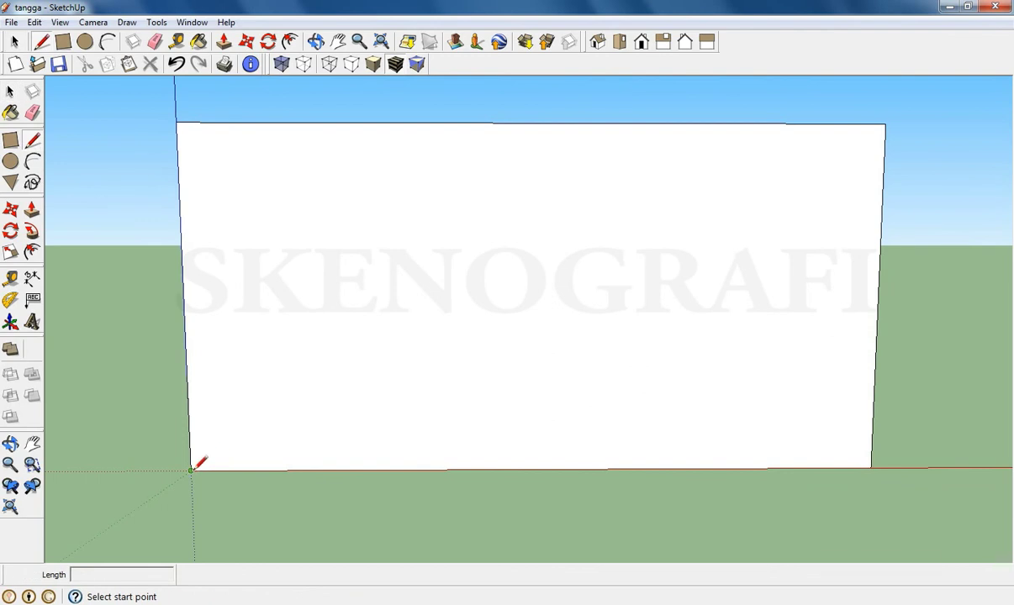
pyautogui.click(192, 469)
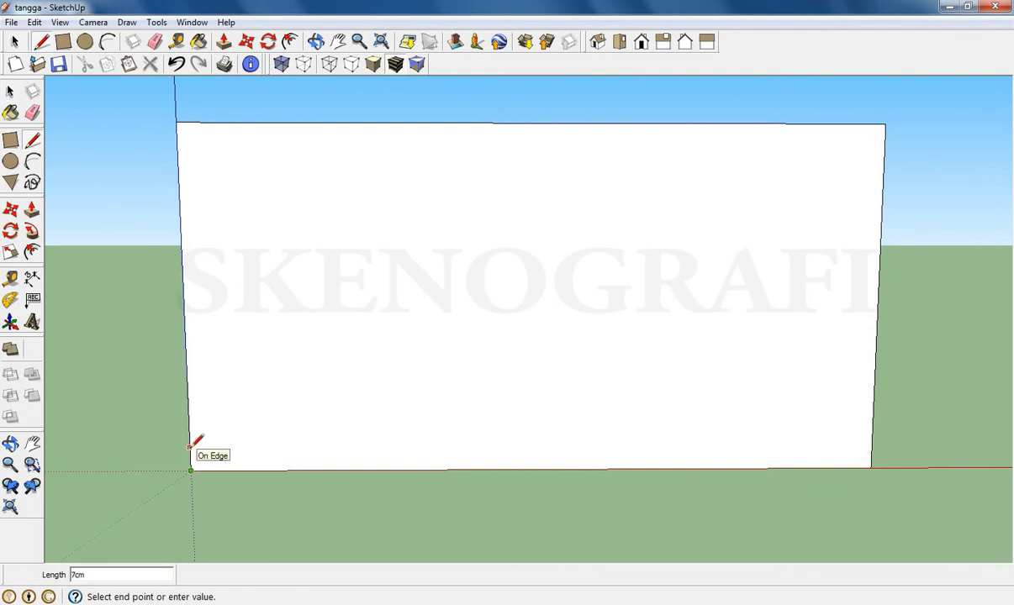
pyautogui.write('10')
pyautogui.press('Return')
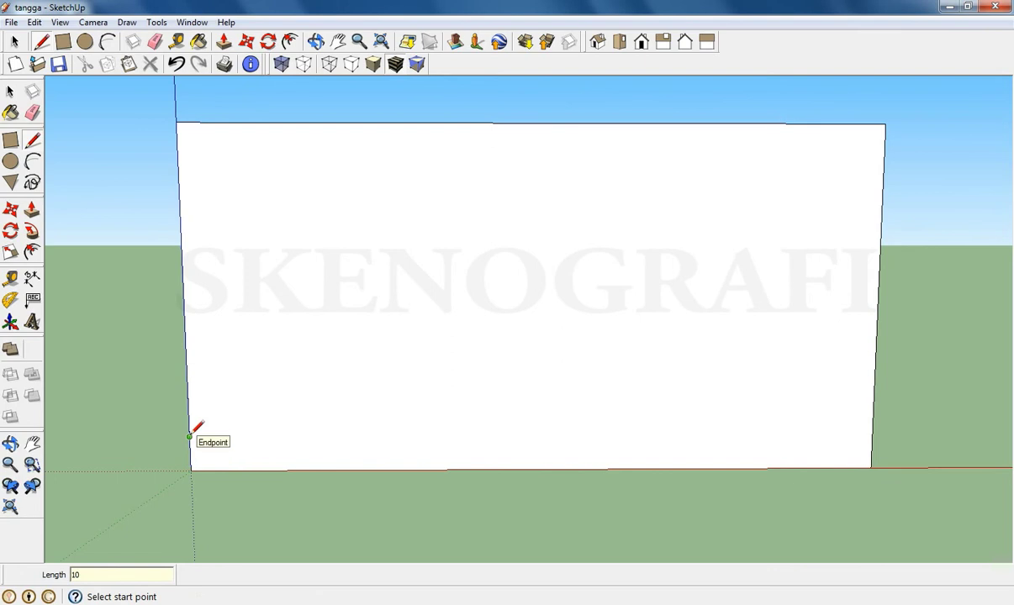
pyautogui.click(190, 436)
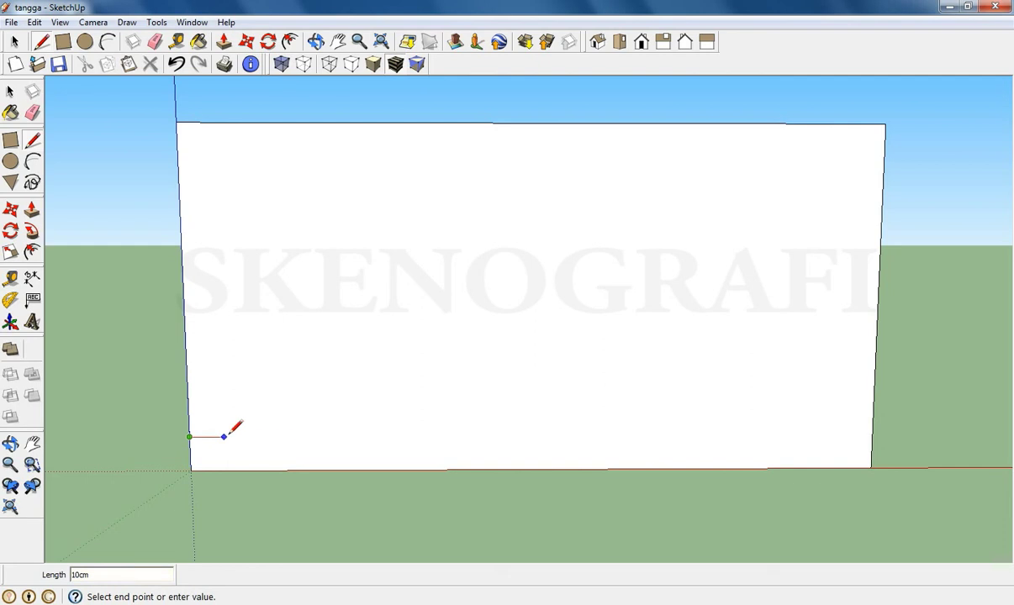
pyautogui.write('20')
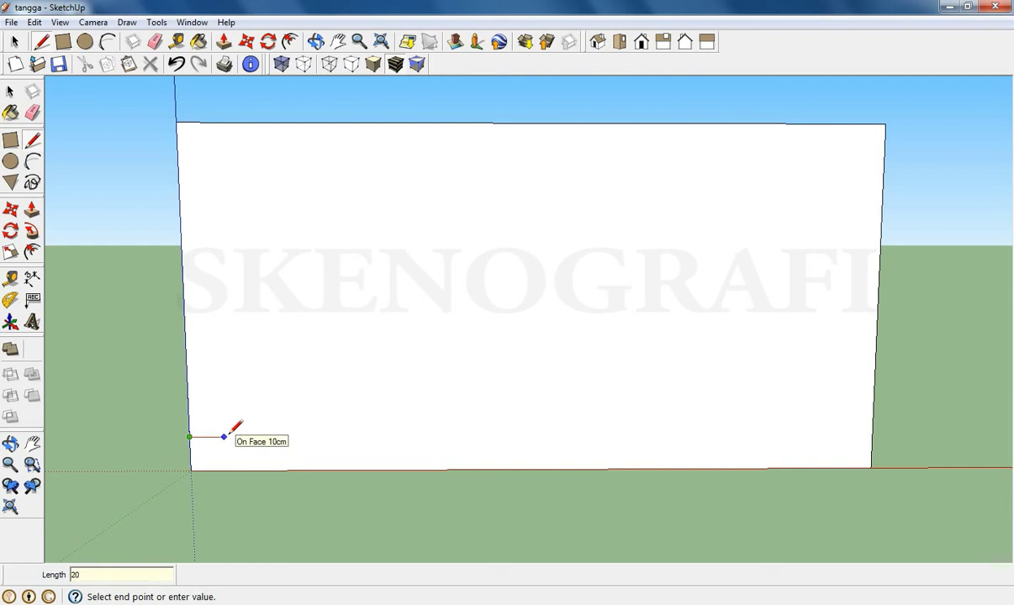
pyautogui.press('Return')
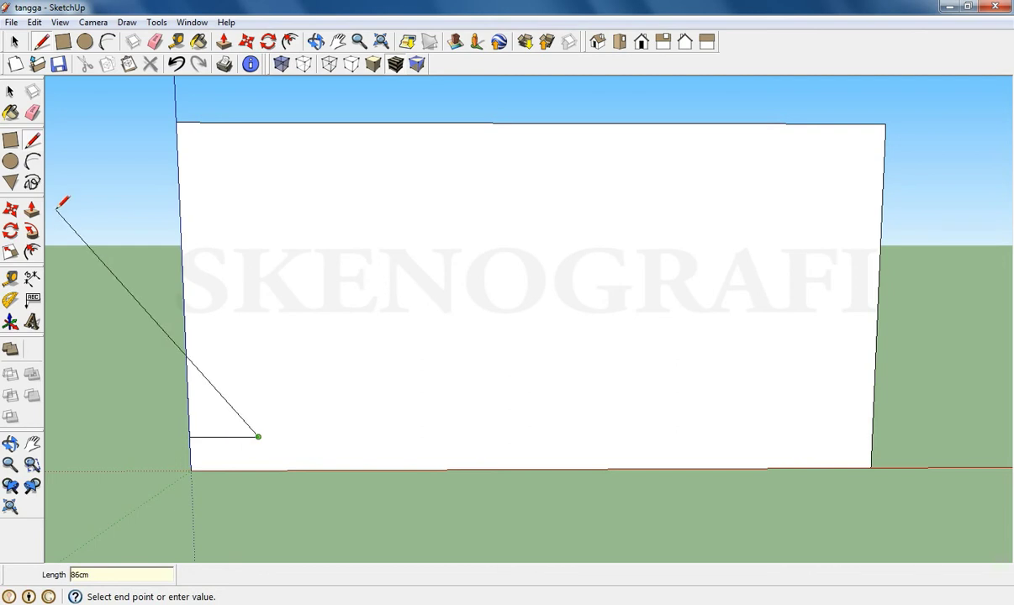
pyautogui.press('space')
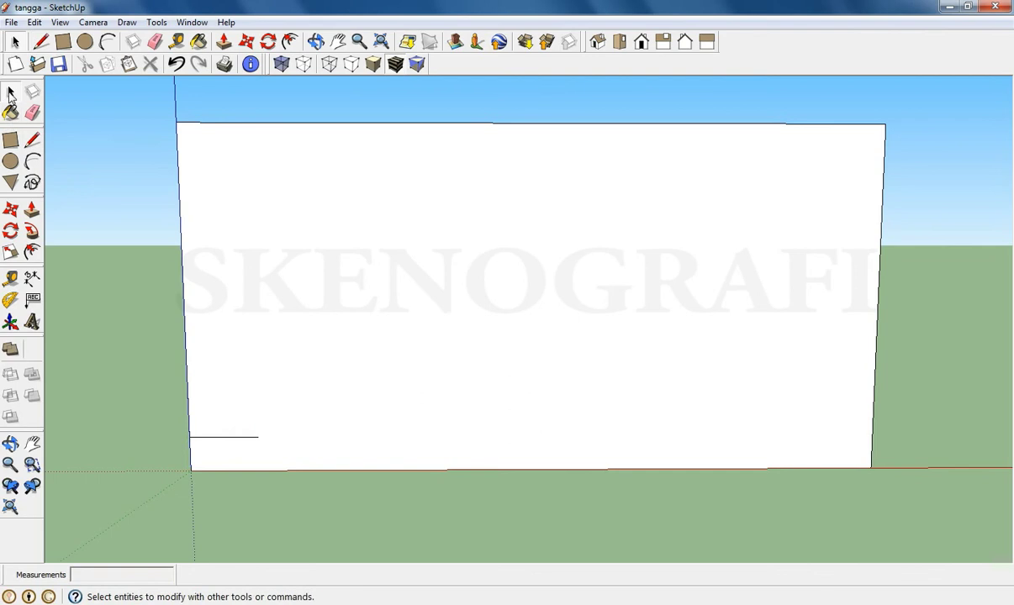
# Copy the riser and tread lines and paste them at the free end of the first tread.
pyautogui.moveTo(168, 425)
pyautogui.mouseDown()
pyautogui.moveTo(222, 434)
pyautogui.moveTo(302, 495)
pyautogui.mouseUp()
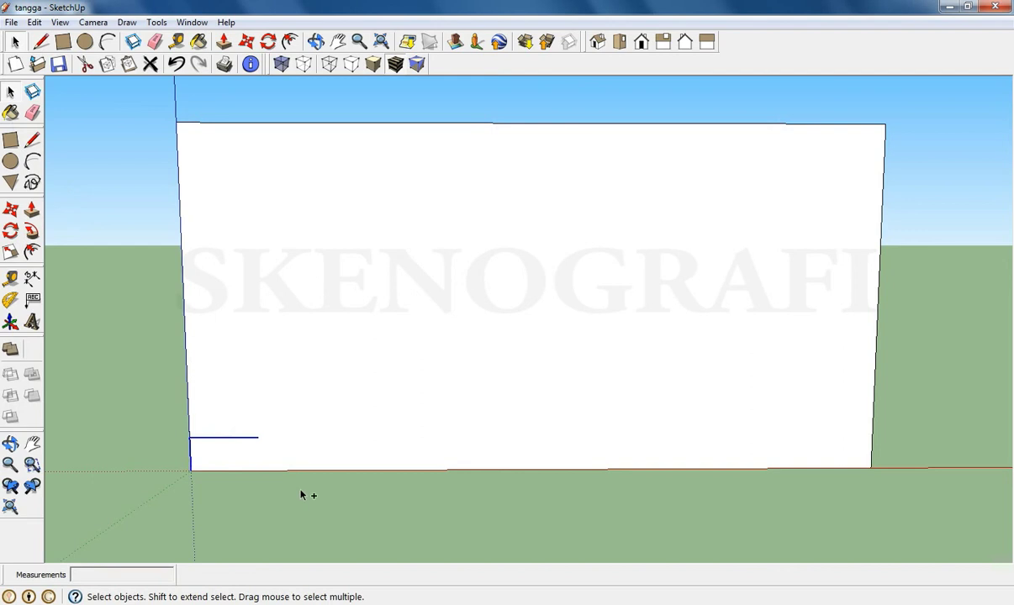
pyautogui.hotkey('ctrl', 'v')
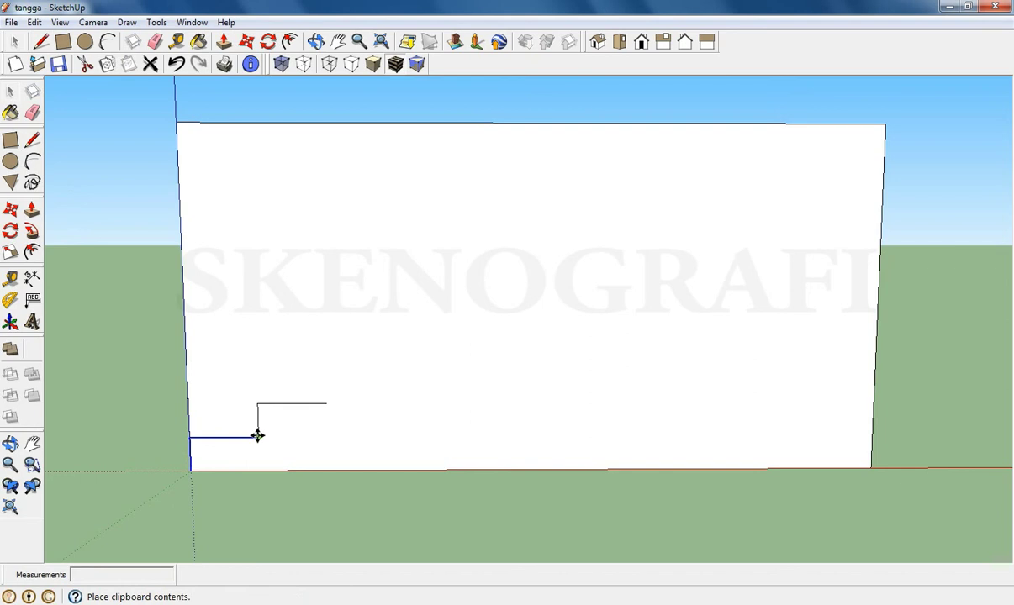
pyautogui.click(258, 435)
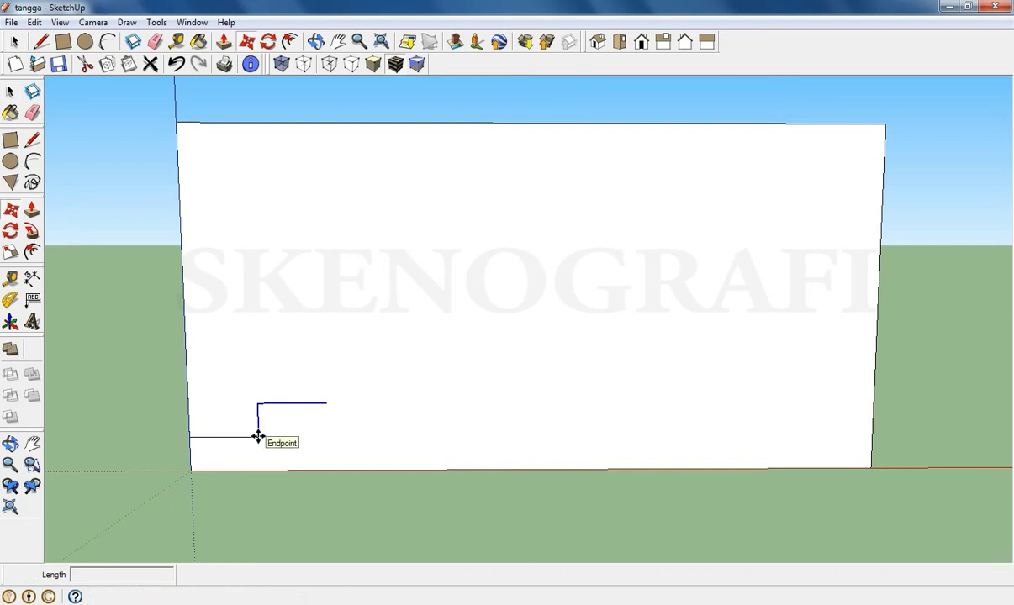
pyautogui.press('space')
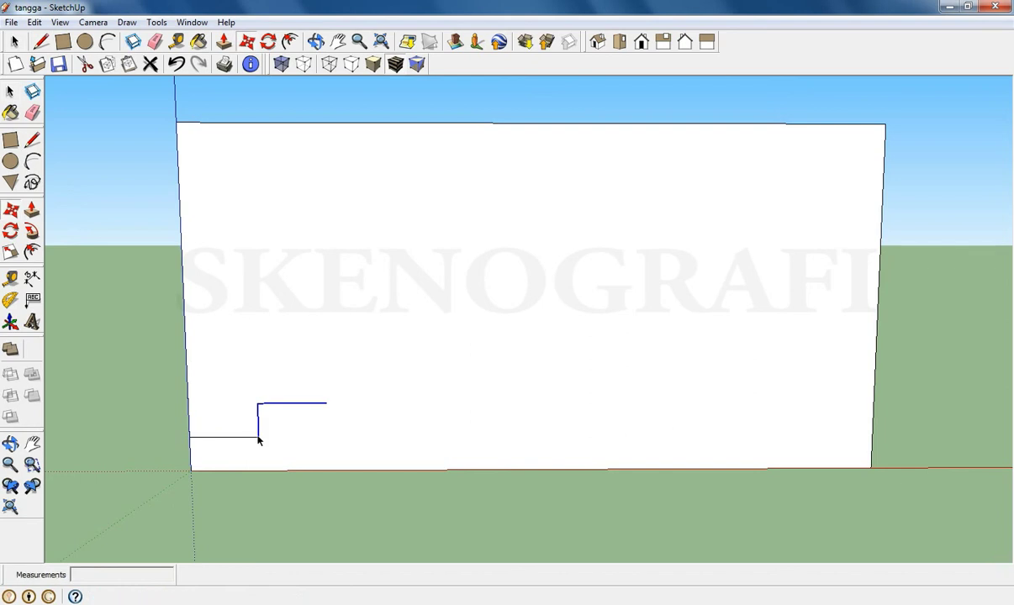
# Copy the two-step outline and paste it at the free end of the second tread.
pyautogui.click(163, 407)
pyautogui.moveTo(161, 369)
pyautogui.mouseDown()
pyautogui.moveTo(324, 422)
pyautogui.moveTo(345, 498)
pyautogui.mouseUp()
pyautogui.hotkey('ctrl', 'c')
pyautogui.hotkey('ctrl', 'v')
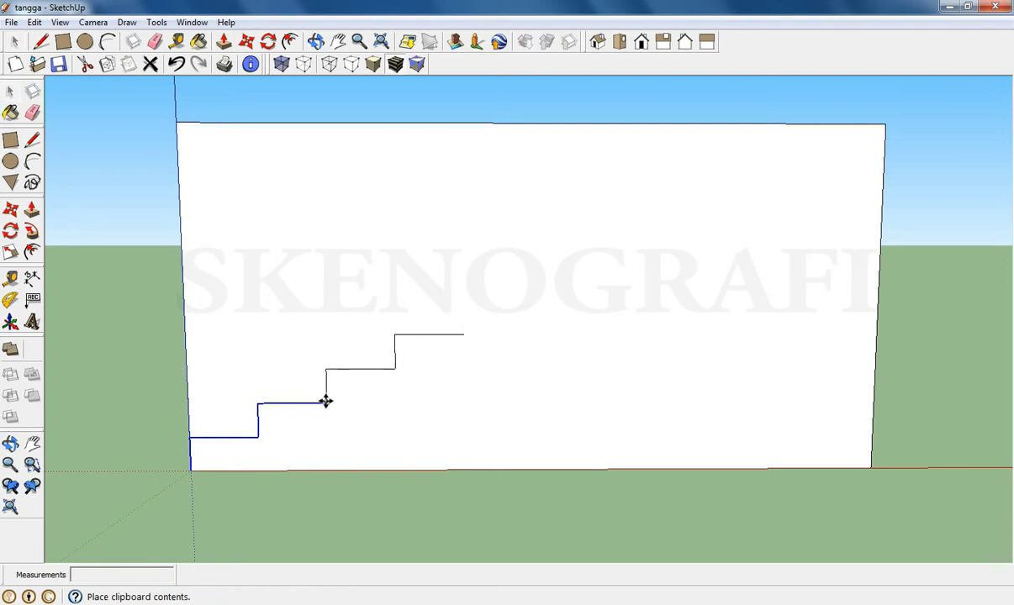
pyautogui.click(325, 402)
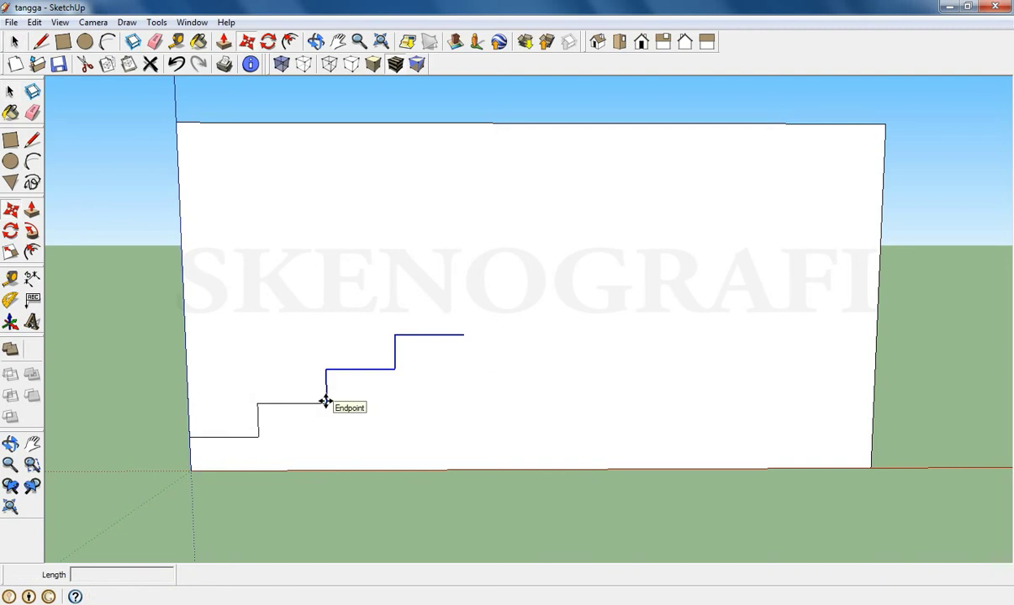
# Paste three more copies of the two-step outline end to end until the staircase reaches the rectangle's upper edge.
pyautogui.hotkey('ctrl', 'v')
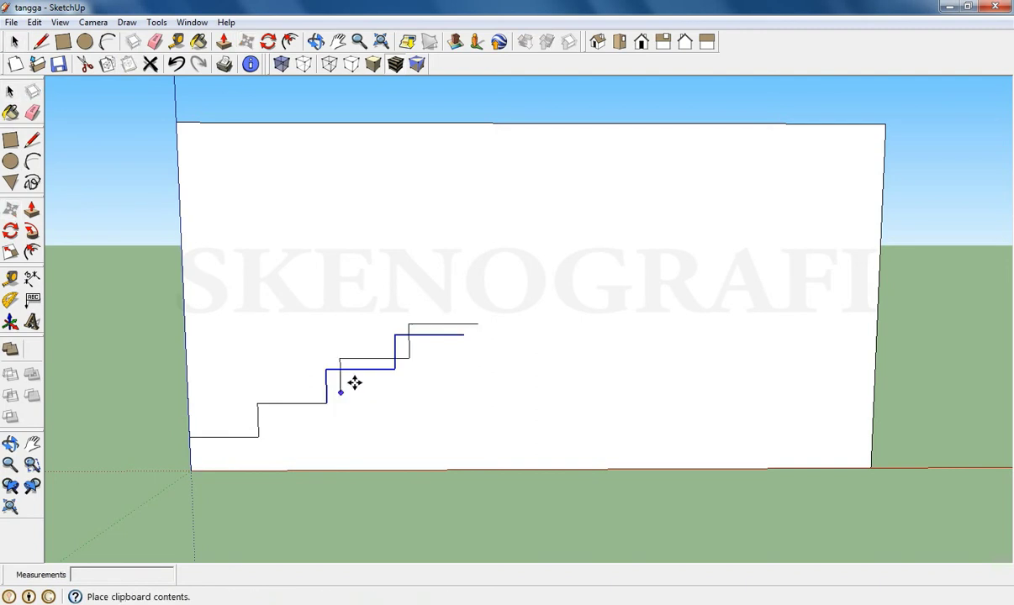
pyautogui.click(464, 332)
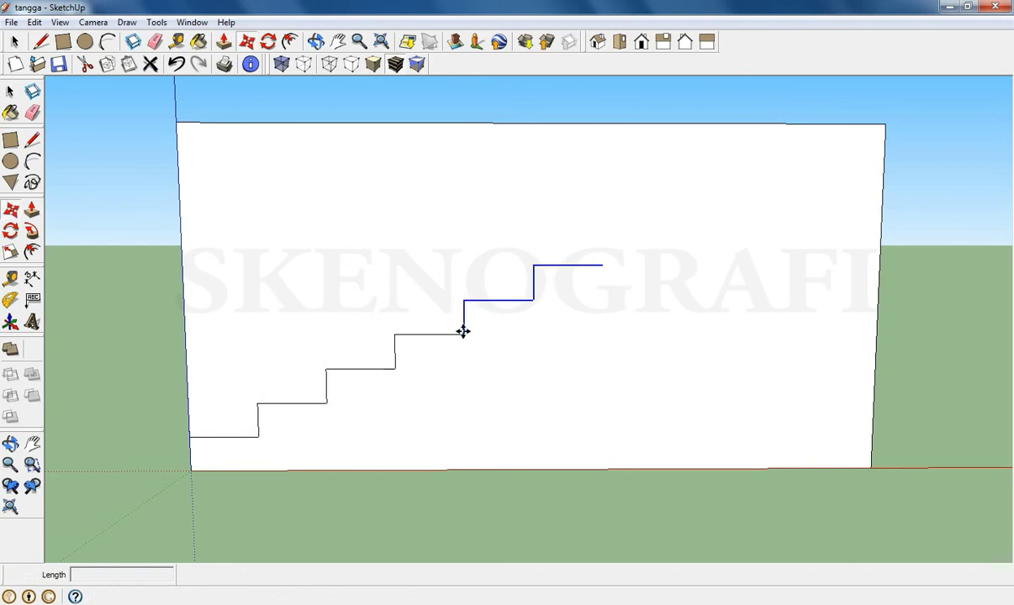
pyautogui.hotkey('ctrl', 'v')
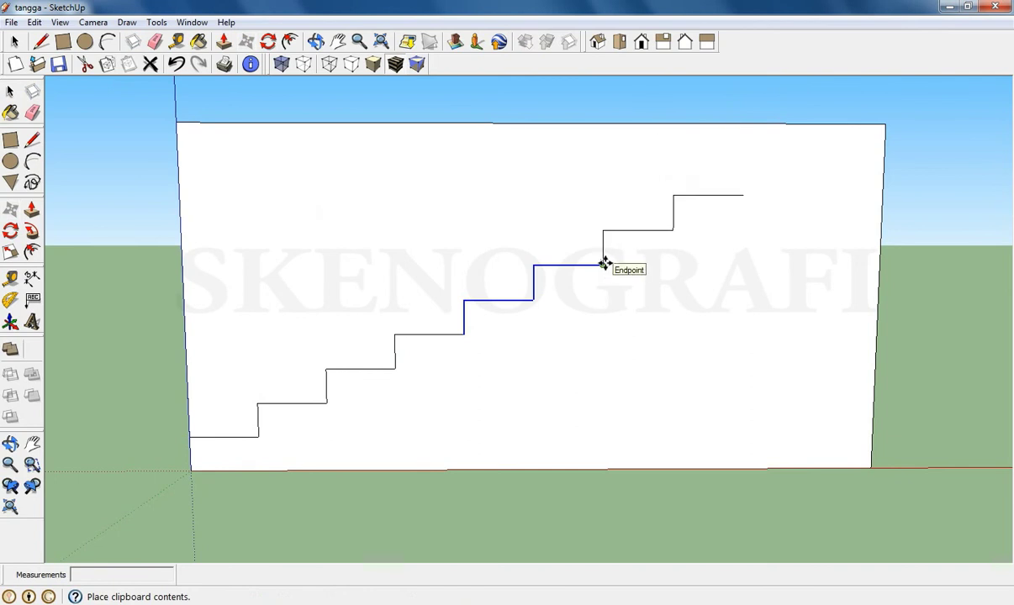
pyautogui.click(605, 264)
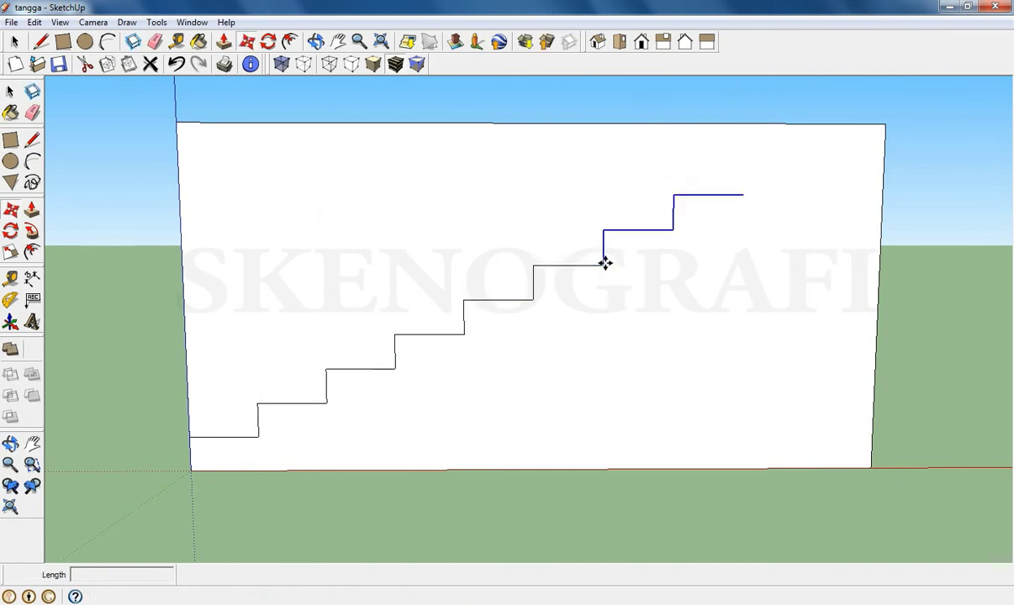
pyautogui.hotkey('ctrl', 'v')
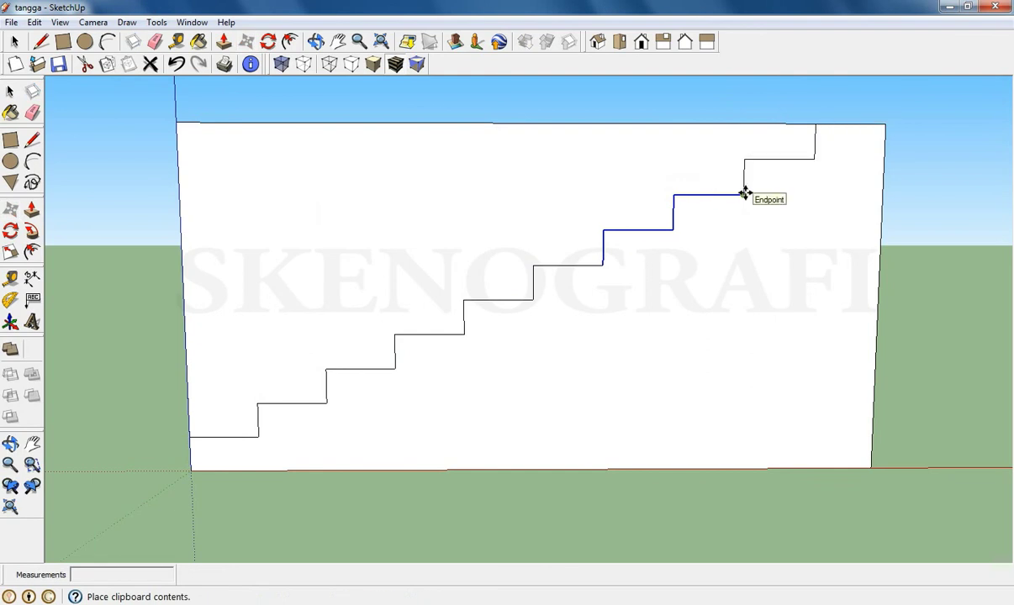
pyautogui.click(745, 194)
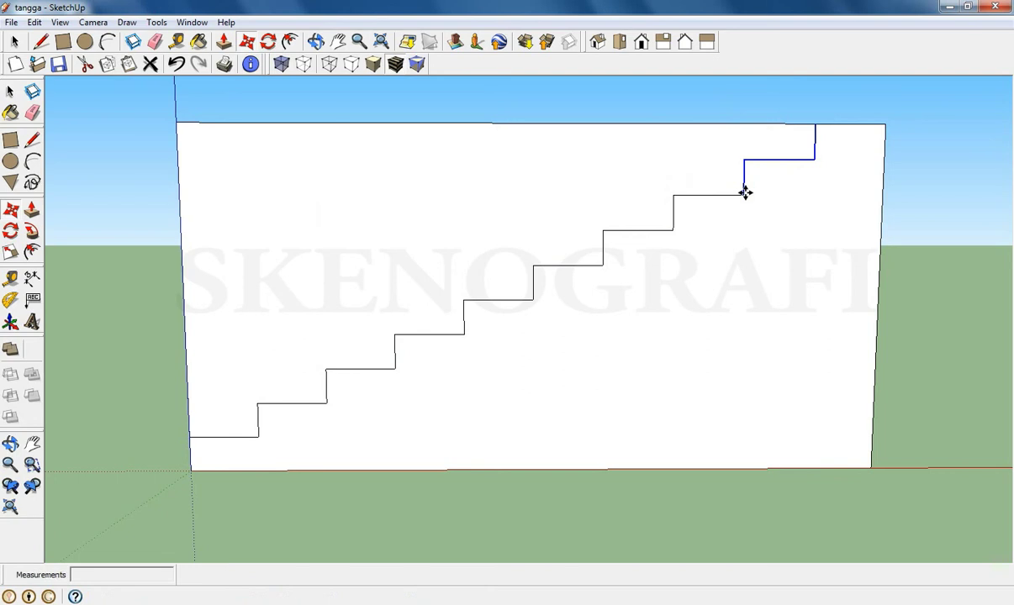
pyautogui.press('space')
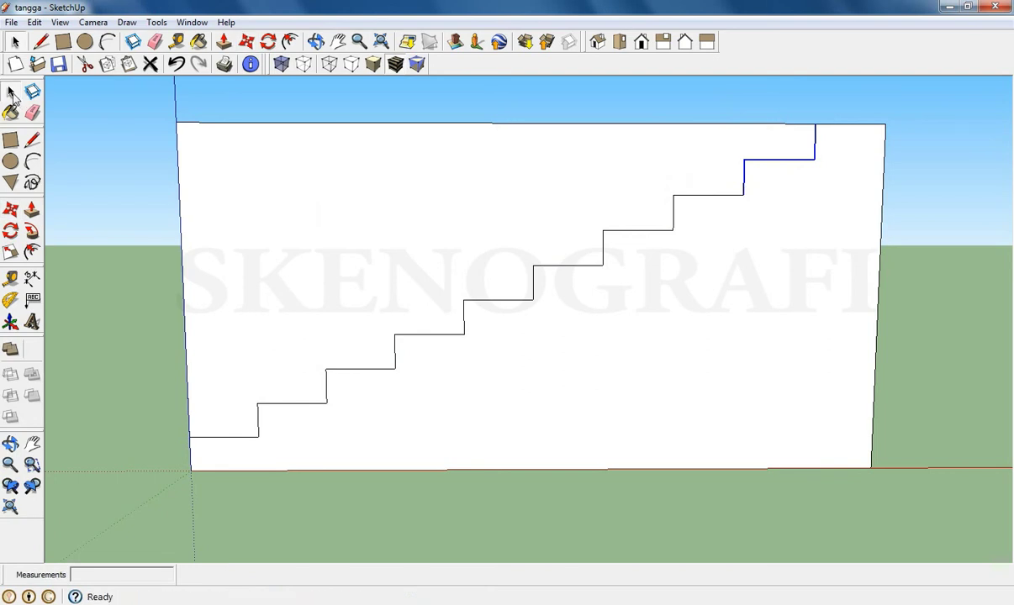
# Delete the face above the stair outline along with its leftover upper edge and blue-axis edge.
pyautogui.click(189, 157)
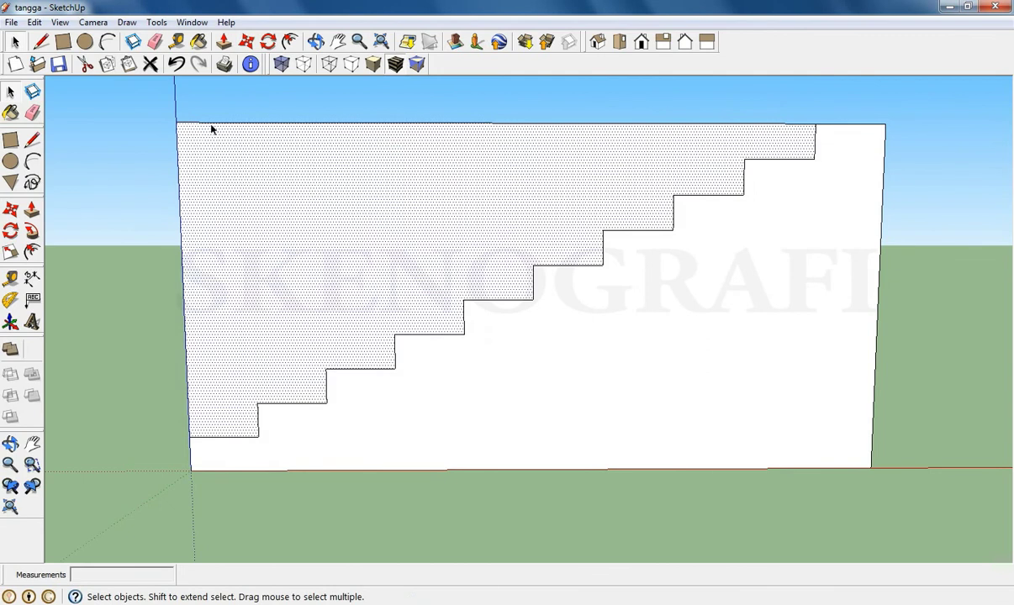
pyautogui.click(212, 125)
pyautogui.press('Delete')
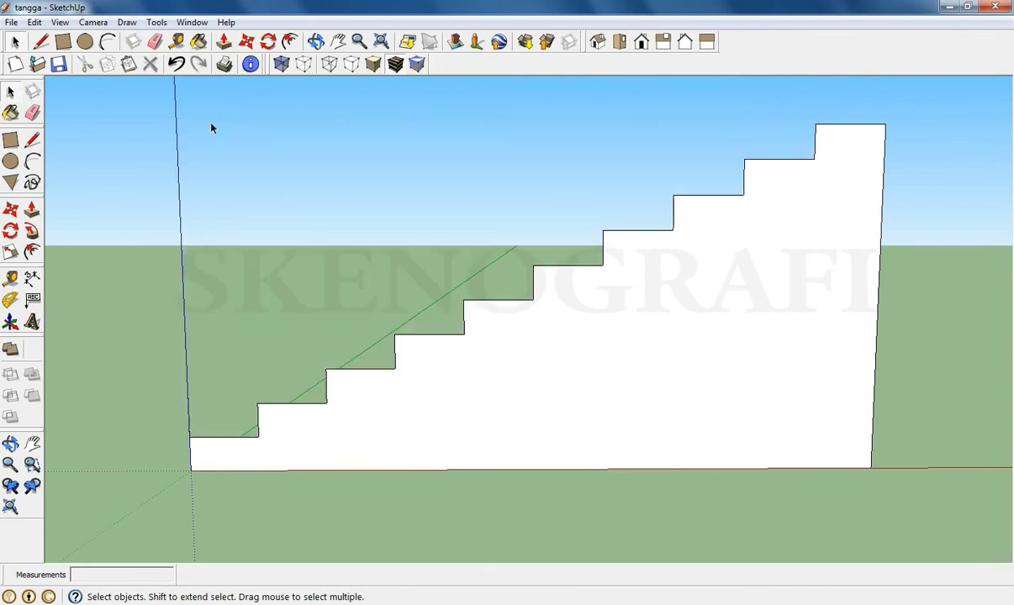
pyautogui.click(181, 249)
pyautogui.press('Delete')
# Extrude the stair profile 100 cm along the green axis from its back face with Push/Pull.
pyautogui.click(315, 41)
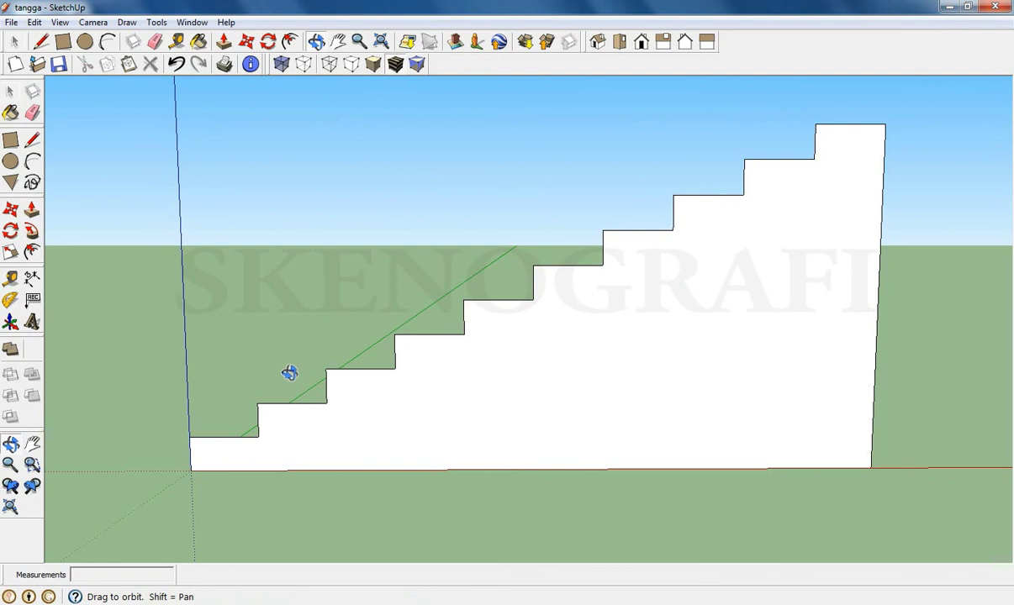
pyautogui.moveTo(273, 352); pyautogui.dragTo(651, 392)
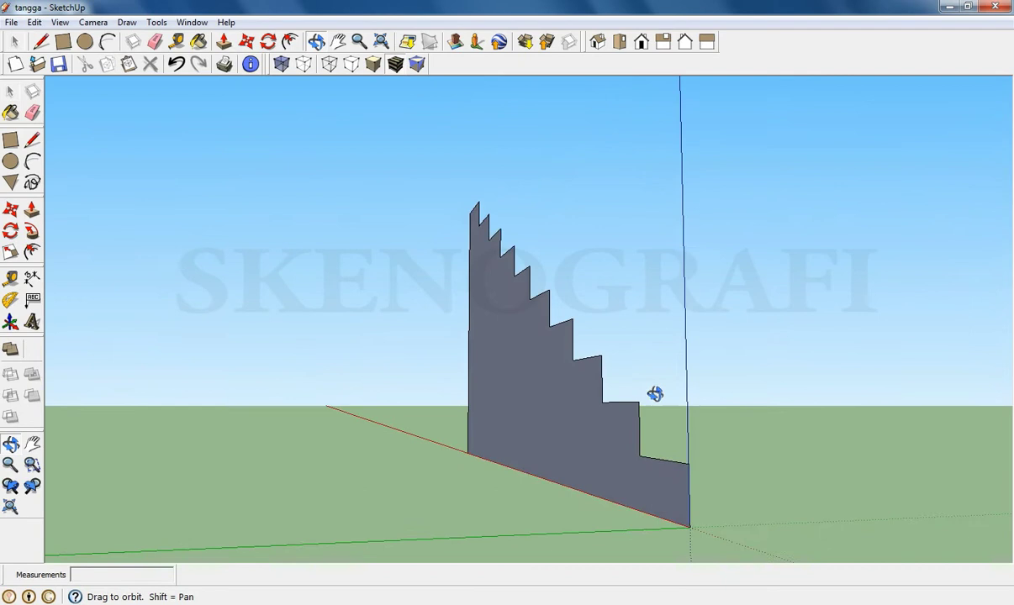
pyautogui.click(32, 210)
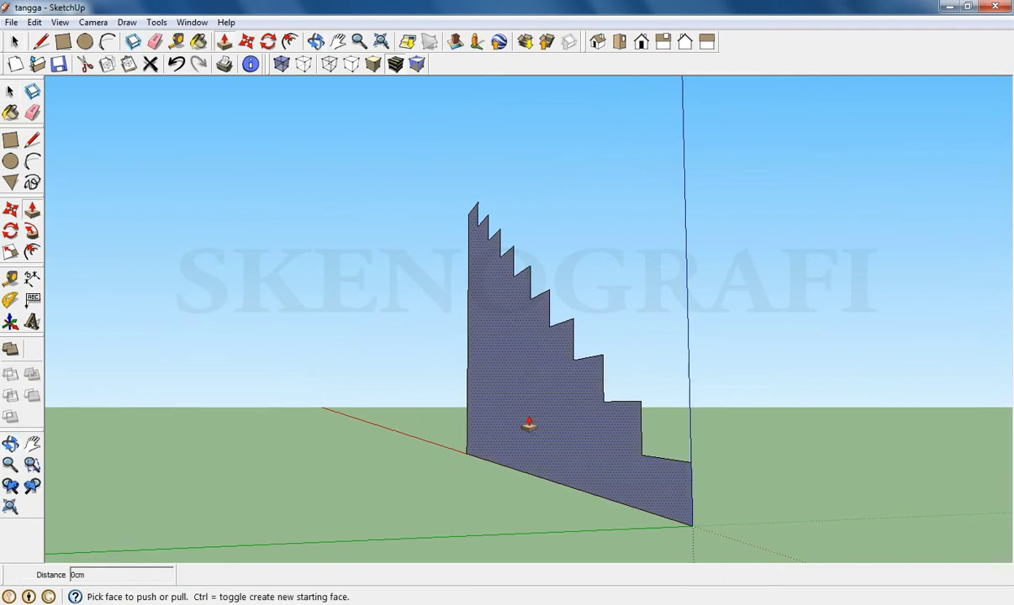
pyautogui.click(477, 430)
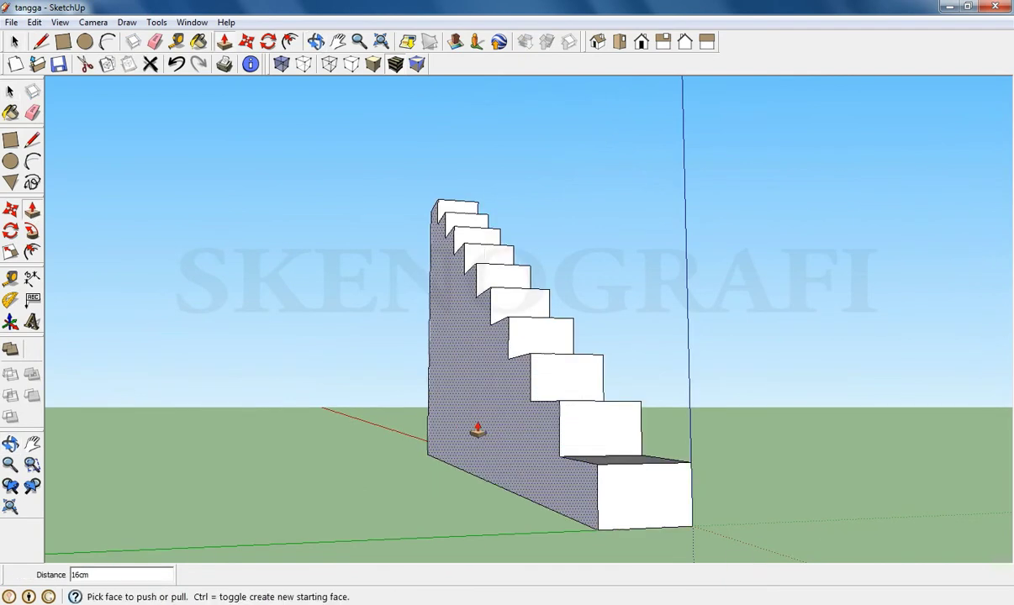
pyautogui.write('100cm')
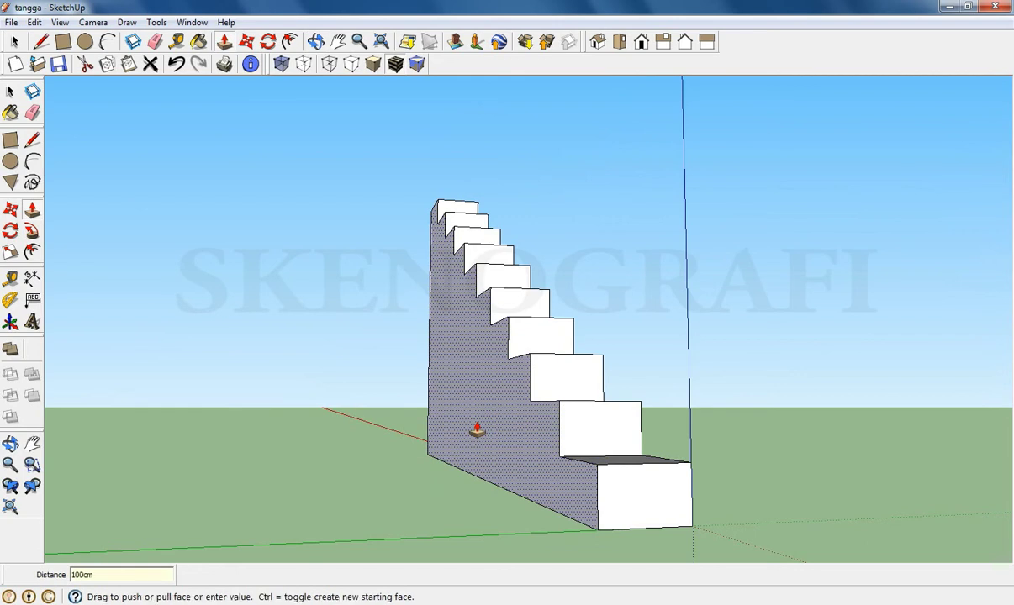
pyautogui.press('Return')
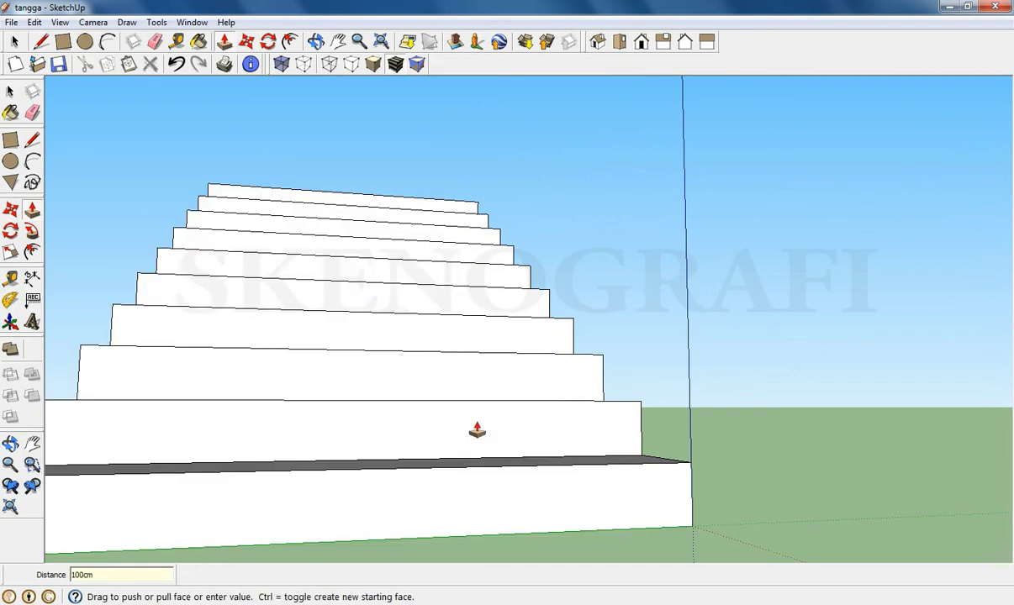
pyautogui.scroll(-4, 477, 430)
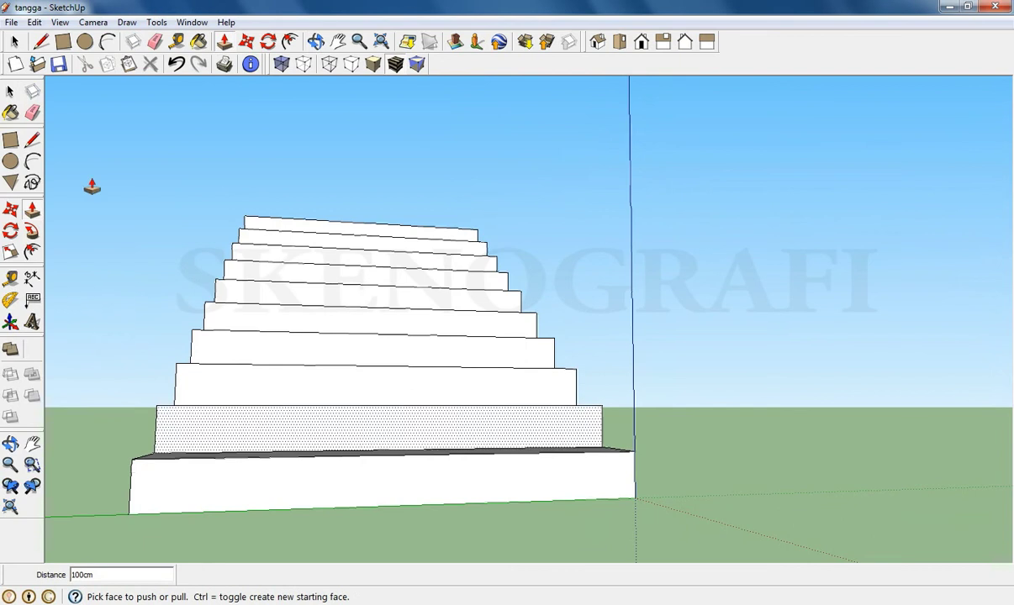
pyautogui.click(12, 94)
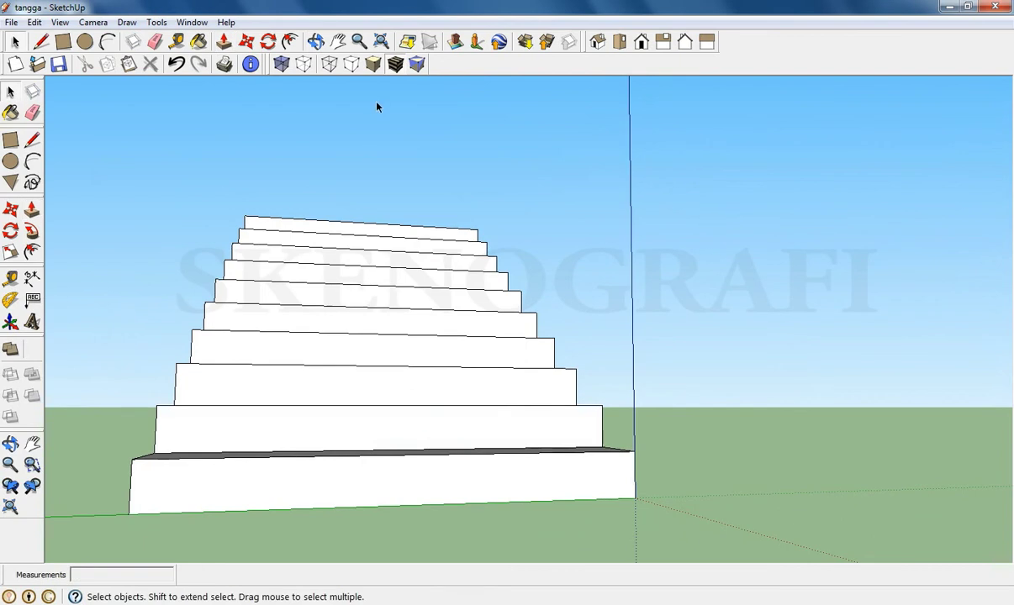
pyautogui.scroll(-2, 349, 144)
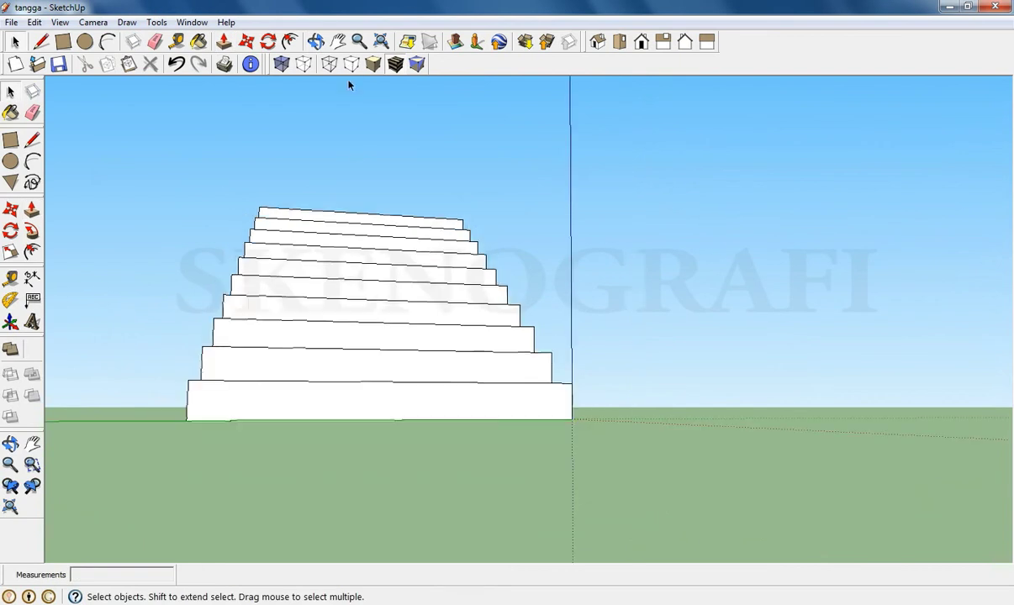
# Inspect the extruded staircase from the front and around its lowest corner, dismissing the Windows color scheme prompt.
pyautogui.click(316, 41)
pyautogui.moveTo(308, 234); pyautogui.dragTo(223, 299)
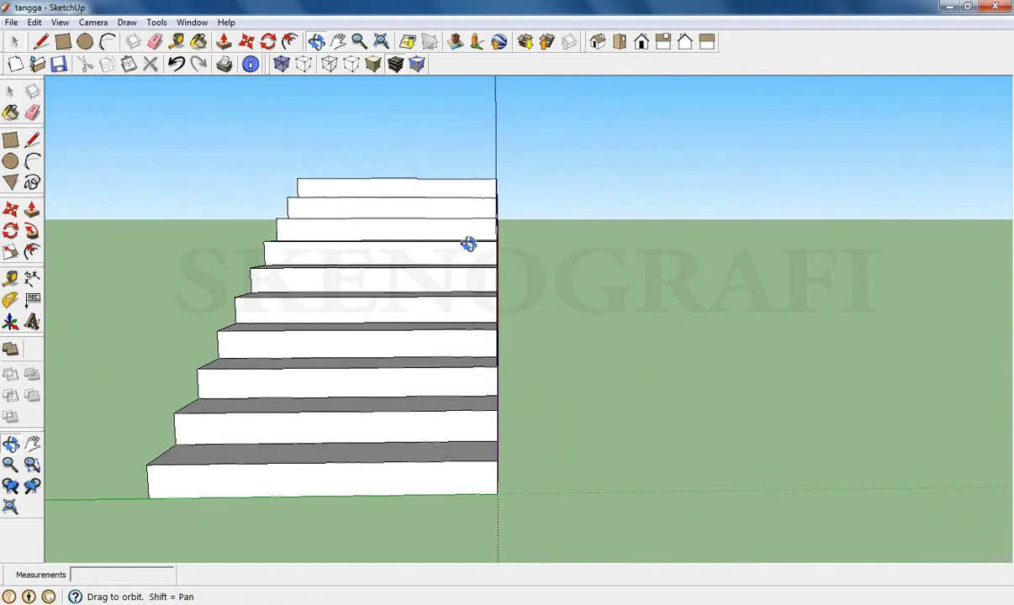
pyautogui.moveTo(468, 243); pyautogui.dragTo(406, 364)
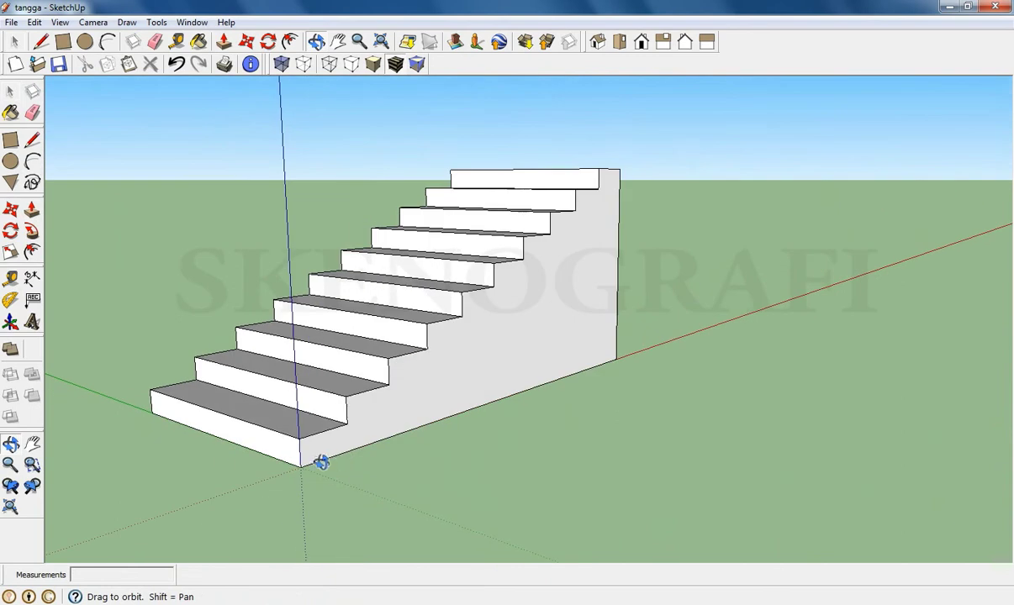
pyautogui.scroll(2, 320, 461)
pyautogui.scroll(3, 315, 455)
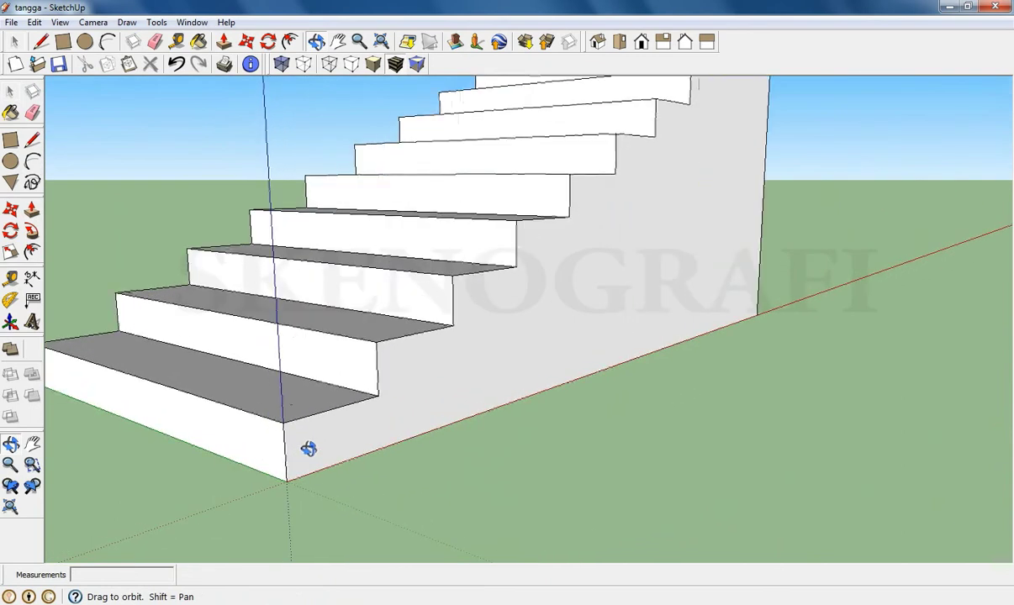
pyautogui.scroll(1, 304, 447)
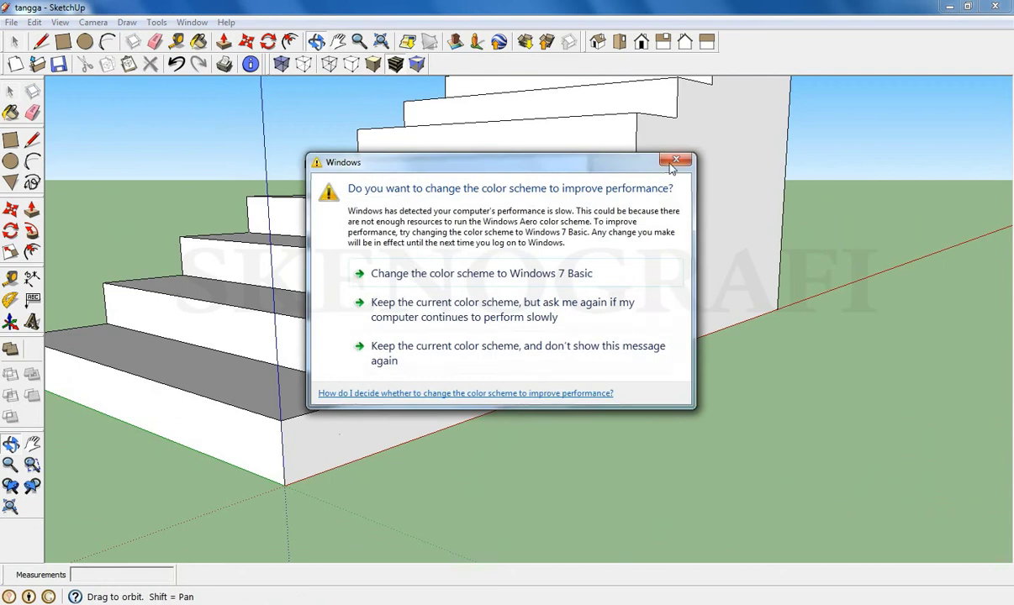
pyautogui.click(675, 161)
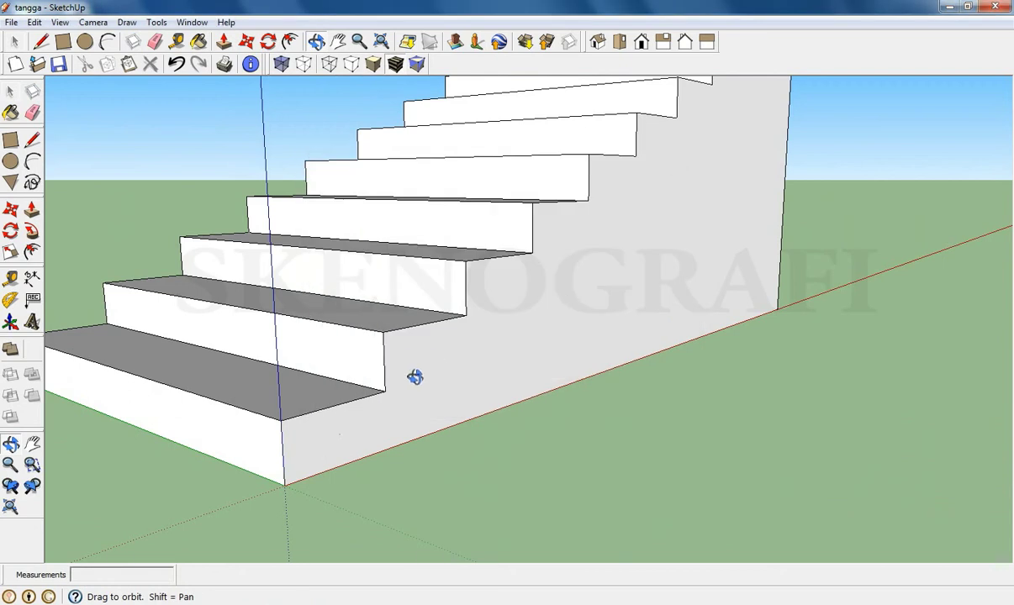
pyautogui.moveTo(412, 358); pyautogui.dragTo(532, 364)
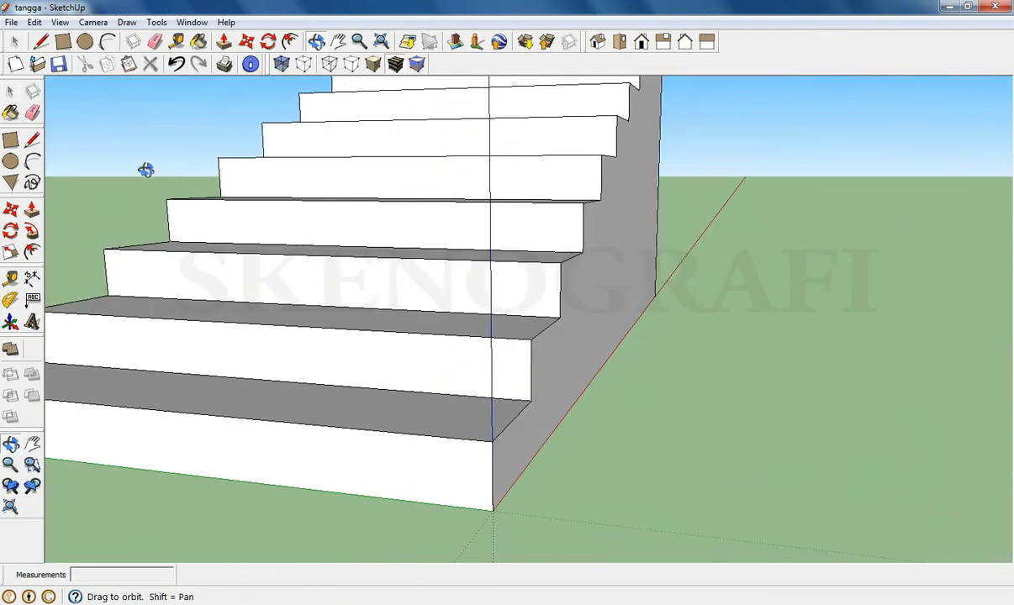
# Draw a 20 by 20 cm square on the ground from the origin, against the staircase side at the lowest step.
pyautogui.click(11, 91)
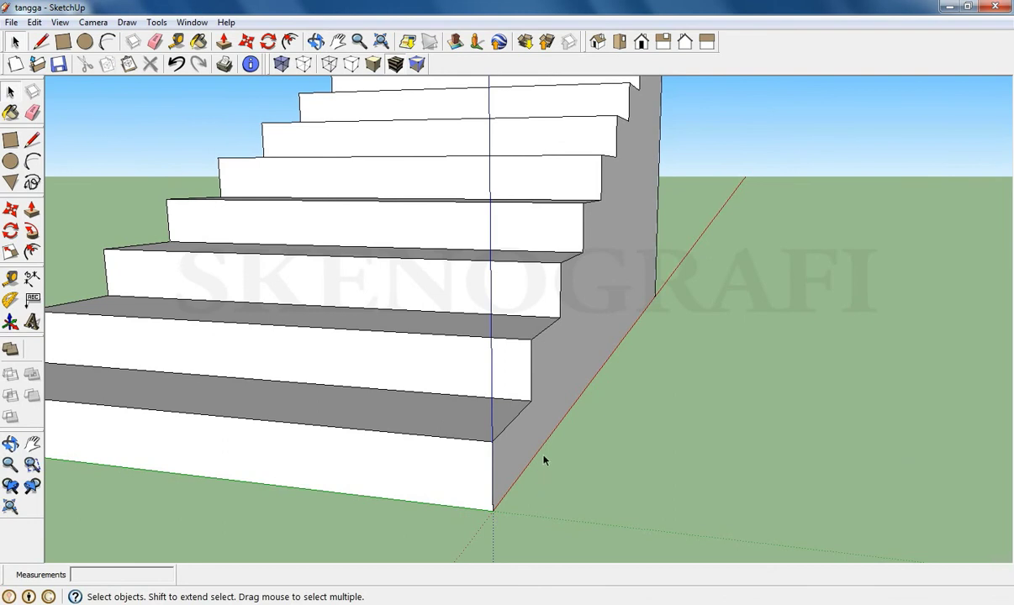
pyautogui.click(32, 142)
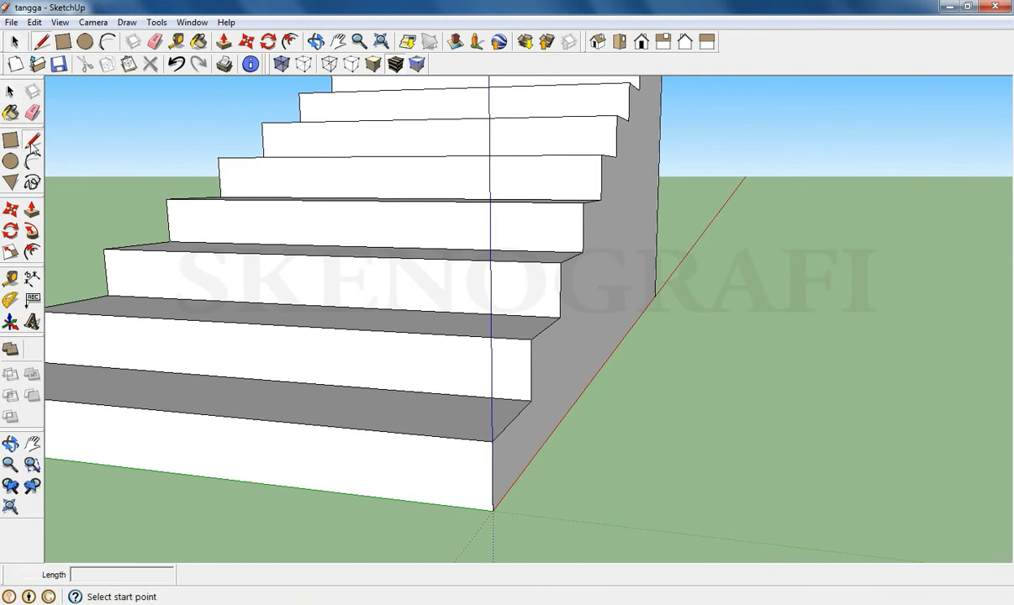
pyautogui.click(494, 509)
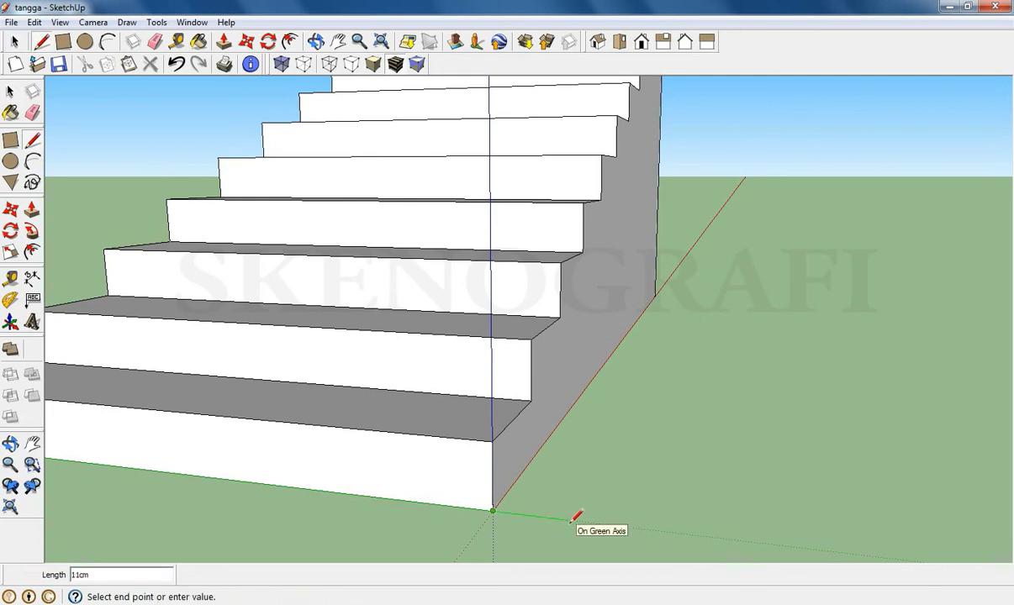
pyautogui.write('20')
pyautogui.press('Return')
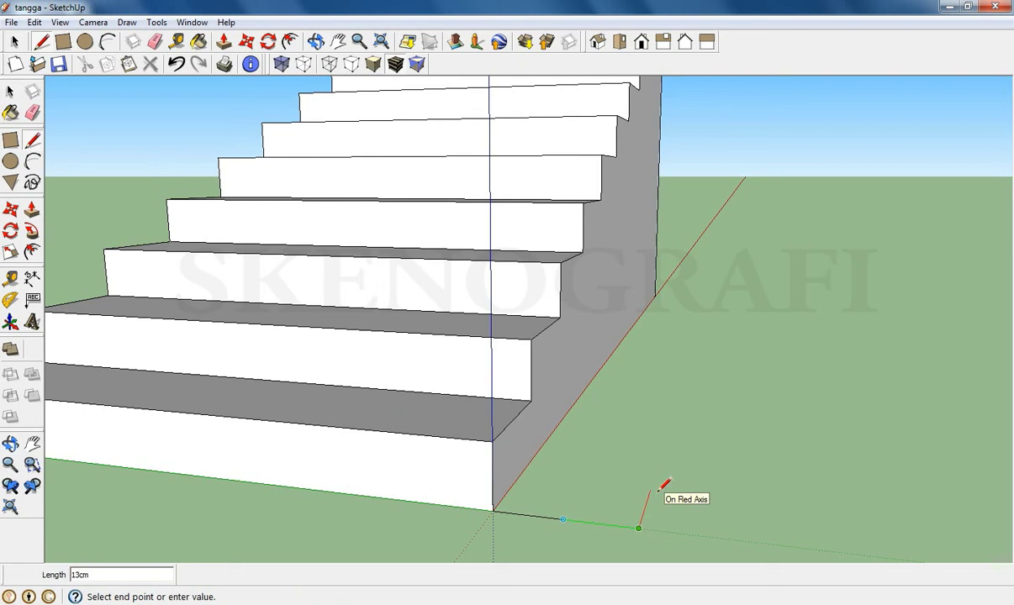
pyautogui.click(659, 491)
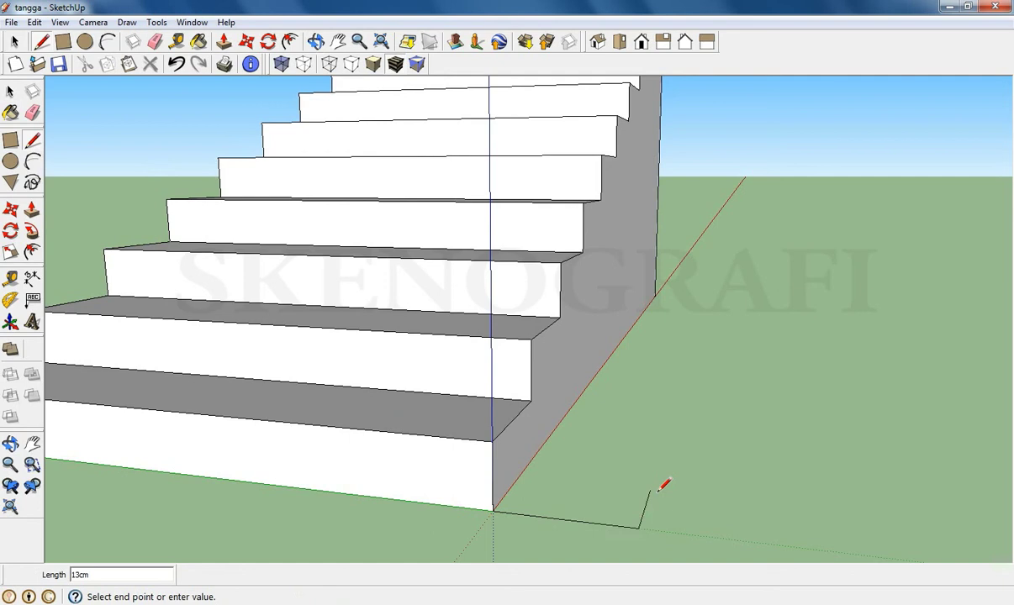
pyautogui.write('20')
pyautogui.press('Return')
pyautogui.click(539, 459)
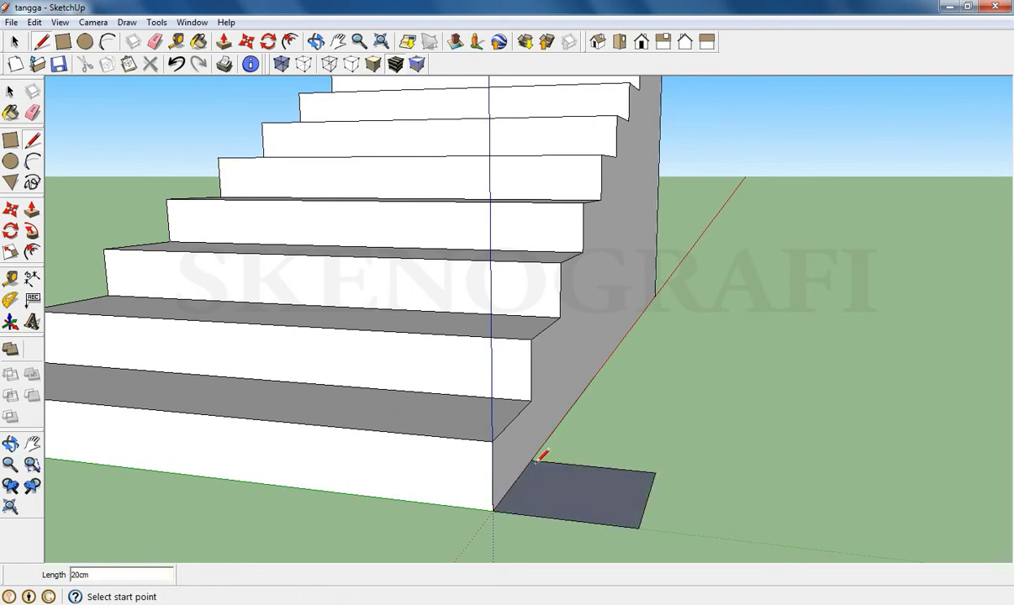
# Extrude the square beside the lowest step upward to a height of 15 cm with Push/Pull.
pyautogui.click(10, 90)
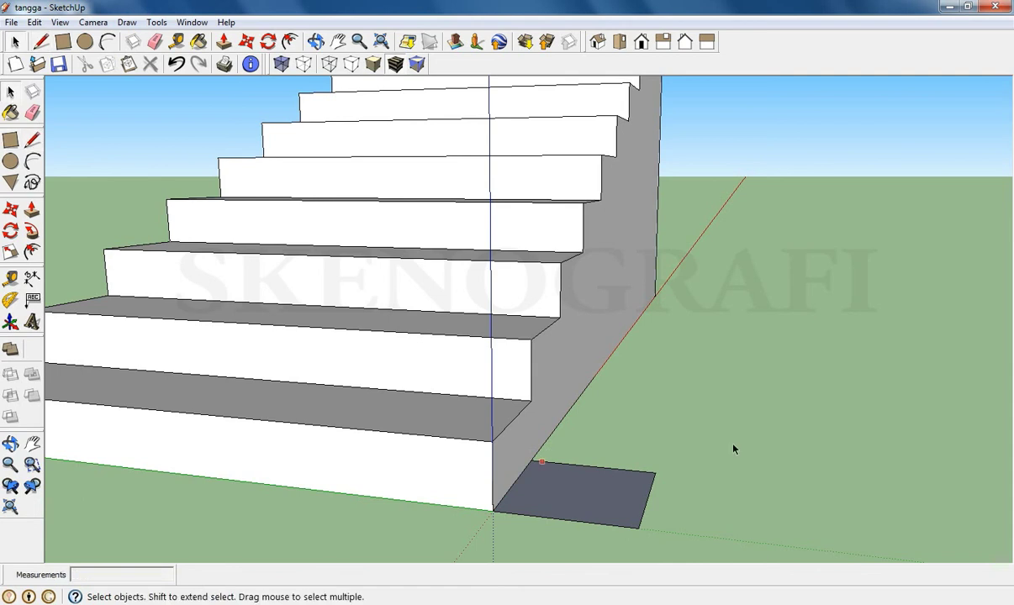
pyautogui.click(597, 500)
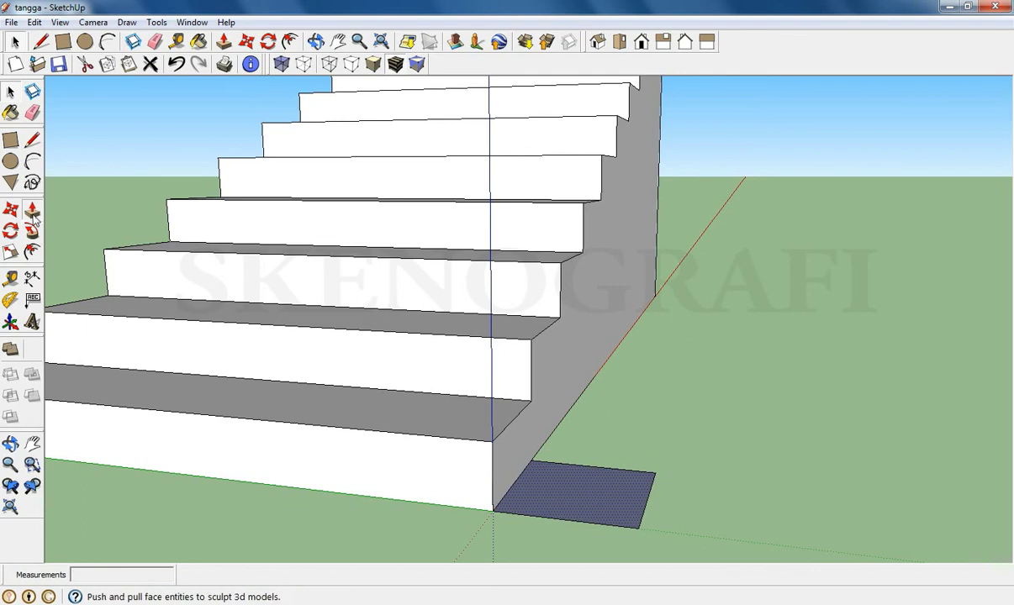
pyautogui.click(32, 210)
pyautogui.click(584, 508)
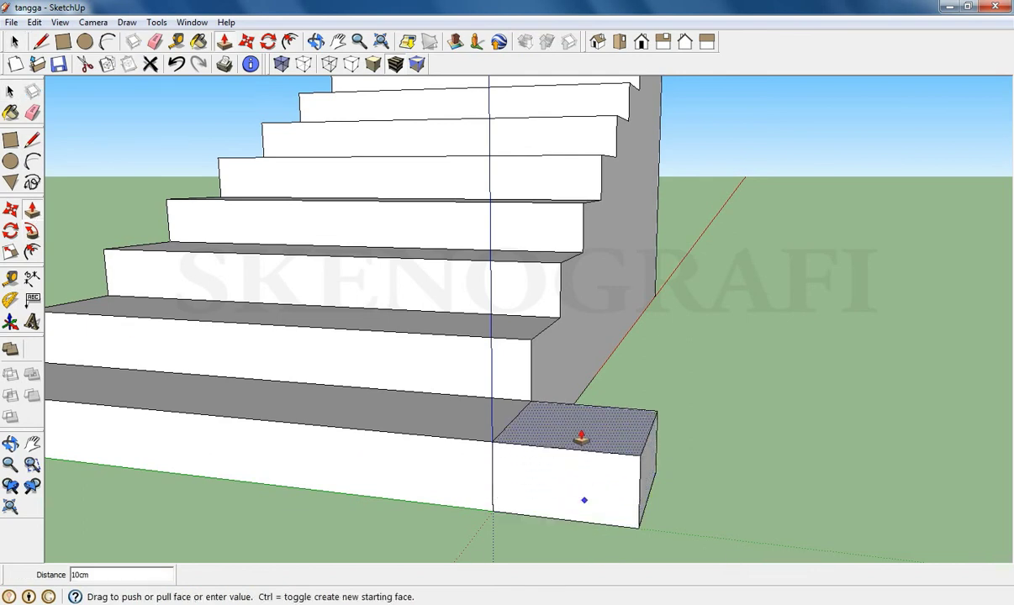
pyautogui.click(579, 415)
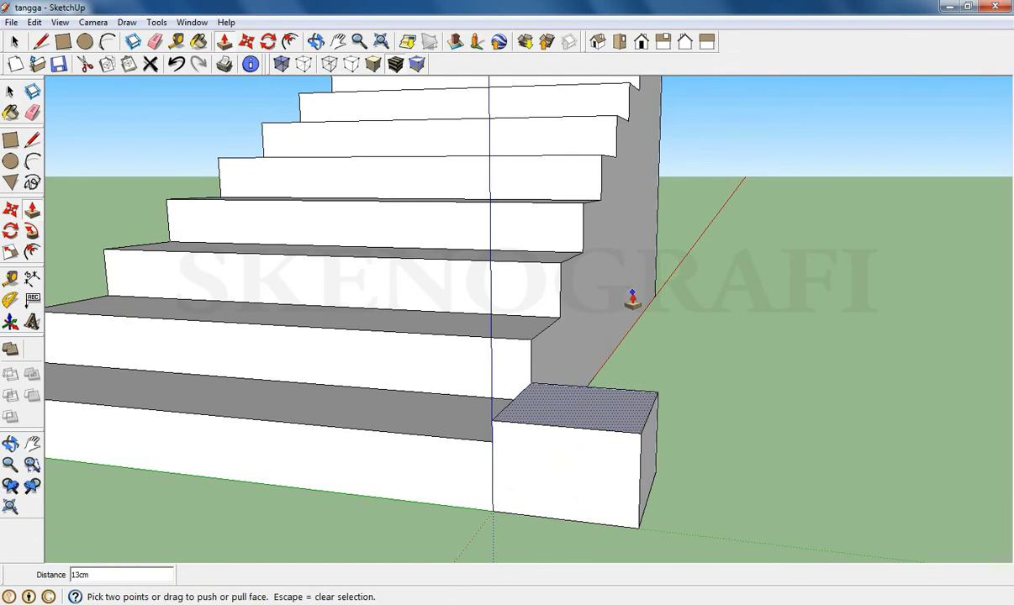
pyautogui.click(595, 412)
pyautogui.press('Return')
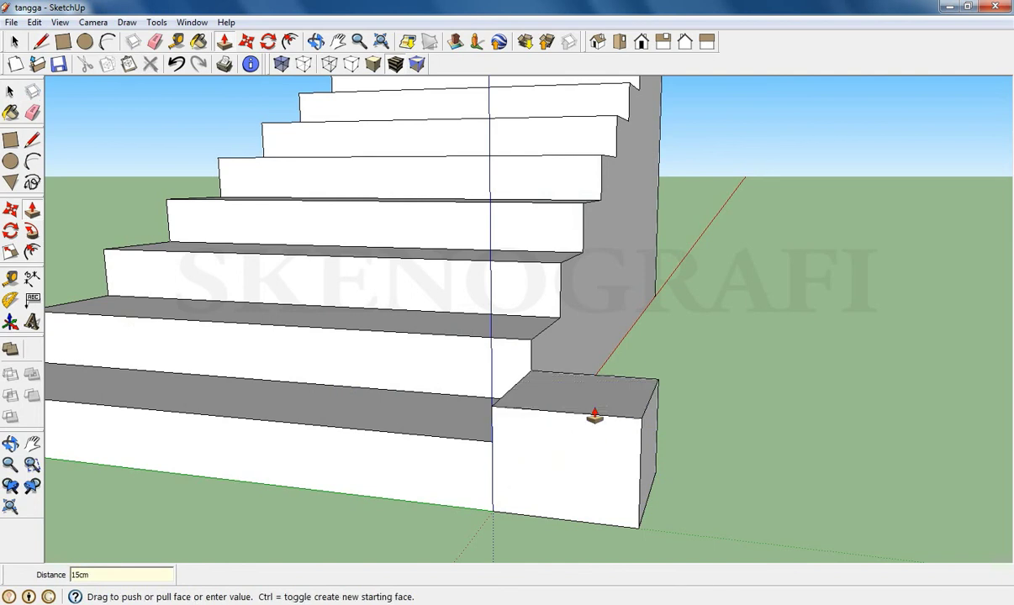
pyautogui.press('space')
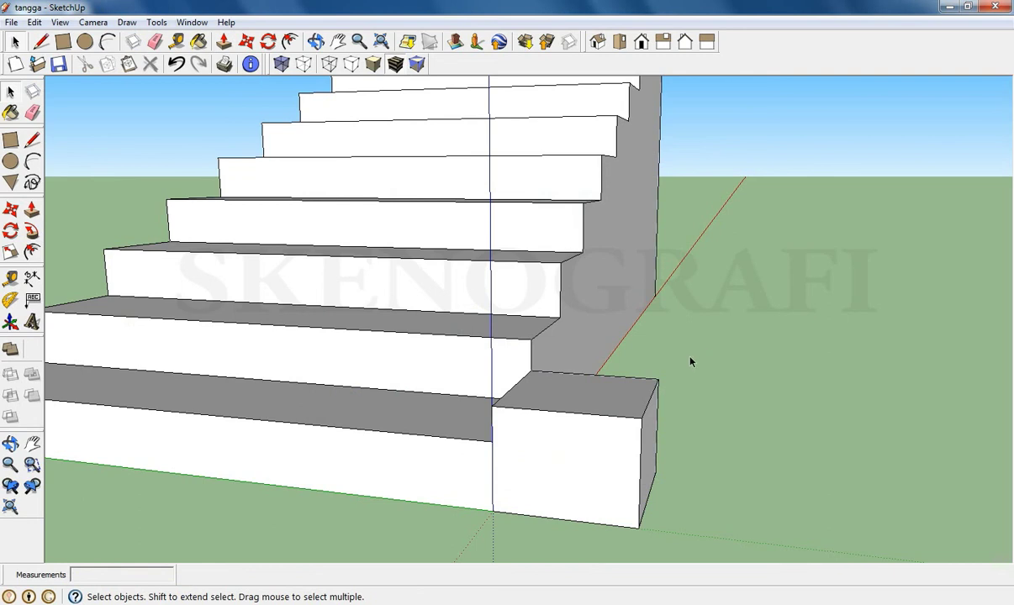
# Draw a 90 cm vertical line on the staircase's side face from the foot of the top riser down to the base edge.
pyautogui.click(337, 41)
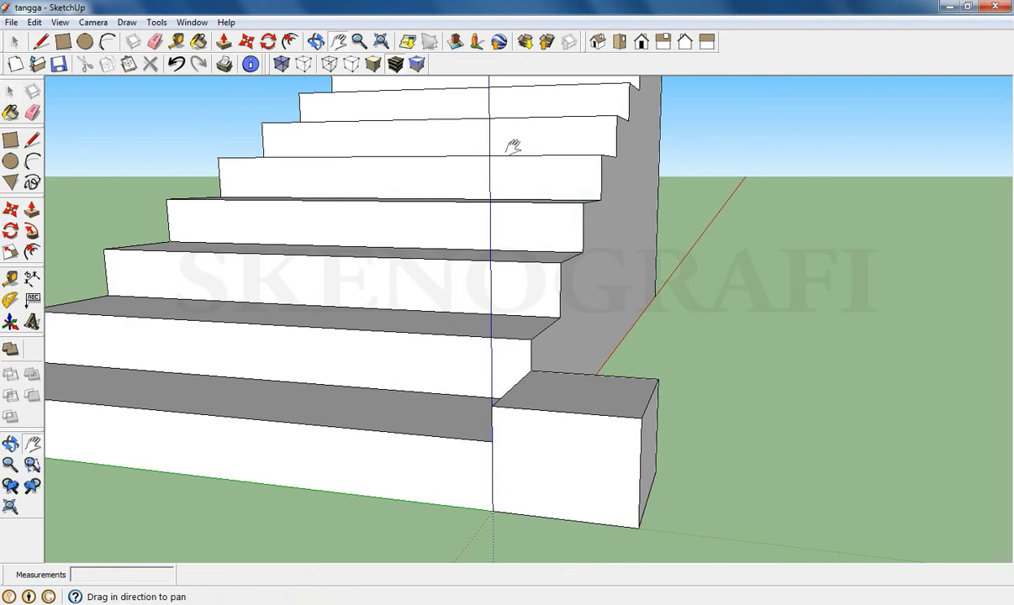
pyautogui.moveTo(511, 143); pyautogui.dragTo(482, 262)
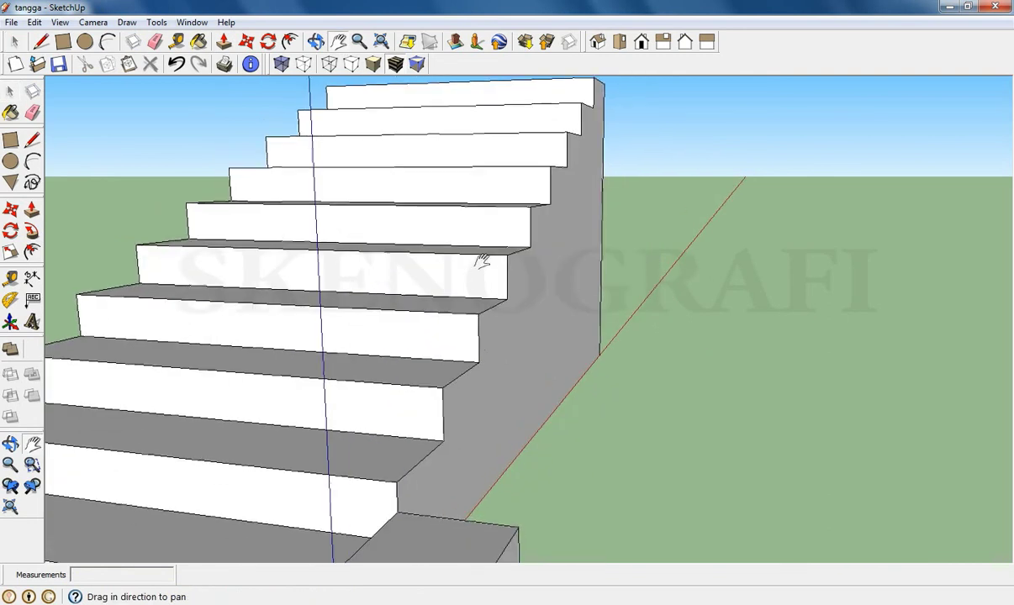
pyautogui.scroll(-5, 482, 262)
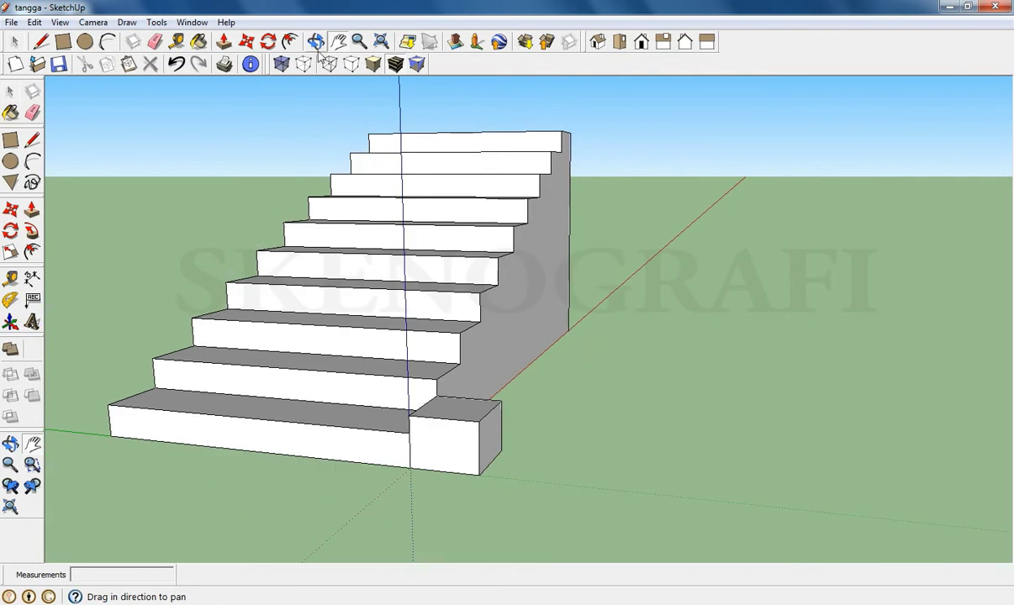
pyautogui.click(315, 41)
pyautogui.moveTo(520, 256); pyautogui.dragTo(433, 337)
pyautogui.moveTo(587, 314); pyautogui.dragTo(494, 345)
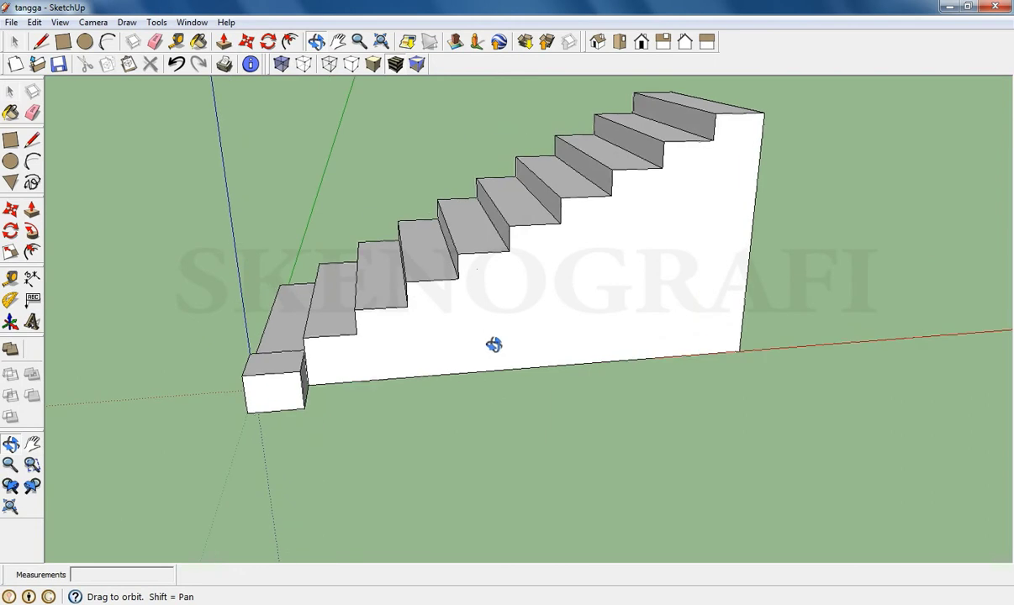
pyautogui.scroll(1, 683, 205)
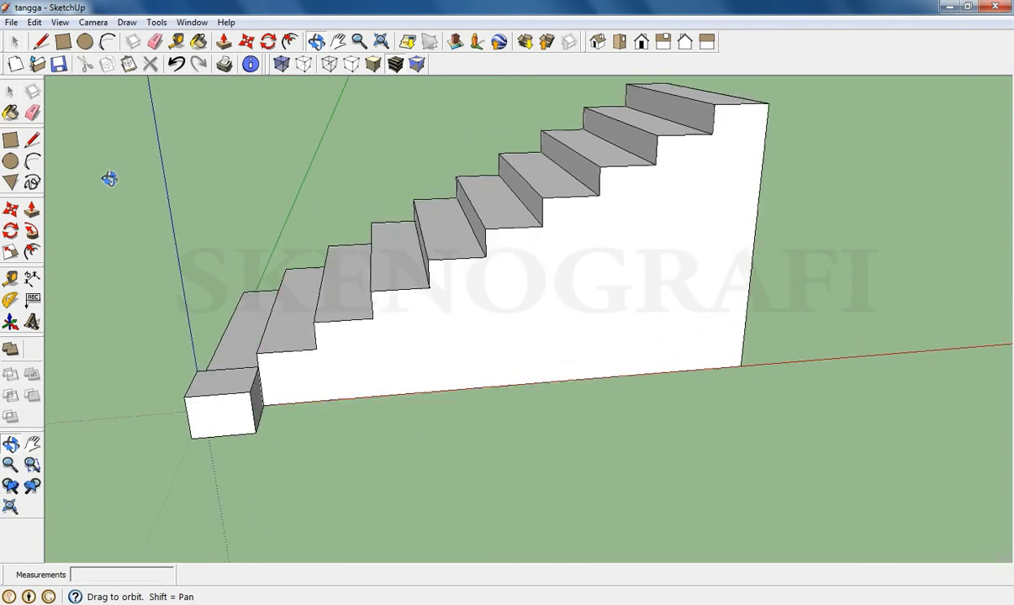
pyautogui.click(32, 140)
pyautogui.click(712, 133)
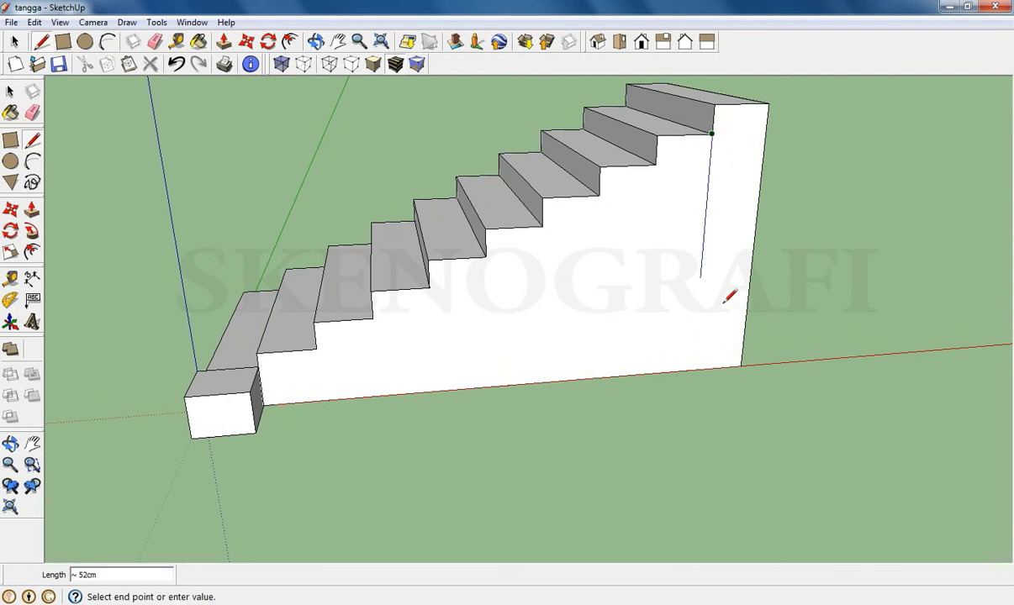
pyautogui.click(695, 368)
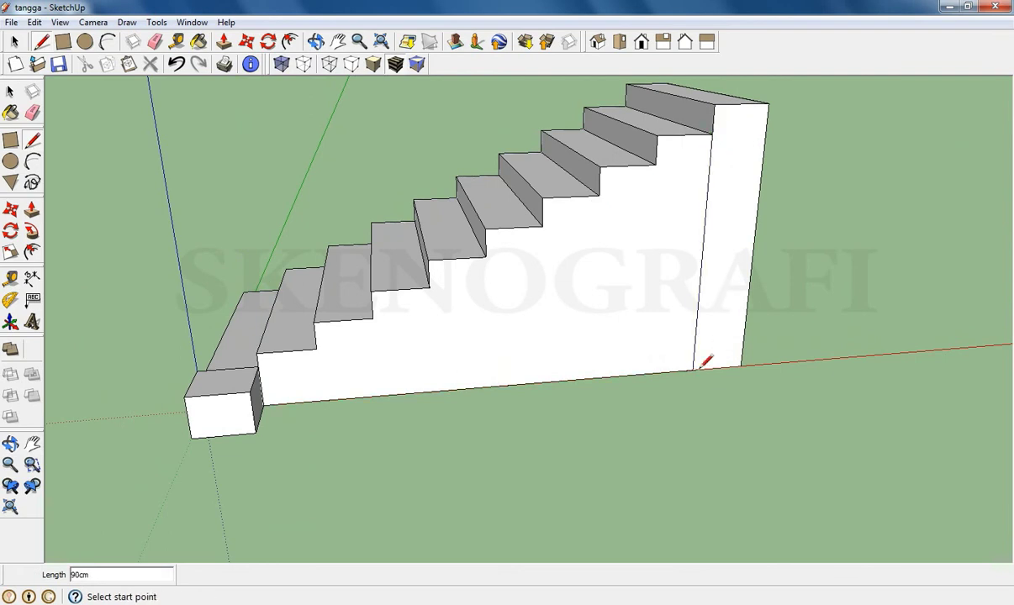
# Draw a 20 by 20 cm square on the ground between the staircase's tall end corner and the foot of the vertical line.
pyautogui.scroll(3, 700, 366)
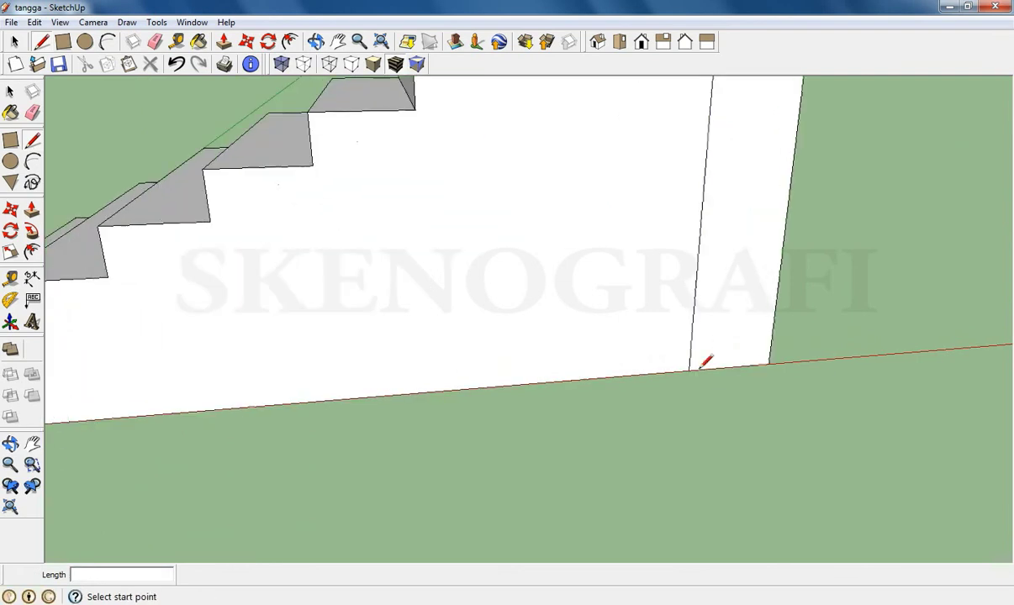
pyautogui.click(768, 365)
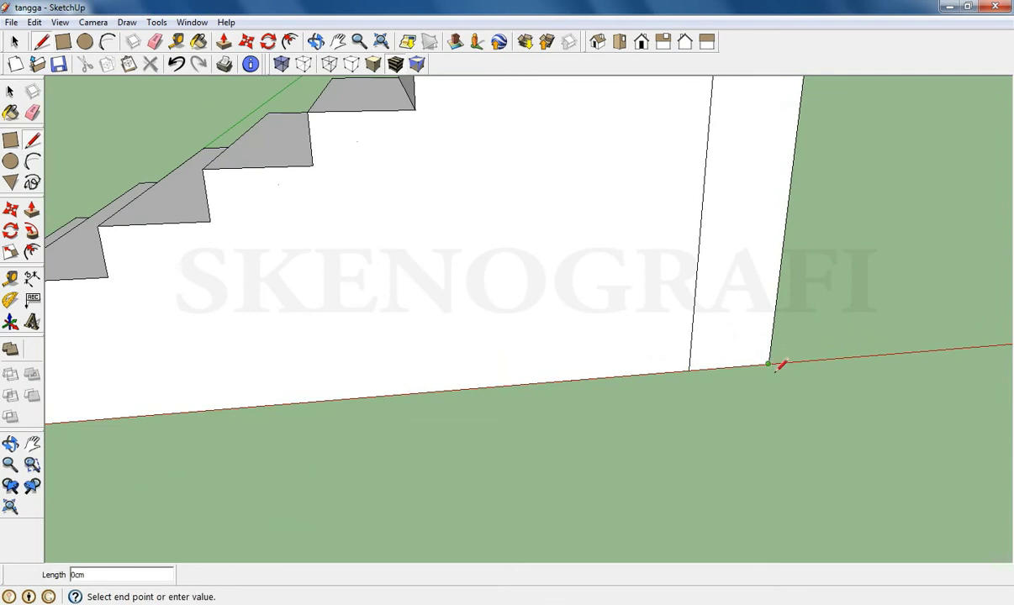
pyautogui.click(830, 412)
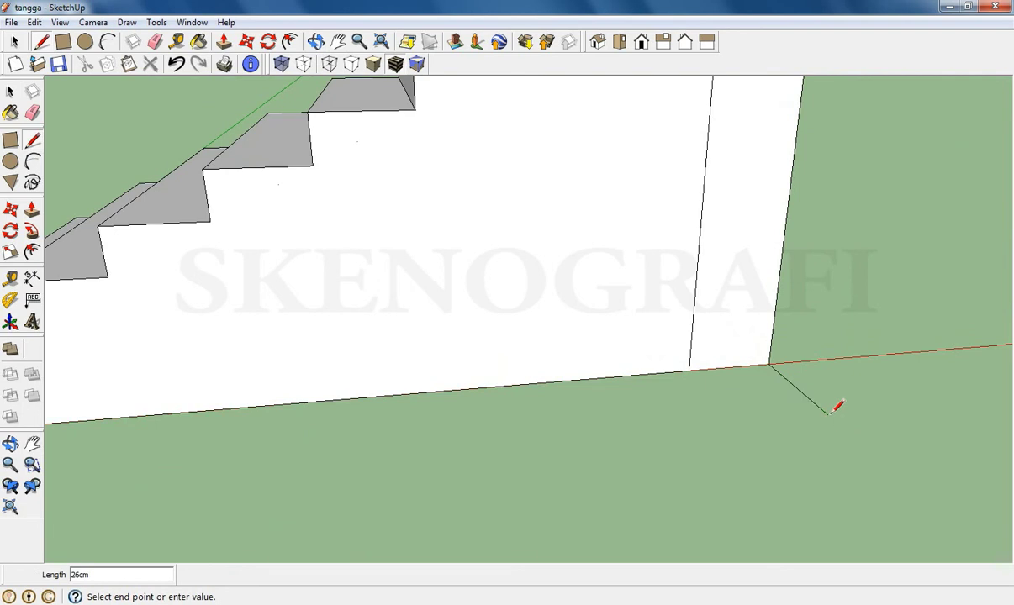
pyautogui.write('2')
pyautogui.write('0')
pyautogui.write('cm')
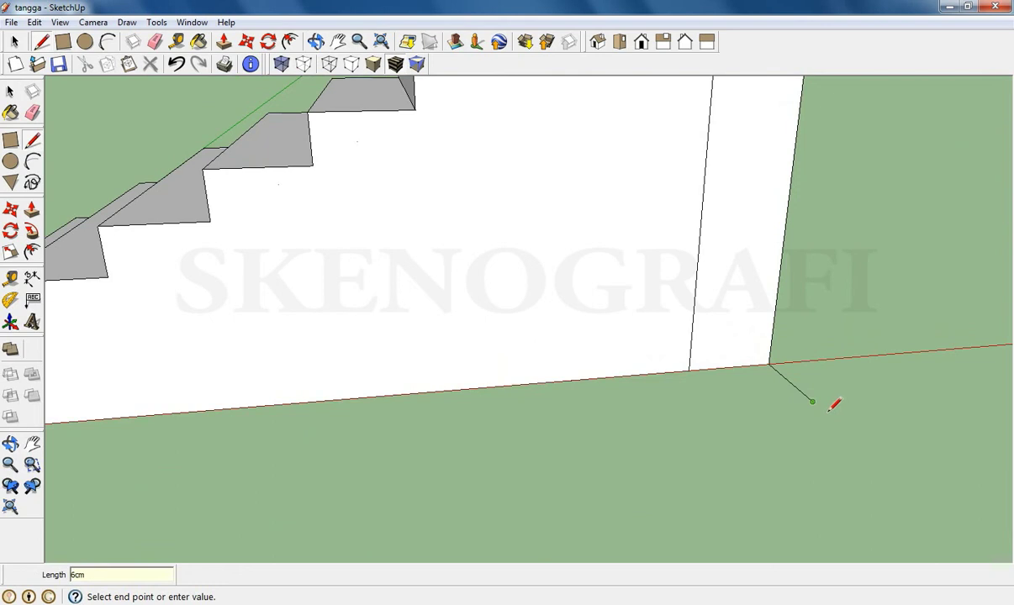
pyautogui.press('Return')
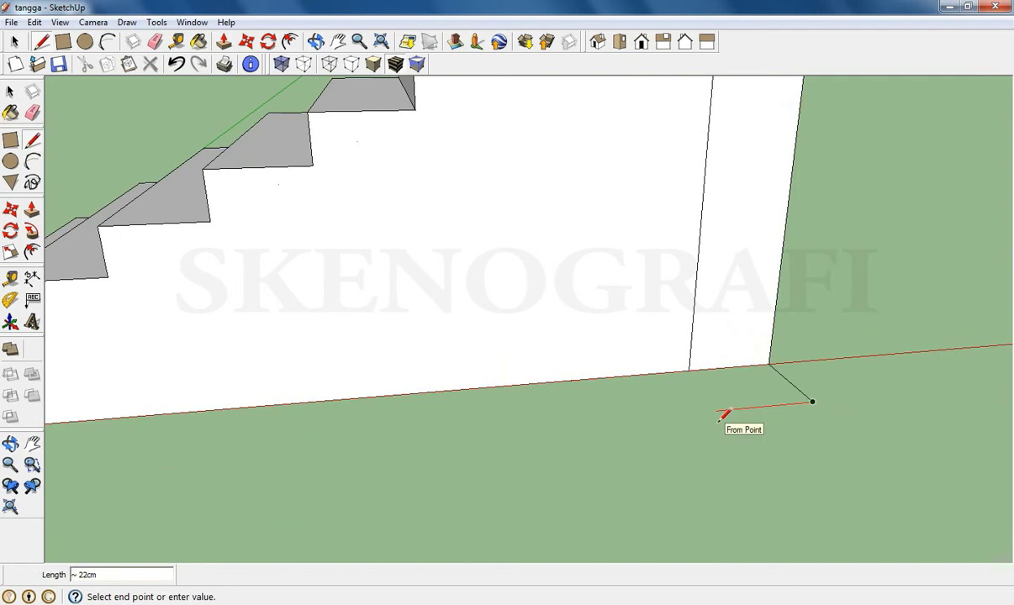
pyautogui.click(717, 413)
pyautogui.write('20')
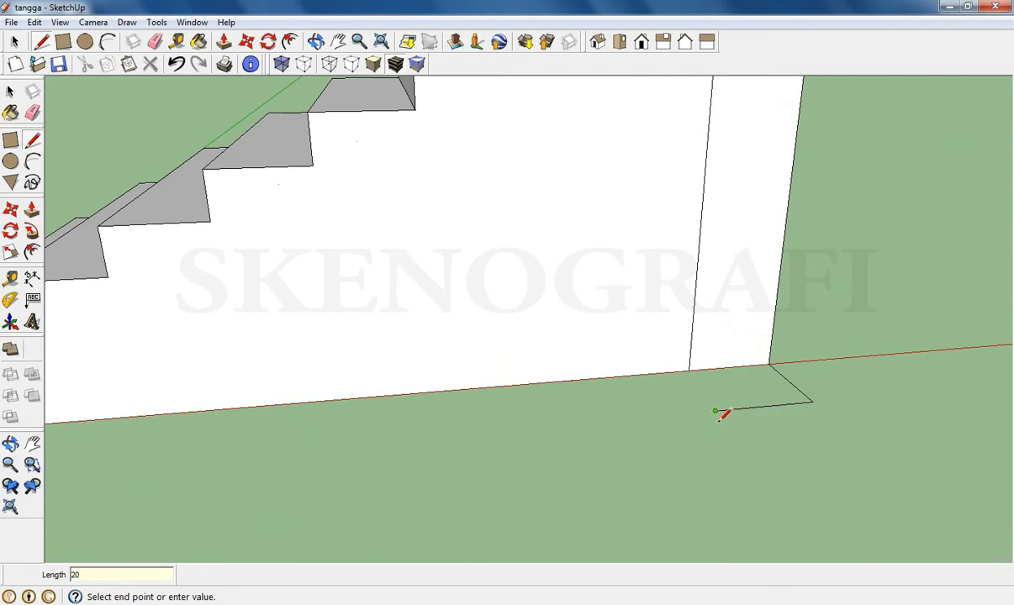
pyautogui.write('cm')
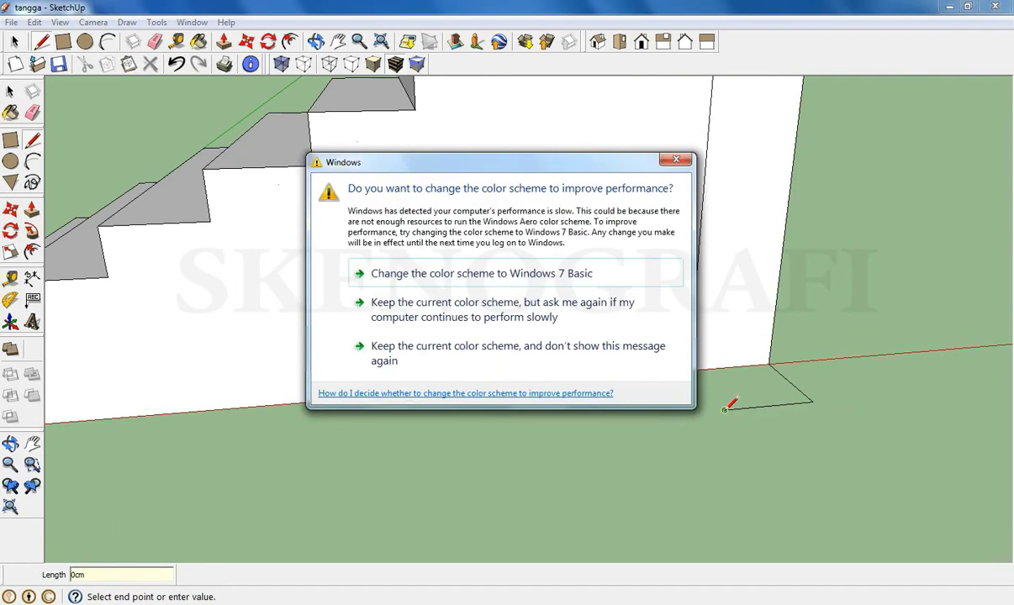
pyautogui.click(675, 159)
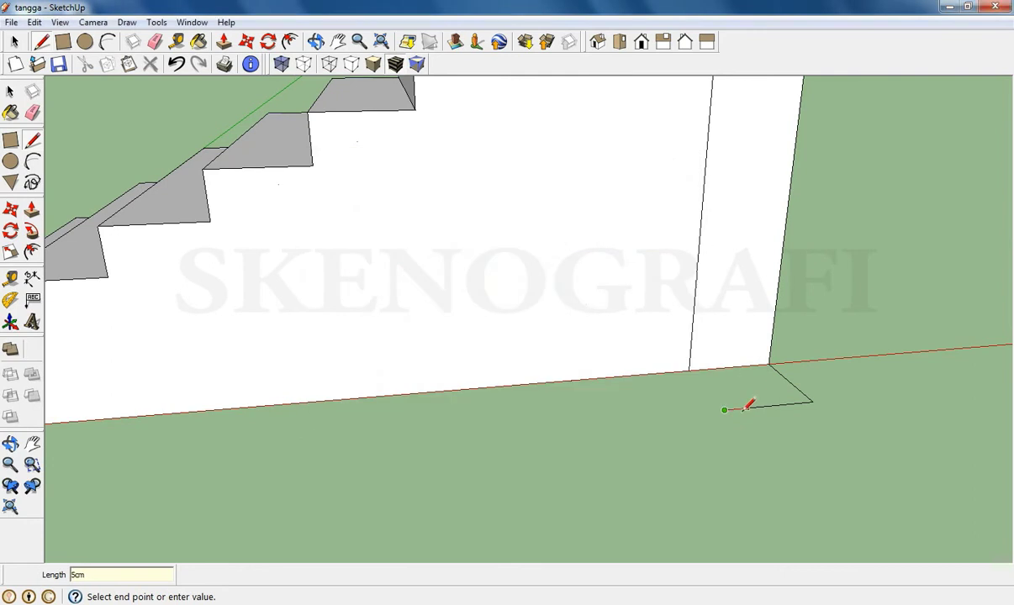
pyautogui.click(690, 369)
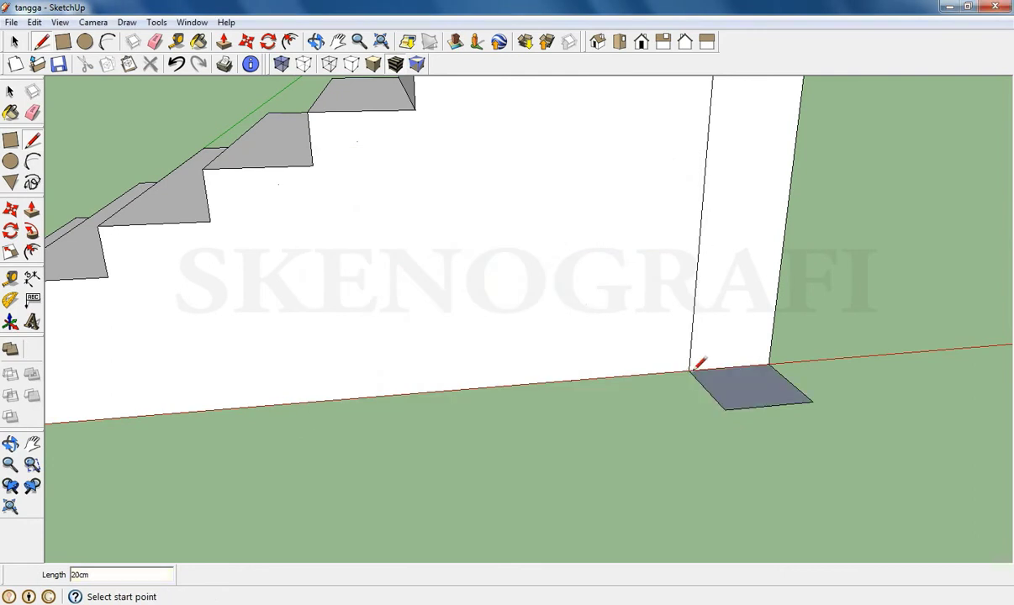
# Extrude the square at the staircase's tall end upward to a height of 105 cm with Push/Pull.
pyautogui.press('space')
pyautogui.click(32, 209)
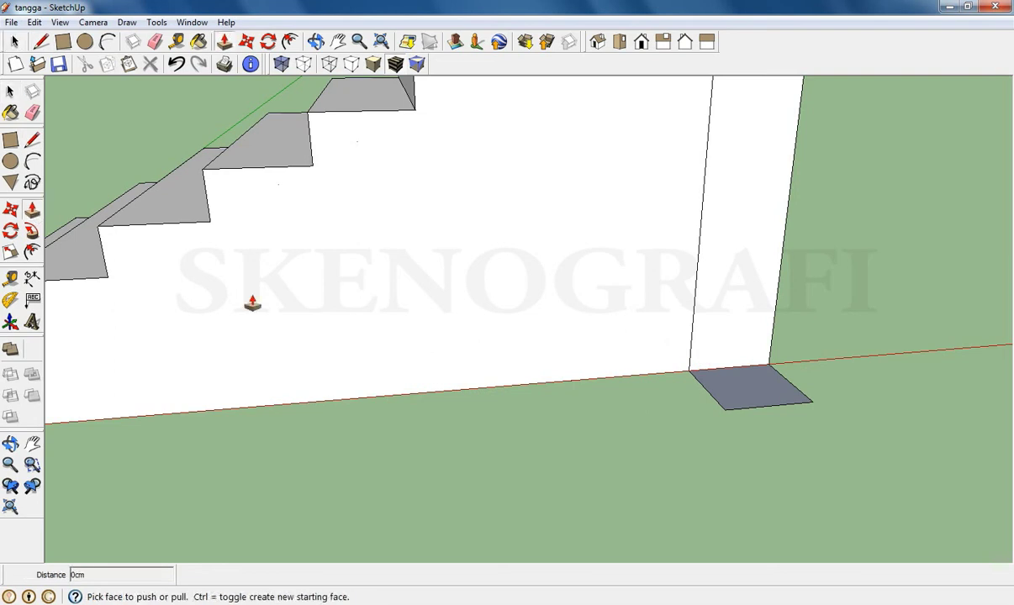
pyautogui.click(731, 397)
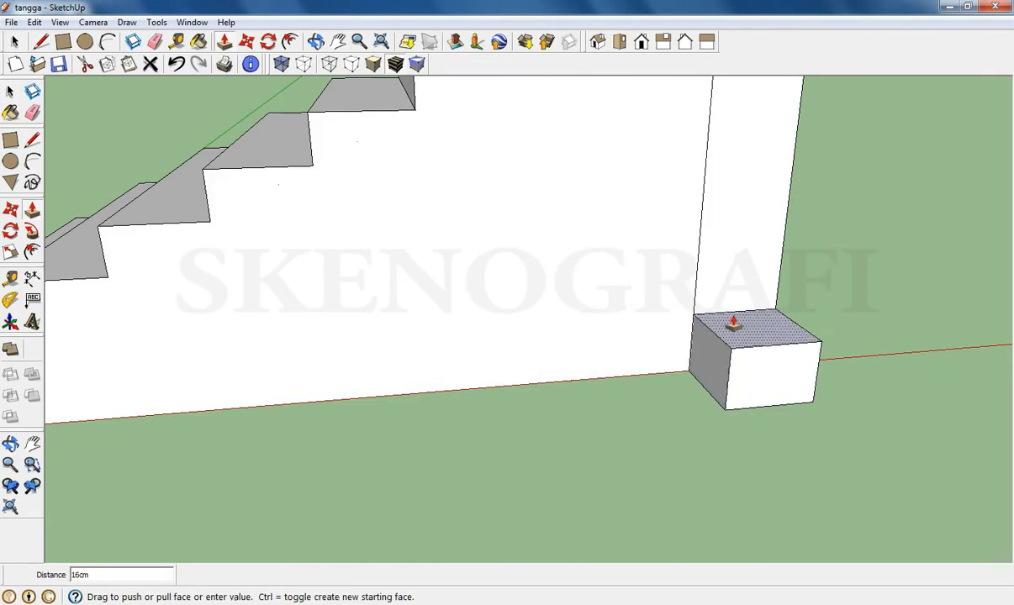
pyautogui.click(734, 321)
pyautogui.write('1')
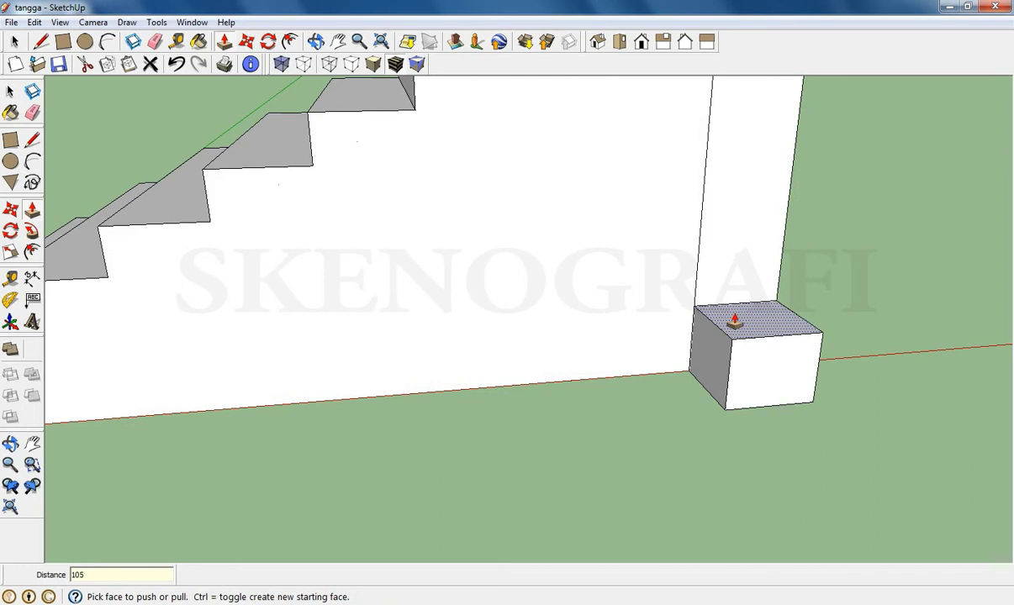
pyautogui.write('05')
pyautogui.press('Return')
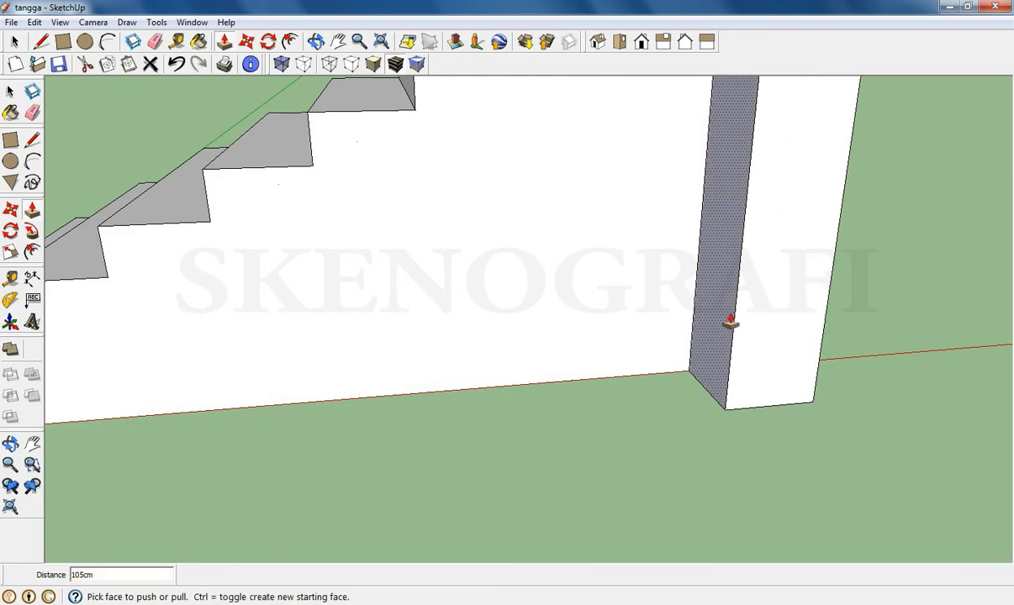
pyautogui.scroll(-2, 732, 321)
pyautogui.press('space')
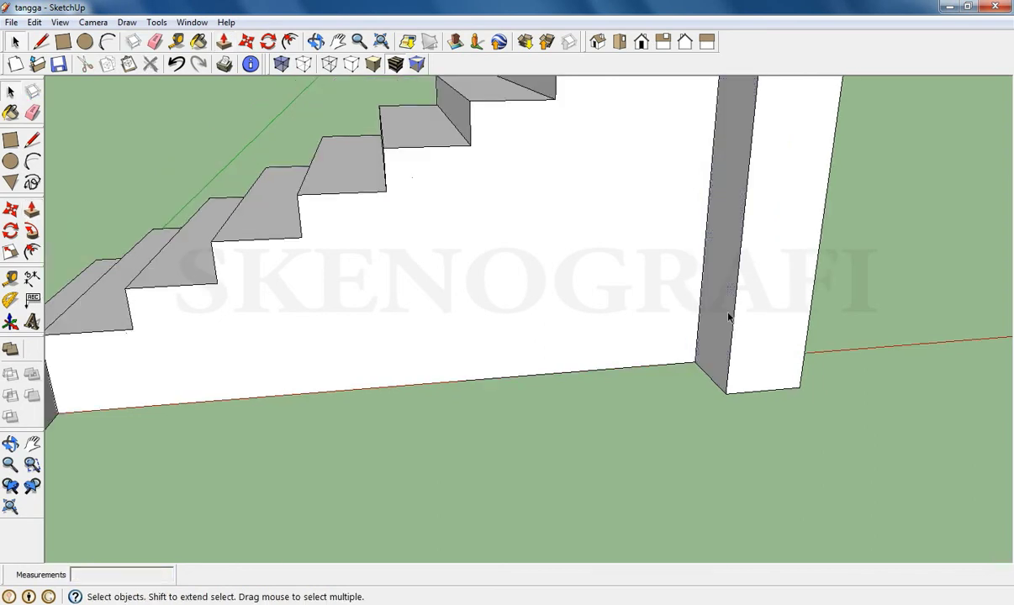
# Draw a sloping line about 201 cm long joining the inner top corners of the low and tall posts along the staircase side.
pyautogui.scroll(-5, 223, 182)
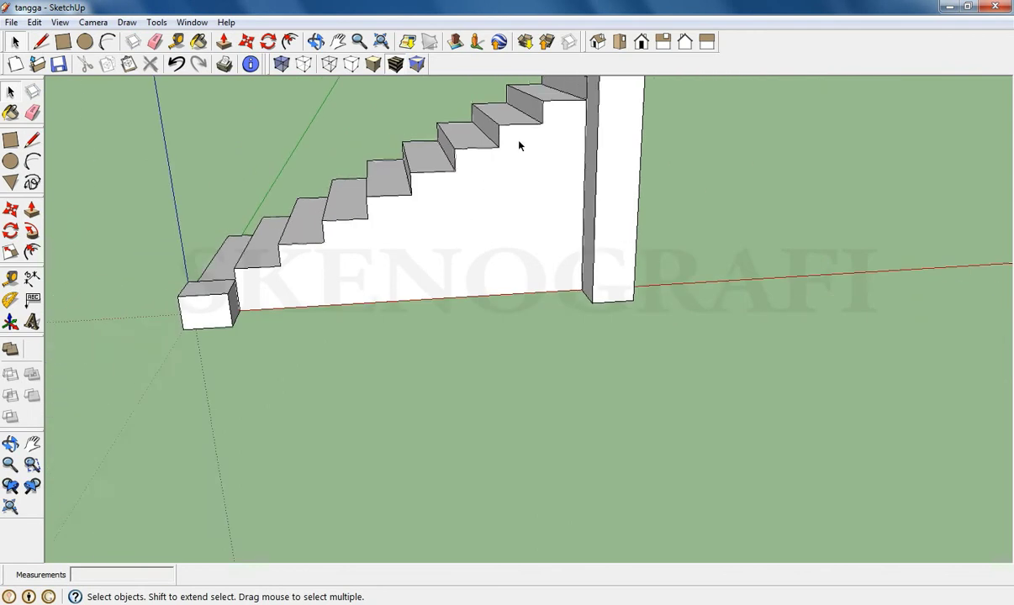
pyautogui.scroll(-3, 607, 91)
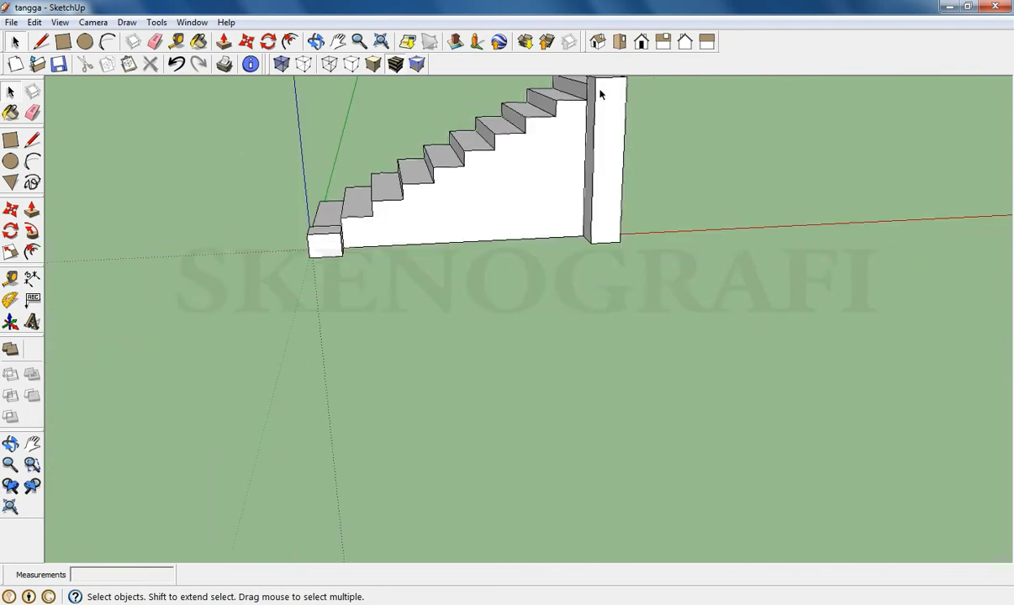
pyautogui.click(338, 41)
pyautogui.moveTo(494, 154); pyautogui.dragTo(500, 302)
pyautogui.scroll(2, 515, 322)
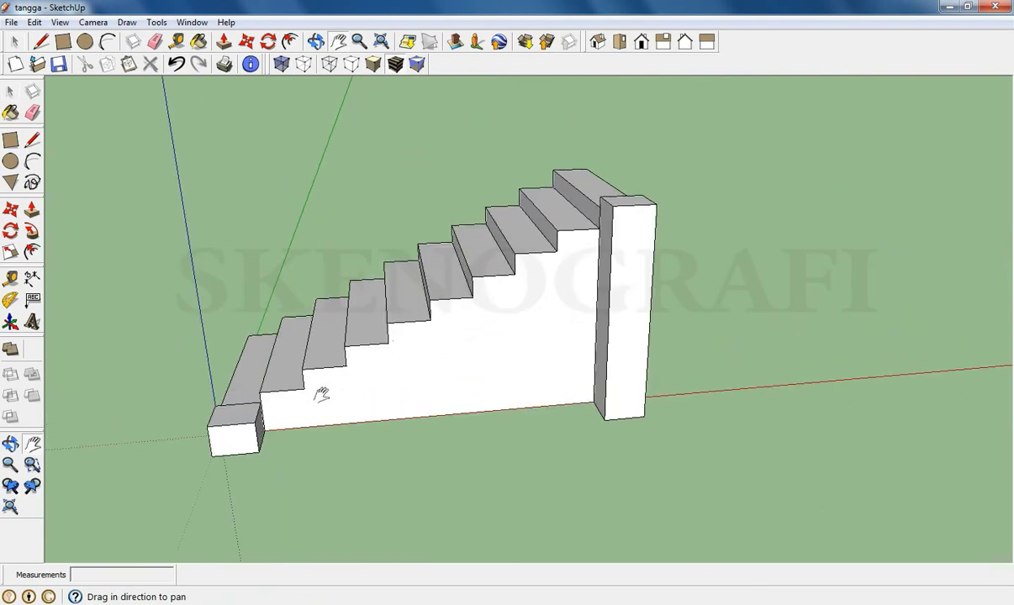
pyautogui.scroll(1, 321, 394)
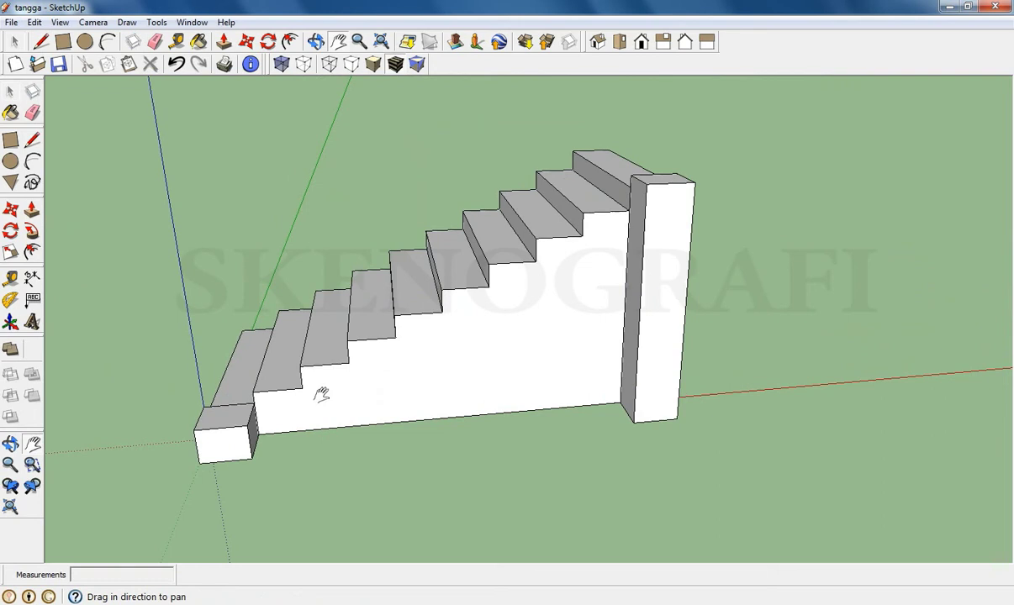
pyautogui.click(33, 139)
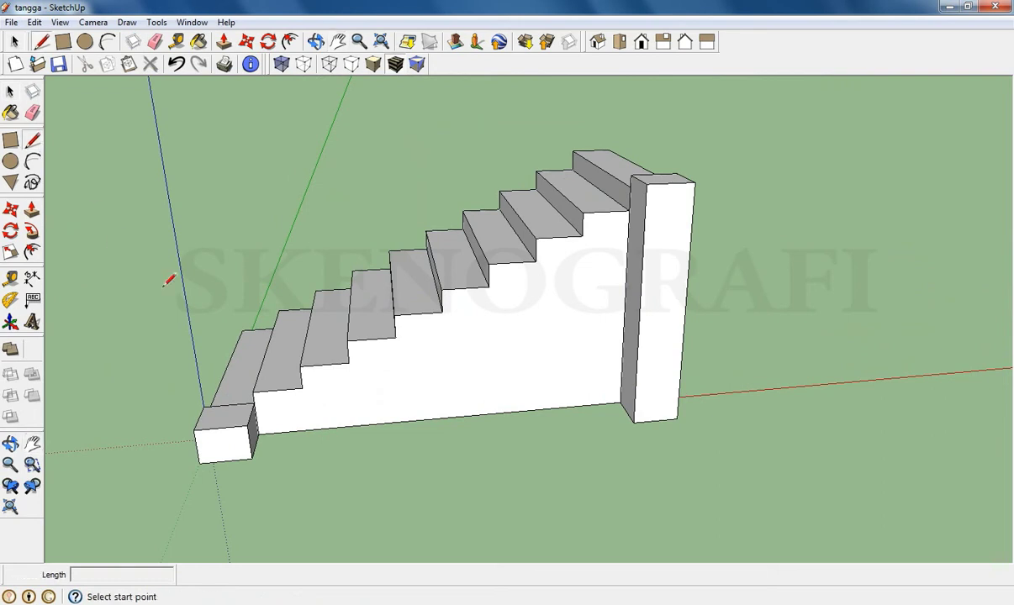
pyautogui.click(203, 407)
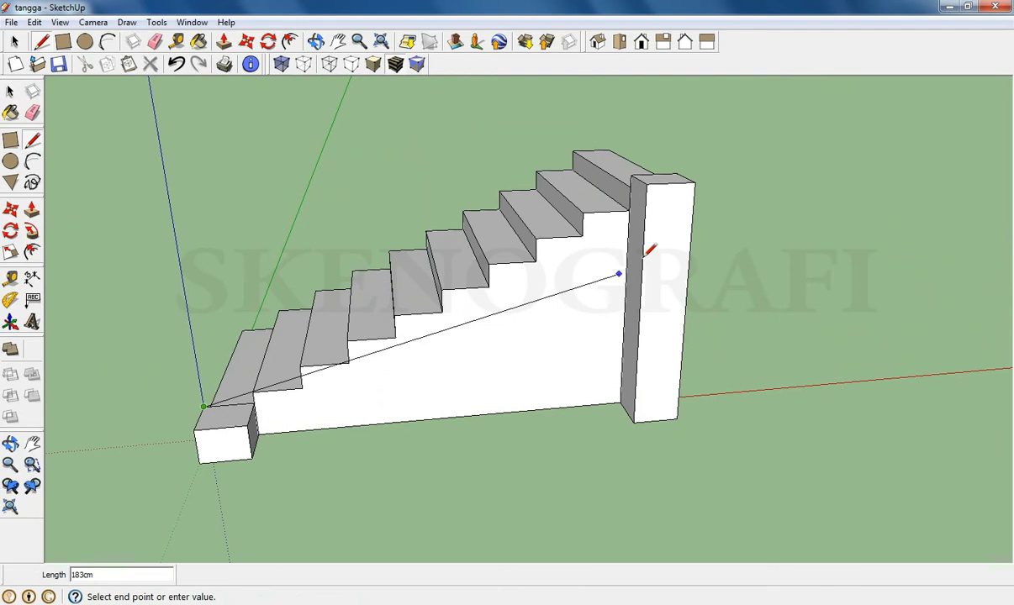
pyautogui.click(631, 178)
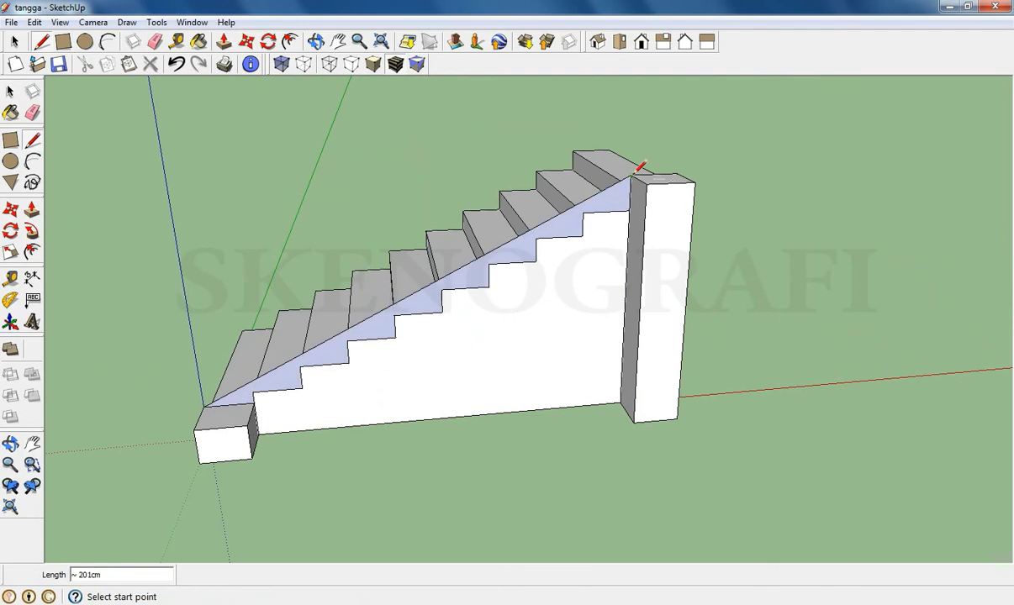
# Join the posts' outer top corners with a sloping line and their outer bottom corners with a 160 cm line to close the side wall.
pyautogui.click(194, 430)
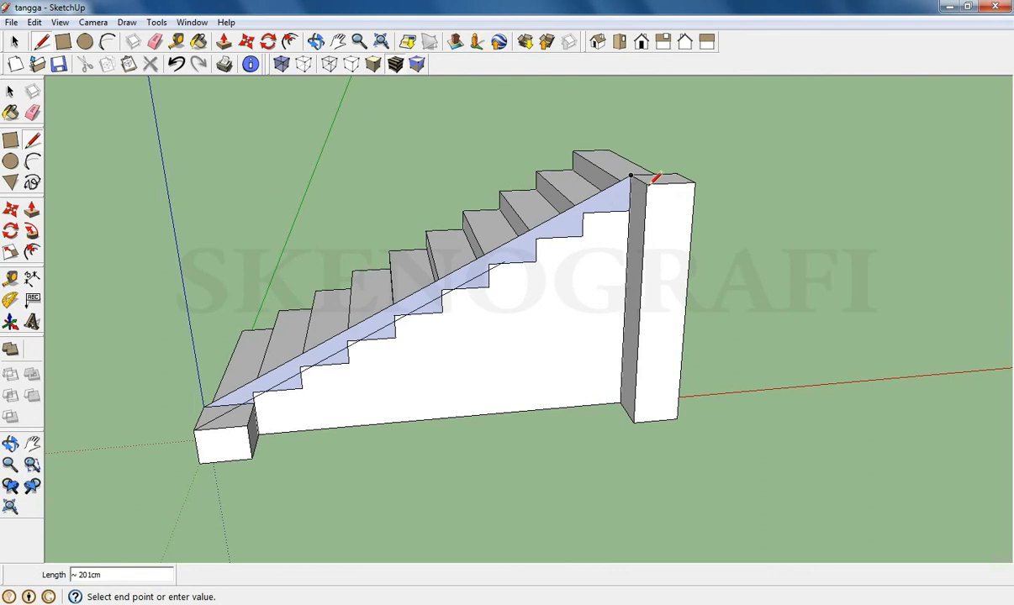
pyautogui.click(647, 180)
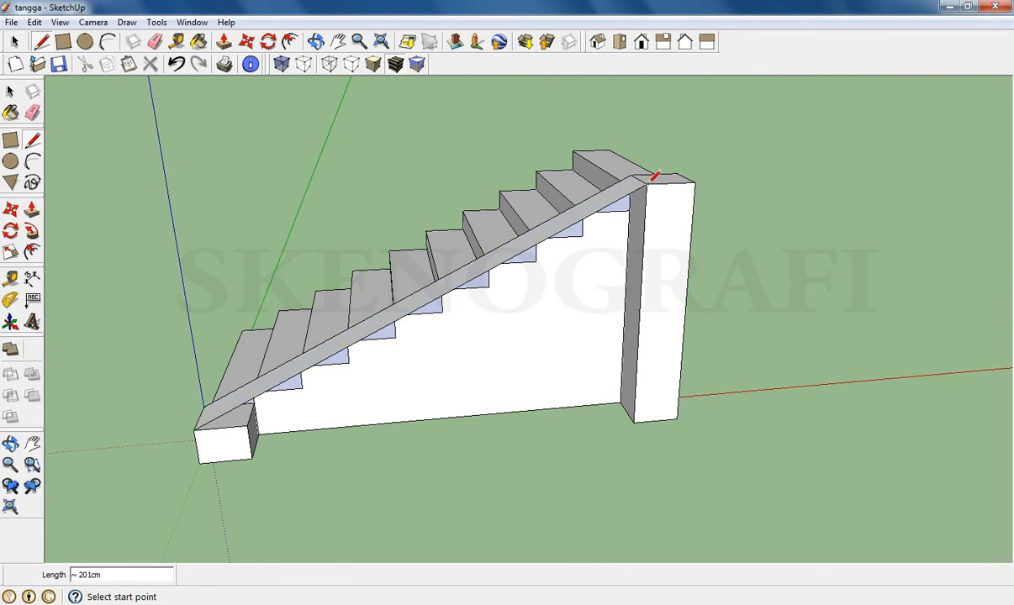
pyautogui.click(252, 458)
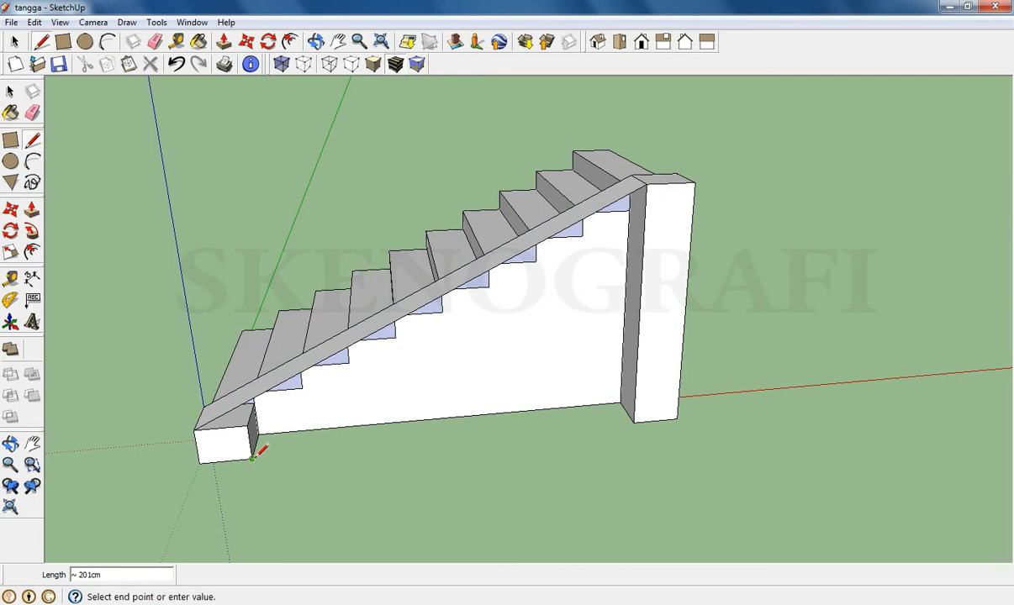
pyautogui.click(634, 423)
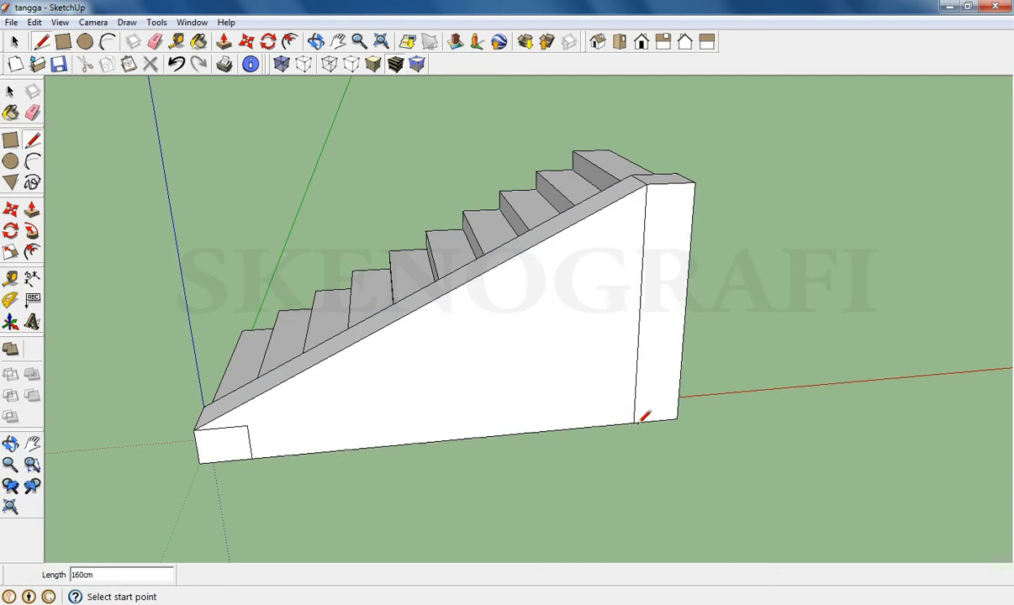
# Delete the low post's side and top edges and the tall post's vertical edge from the side wall's outer face.
pyautogui.click(11, 91)
pyautogui.click(249, 444)
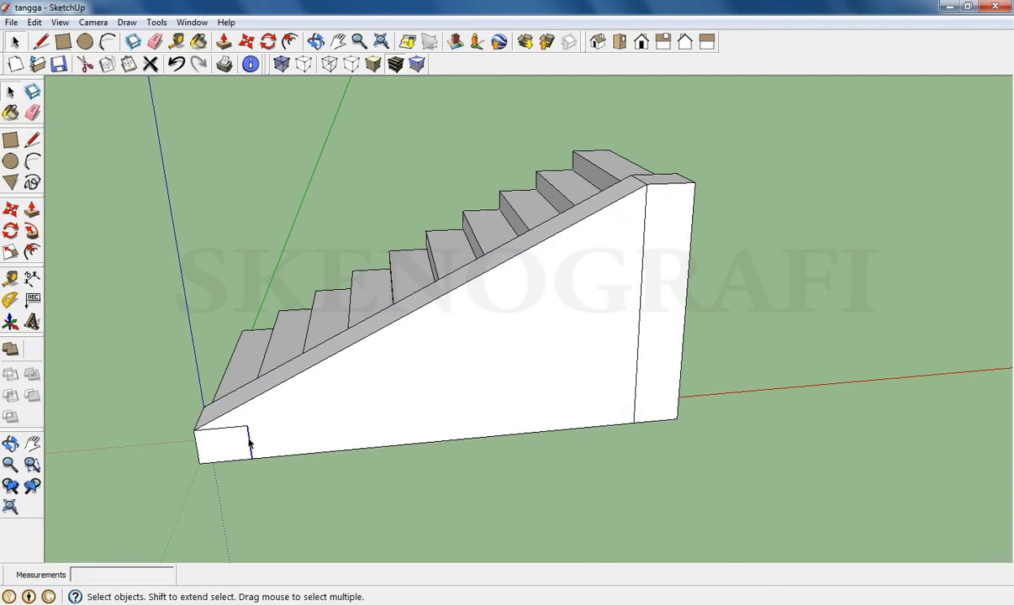
pyautogui.press('Delete')
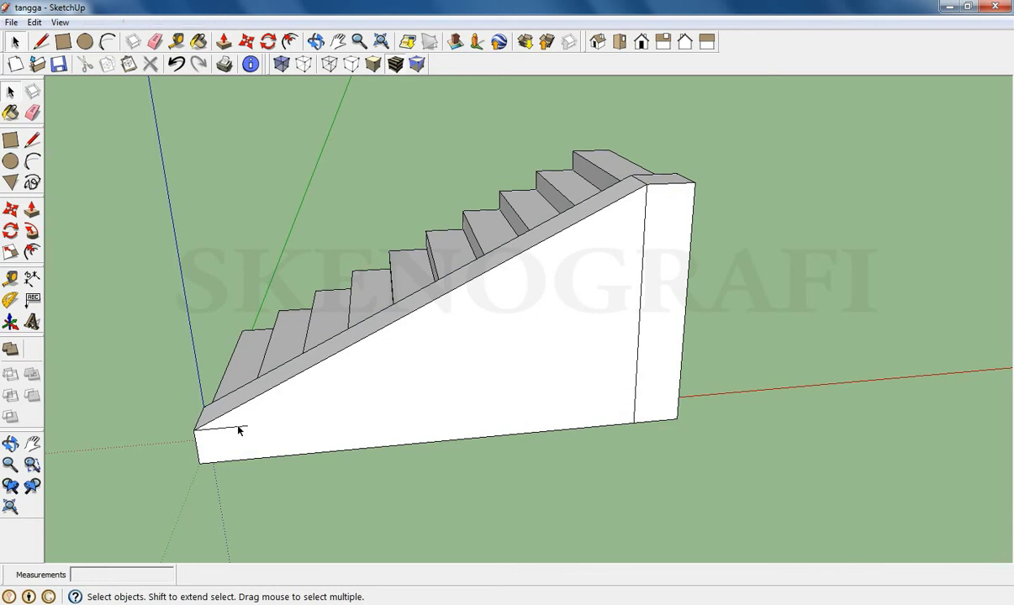
pyautogui.click(238, 429)
pyautogui.press('Delete')
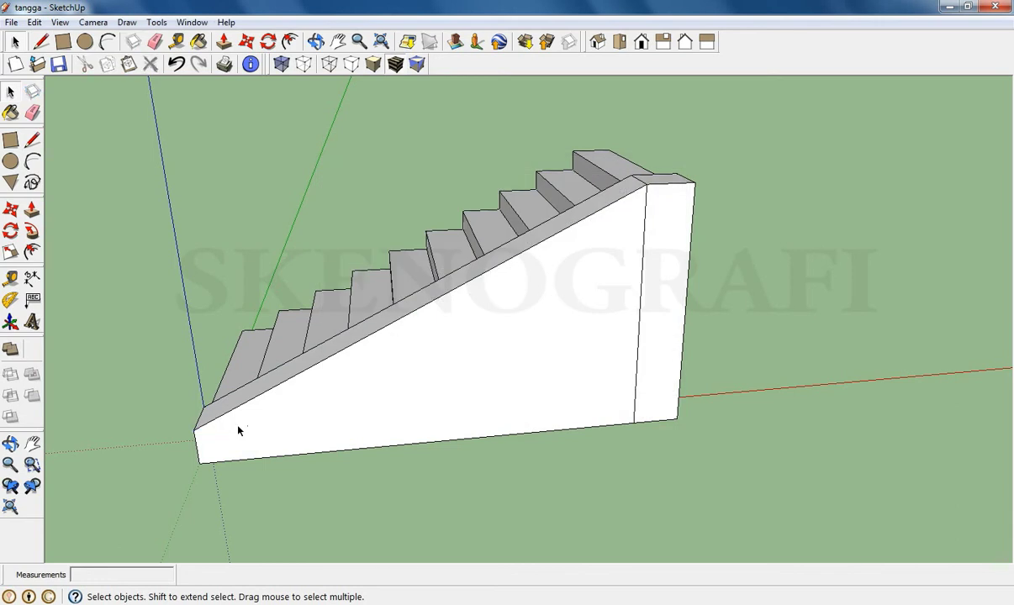
pyautogui.click(641, 313)
pyautogui.press('Delete')
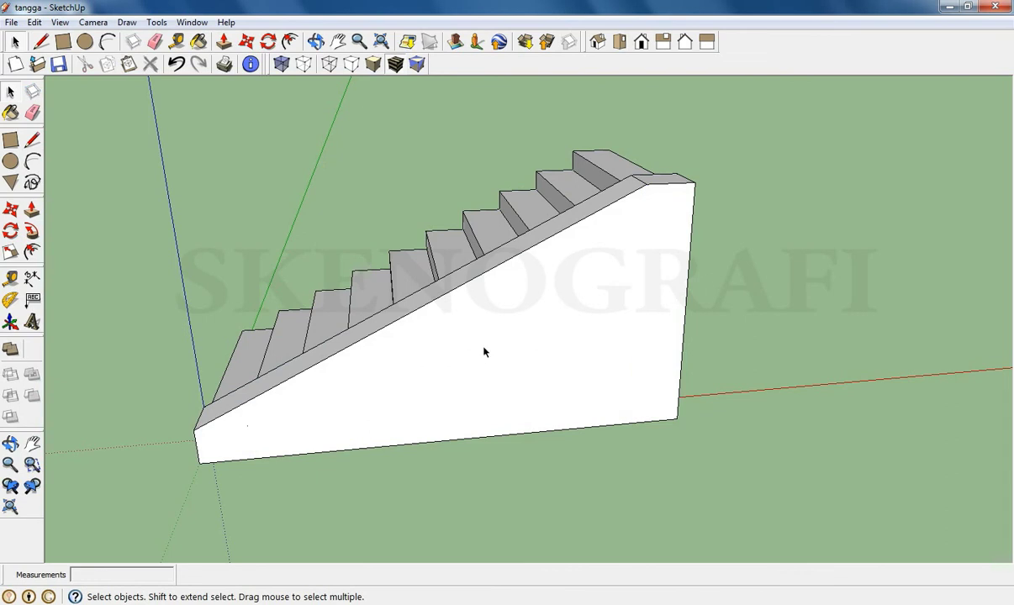
# Select the side wall's low-end edges, both sloping edges and the short top edges beside the highest step.
pyautogui.click(315, 41)
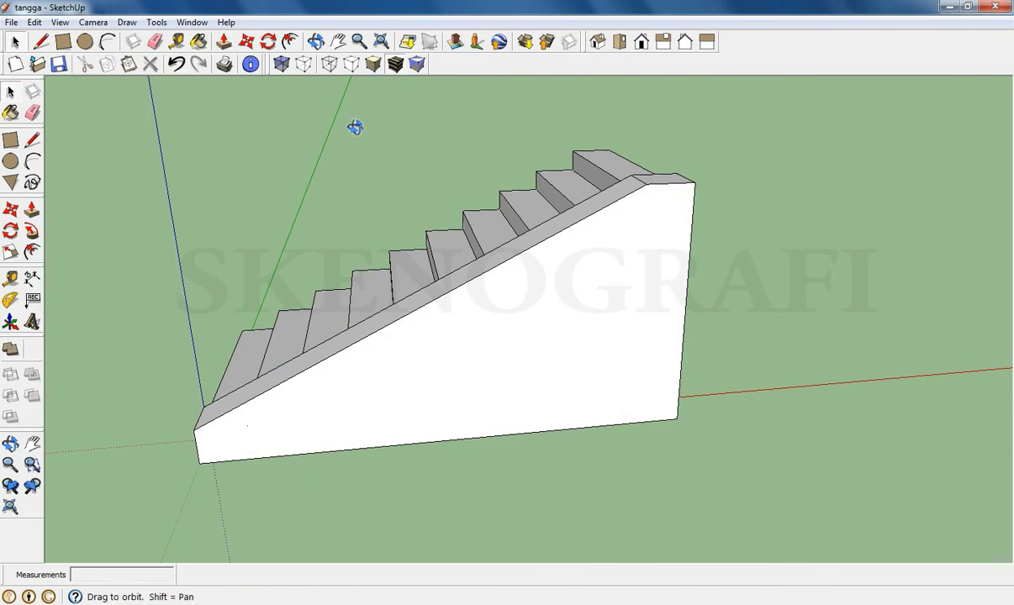
pyautogui.moveTo(371, 346)
pyautogui.mouseDown()
pyautogui.moveTo(425, 354)
pyautogui.moveTo(518, 337)
pyautogui.moveTo(577, 285)
pyautogui.moveTo(626, 293)
pyautogui.moveTo(517, 290)
pyautogui.moveTo(592, 317)
pyautogui.moveTo(719, 312)
pyautogui.moveTo(579, 333)
pyautogui.moveTo(615, 339)
pyautogui.moveTo(640, 377)
pyautogui.moveTo(715, 320)
pyautogui.mouseUp()
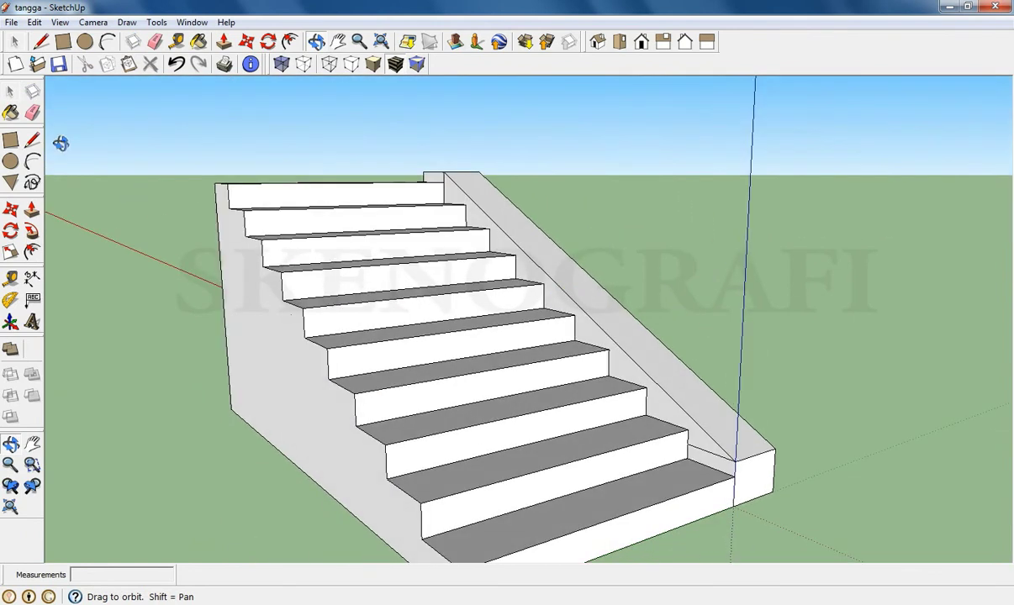
pyautogui.click(32, 112)
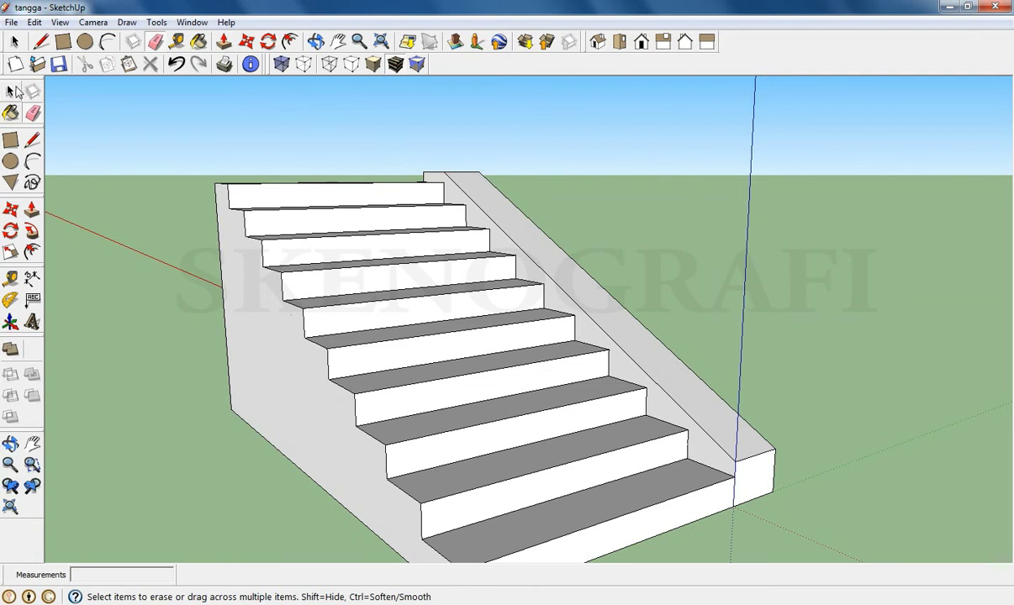
pyautogui.click(11, 91)
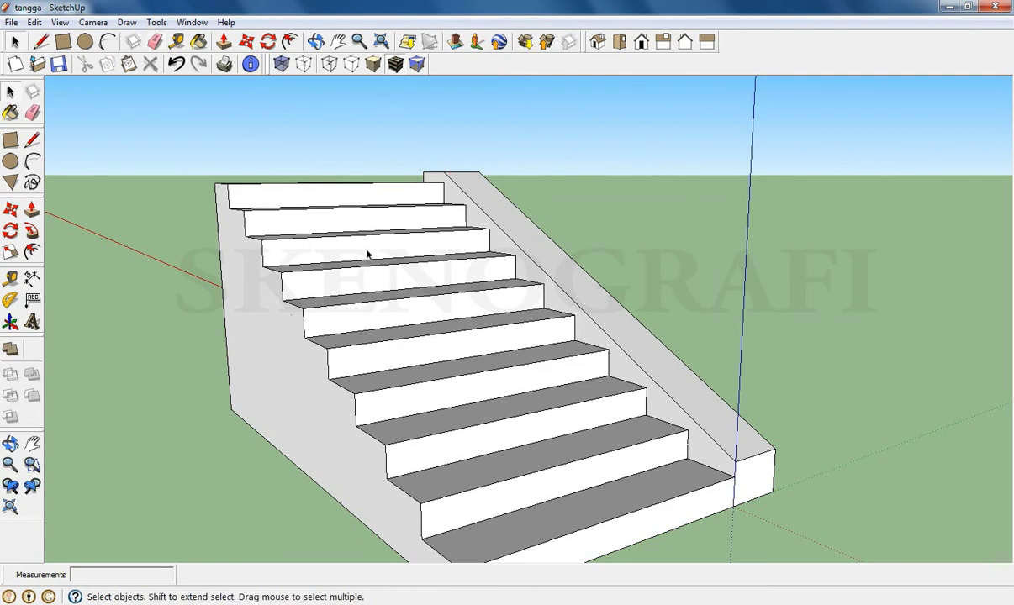
pyautogui.click(735, 473)
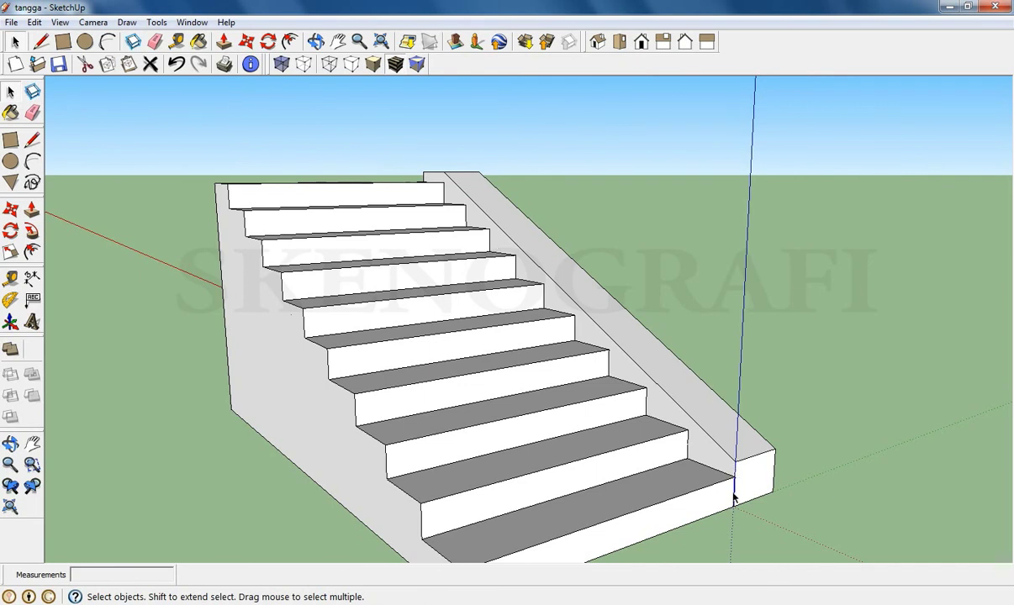
pyautogui.keyDown('shift'); pyautogui.click(769, 457); pyautogui.keyUp('shift')
pyautogui.keyDown('shift'); pyautogui.click(774, 480); pyautogui.keyUp('shift')
pyautogui.keyDown('shift'); pyautogui.click(765, 495); pyautogui.keyUp('shift')
pyautogui.keyDown('shift'); pyautogui.click(724, 451); pyautogui.keyUp('shift')
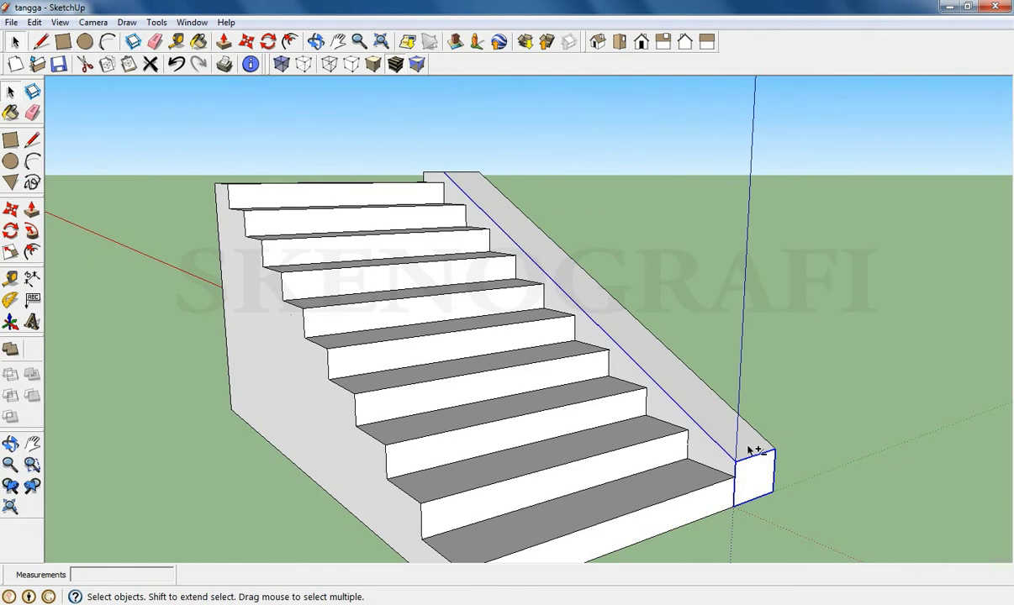
pyautogui.keyDown('shift'); pyautogui.click(763, 438); pyautogui.keyUp('shift')
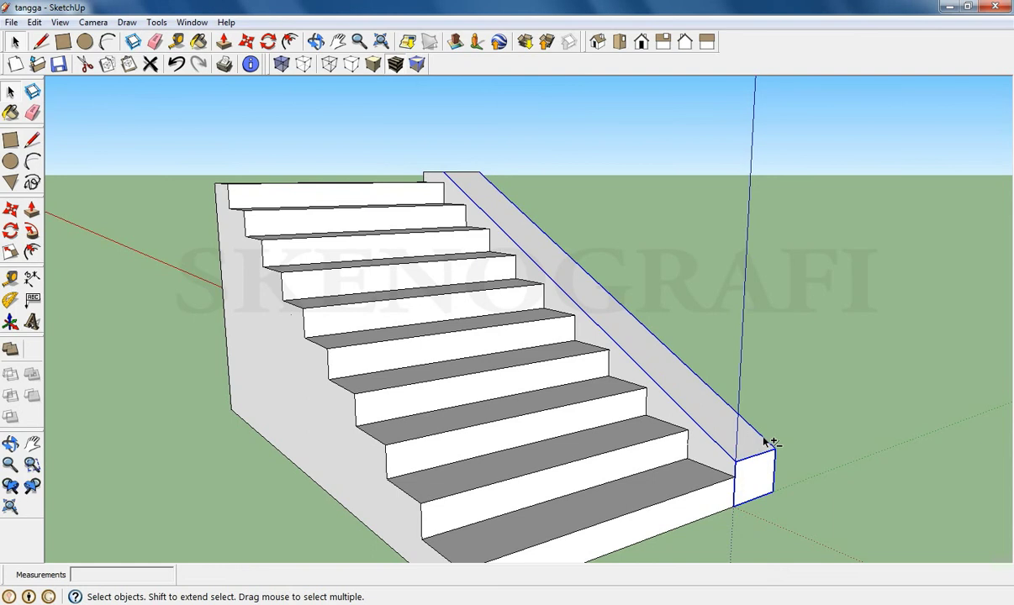
pyautogui.keyDown('shift'); pyautogui.click(432, 175); pyautogui.keyUp('shift')
pyautogui.keyDown('shift'); pyautogui.click(462, 174); pyautogui.keyUp('shift')
# Add the outer face's base segments, tall vertical edge and short top edge to the side wall selection.
pyautogui.click(315, 42)
pyautogui.moveTo(736, 420)
pyautogui.mouseDown()
pyautogui.moveTo(636, 437)
pyautogui.moveTo(509, 421)
pyautogui.moveTo(380, 361)
pyautogui.mouseUp()
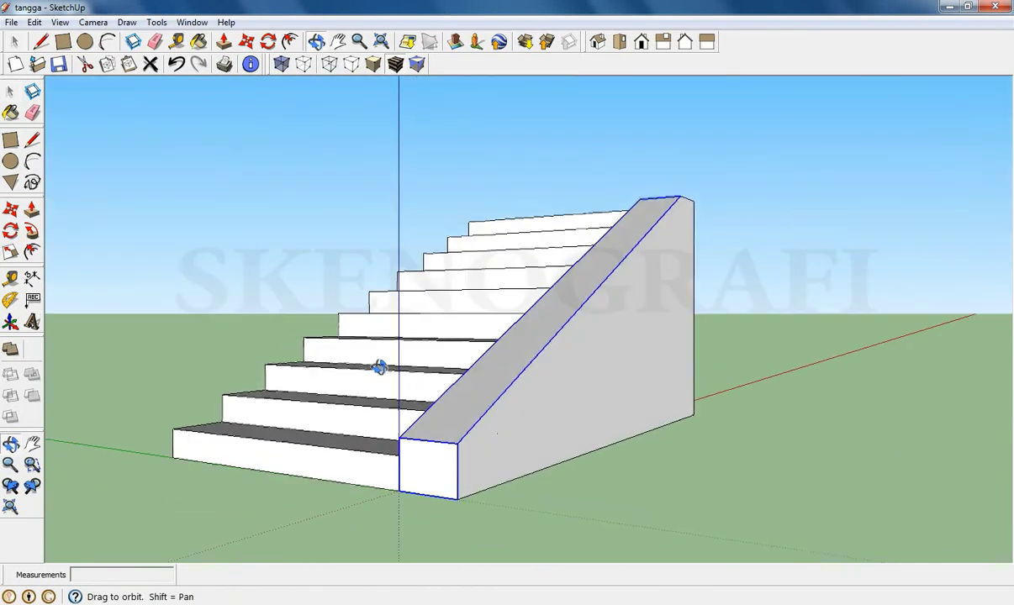
pyautogui.moveTo(628, 380)
pyautogui.mouseDown()
pyautogui.moveTo(587, 415)
pyautogui.moveTo(530, 408)
pyautogui.mouseUp()
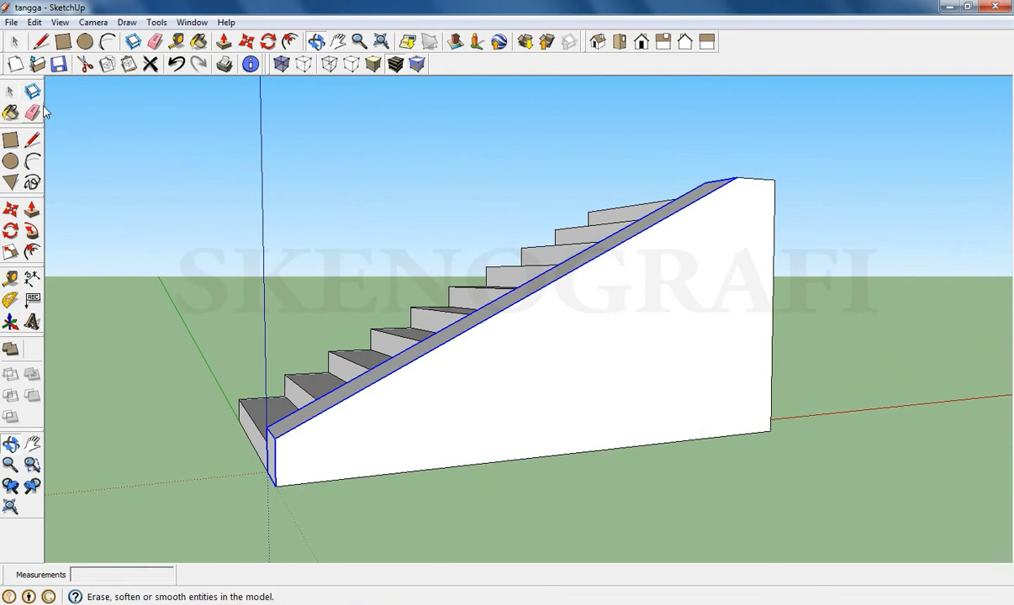
pyautogui.press('space')
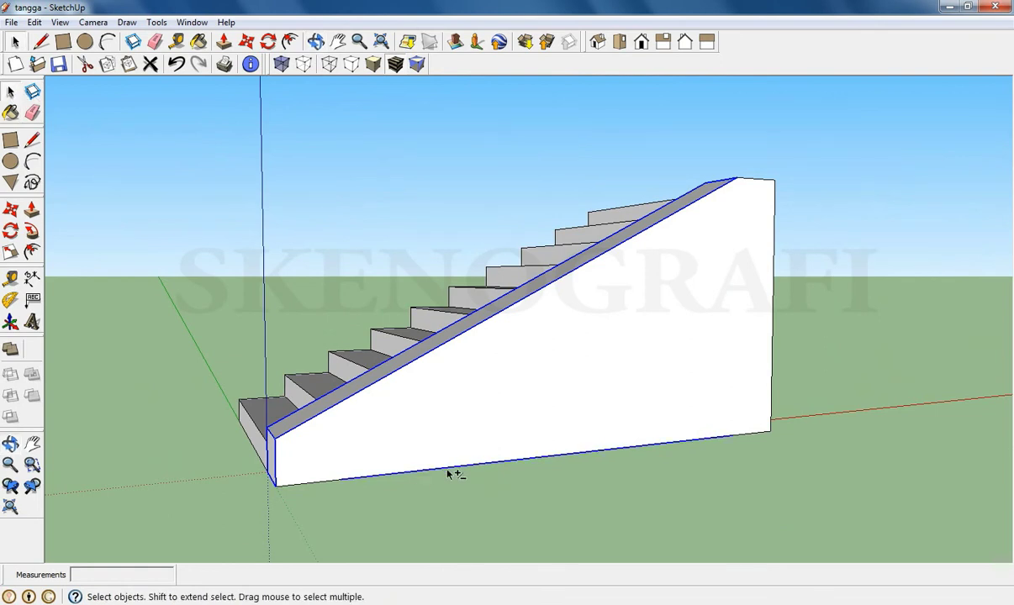
pyautogui.keyDown('shift'); pyautogui.click(325, 481); pyautogui.keyUp('shift')
pyautogui.keyDown('shift'); pyautogui.click(774, 241); pyautogui.keyUp('shift')
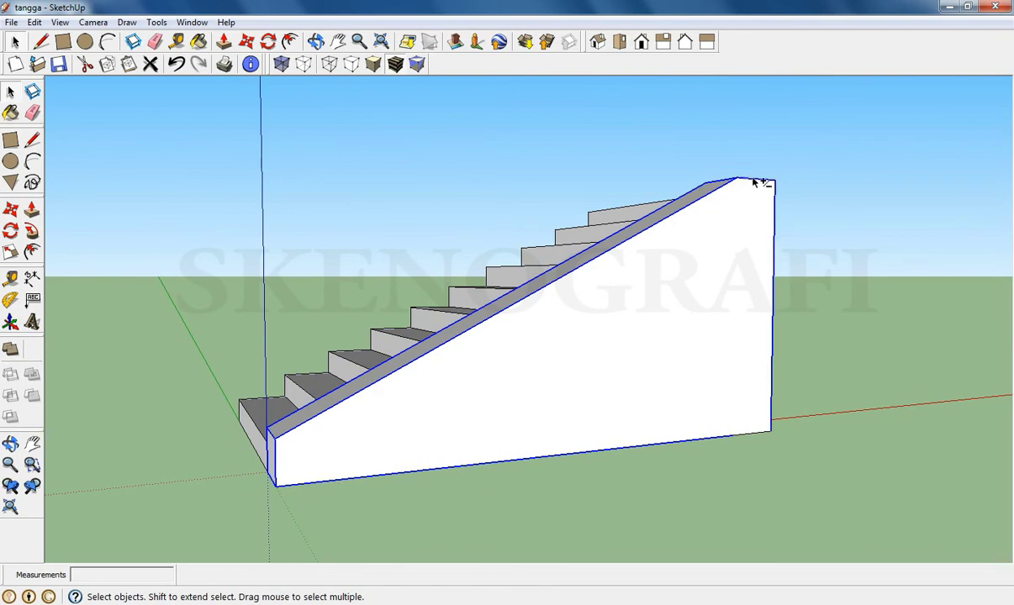
# Add the remaining base segment and the edges of the side wall's tall back end to the selection.
pyautogui.click(315, 41)
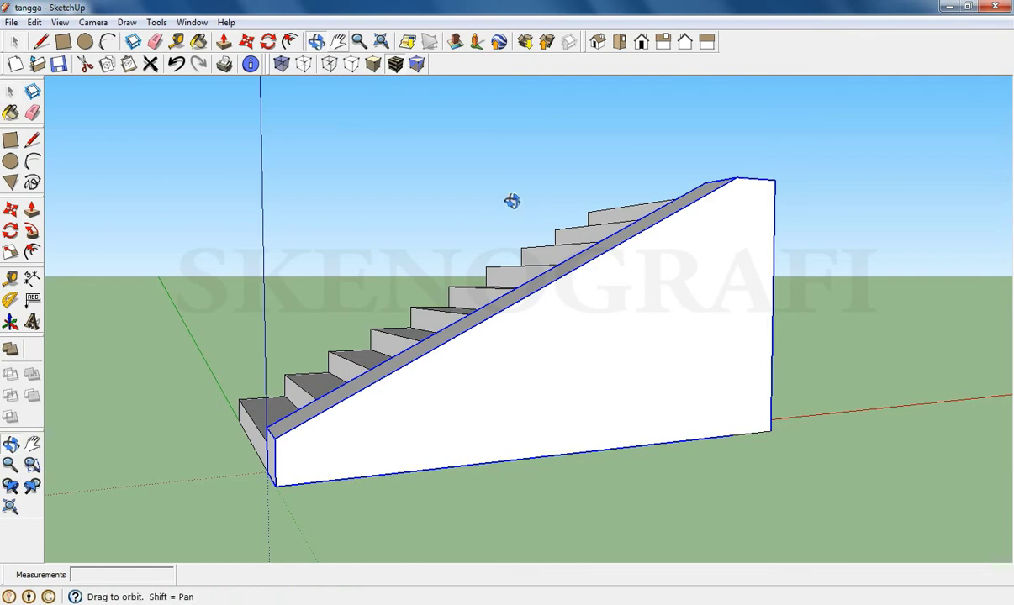
pyautogui.moveTo(742, 358); pyautogui.dragTo(457, 356)
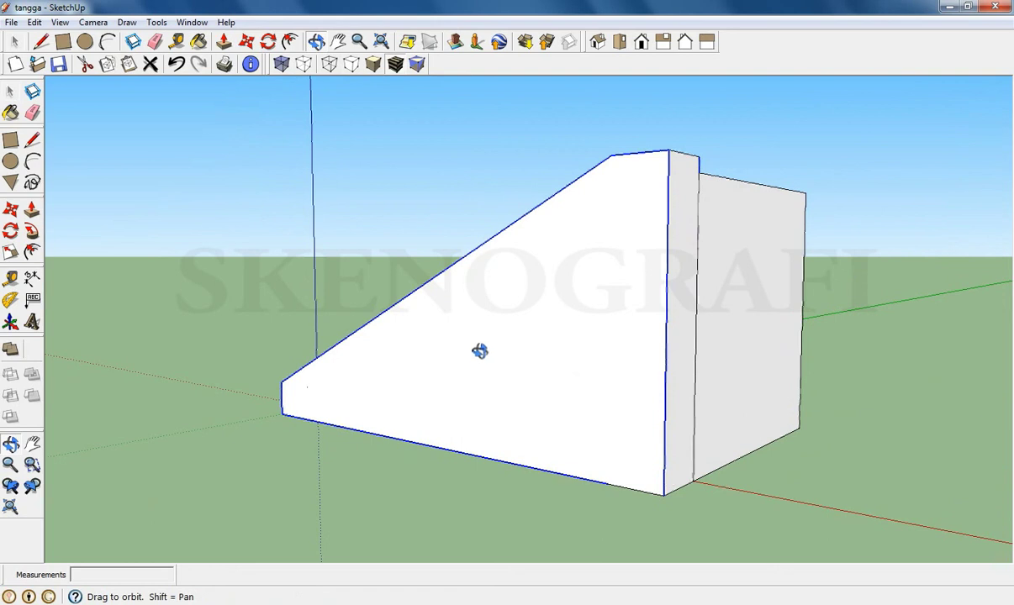
pyautogui.click(10, 91)
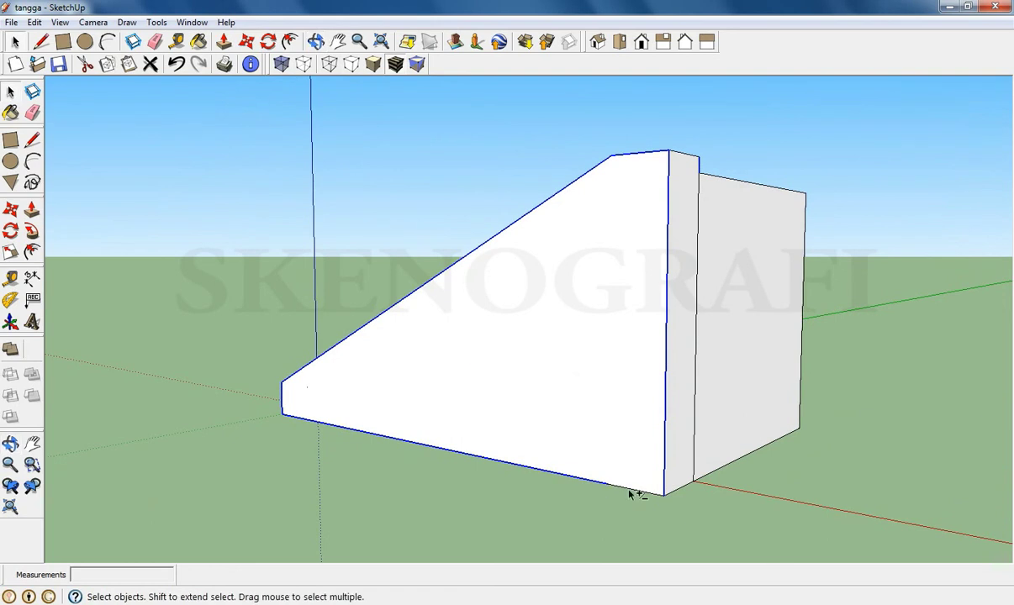
pyautogui.keyDown('shift'); pyautogui.click(694, 457); pyautogui.keyUp('shift')
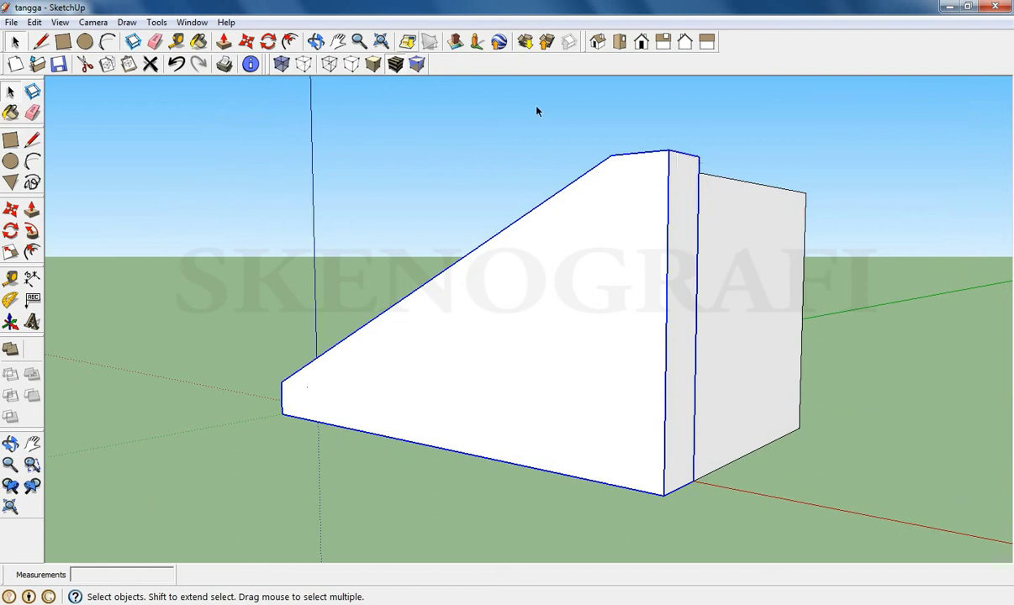
# Paste a copy of the selected side wall edges at the lower front corner of the staircase's open side.
pyautogui.click(601, 46)
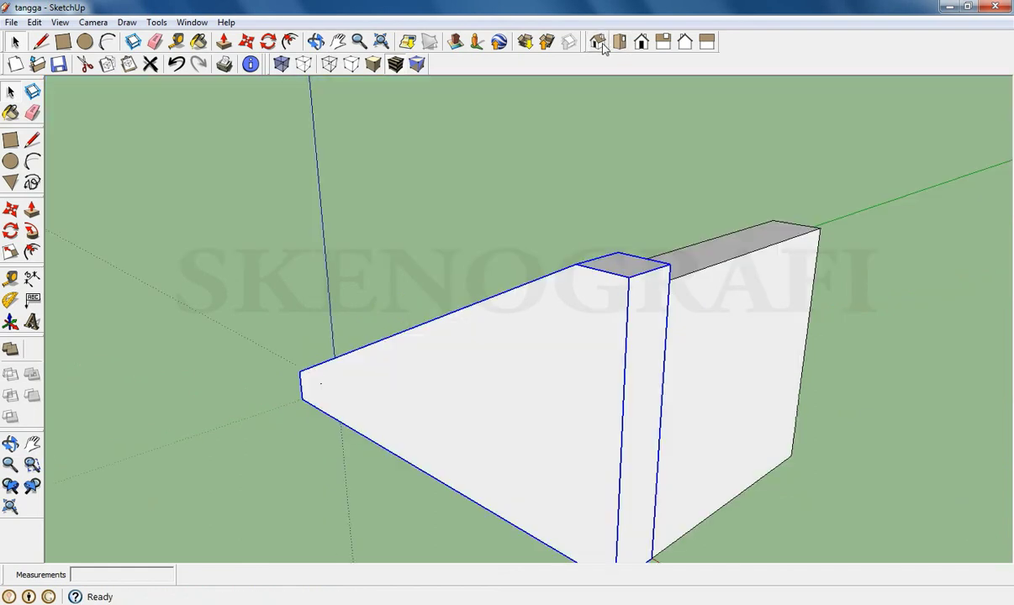
pyautogui.click(316, 43)
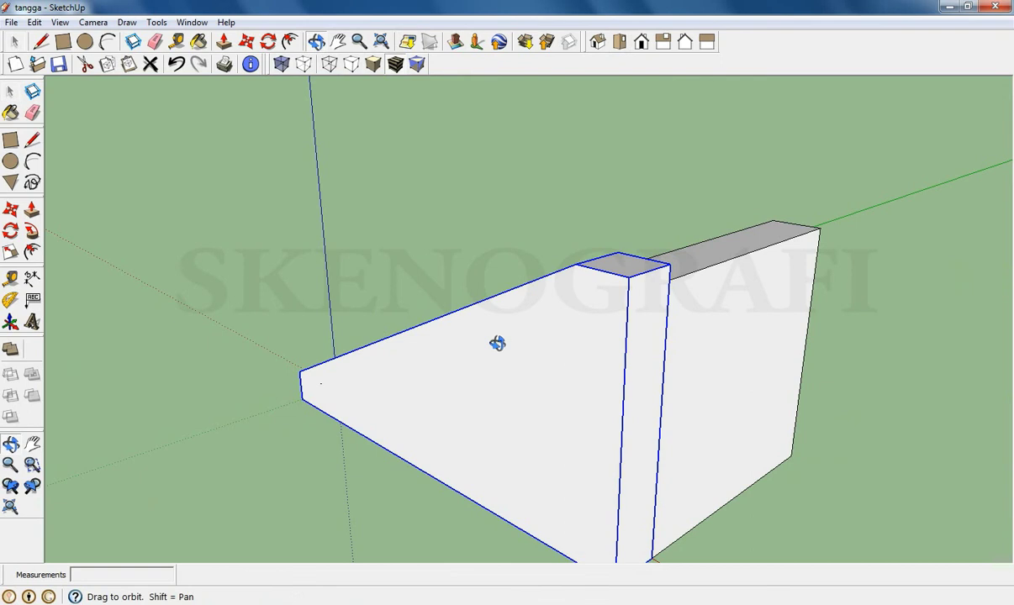
pyautogui.moveTo(496, 343); pyautogui.dragTo(699, 349)
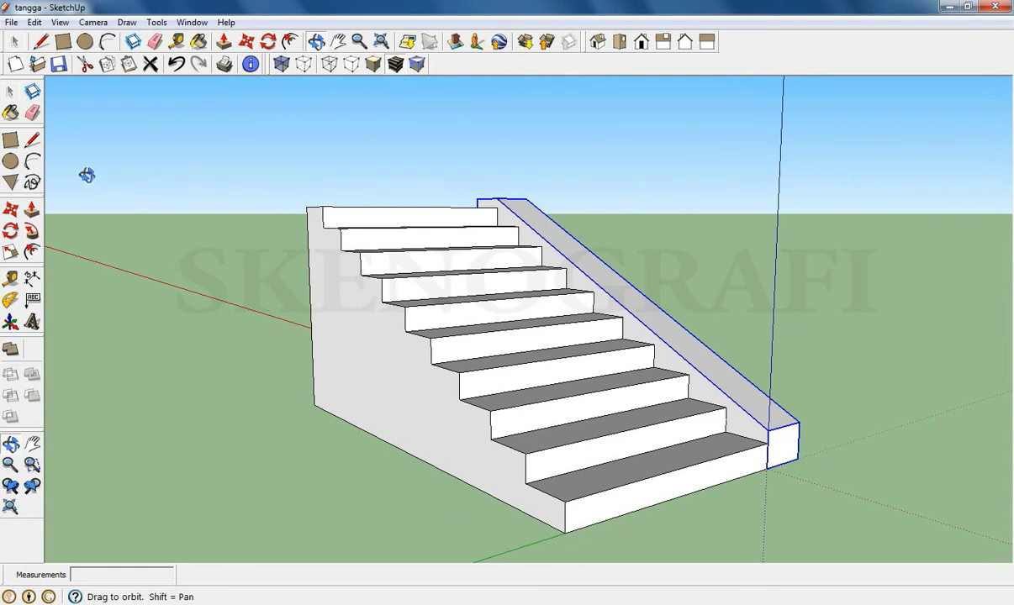
pyautogui.click(10, 93)
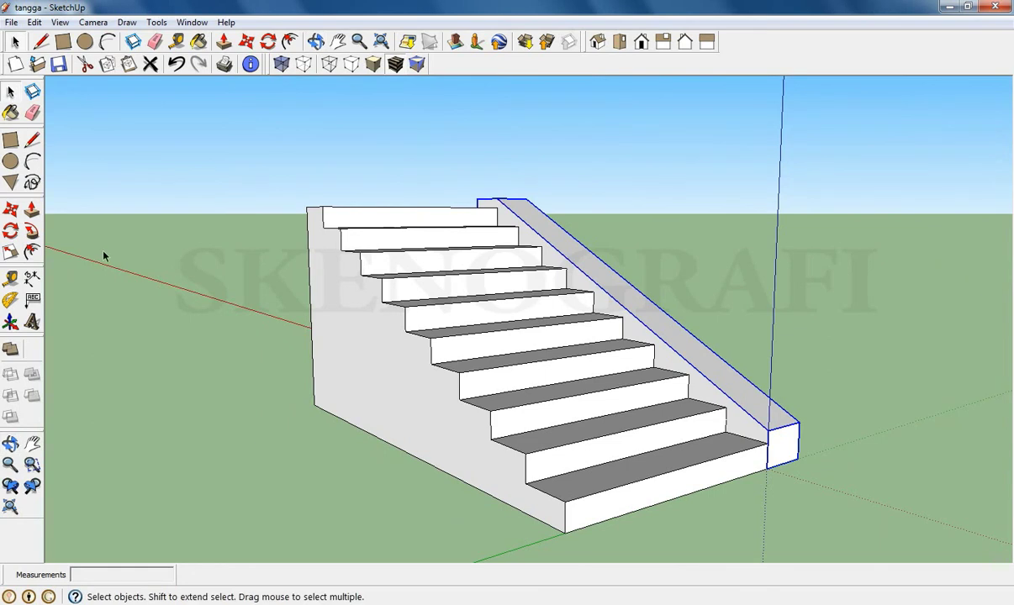
pyautogui.hotkey('ctrl', 'v')
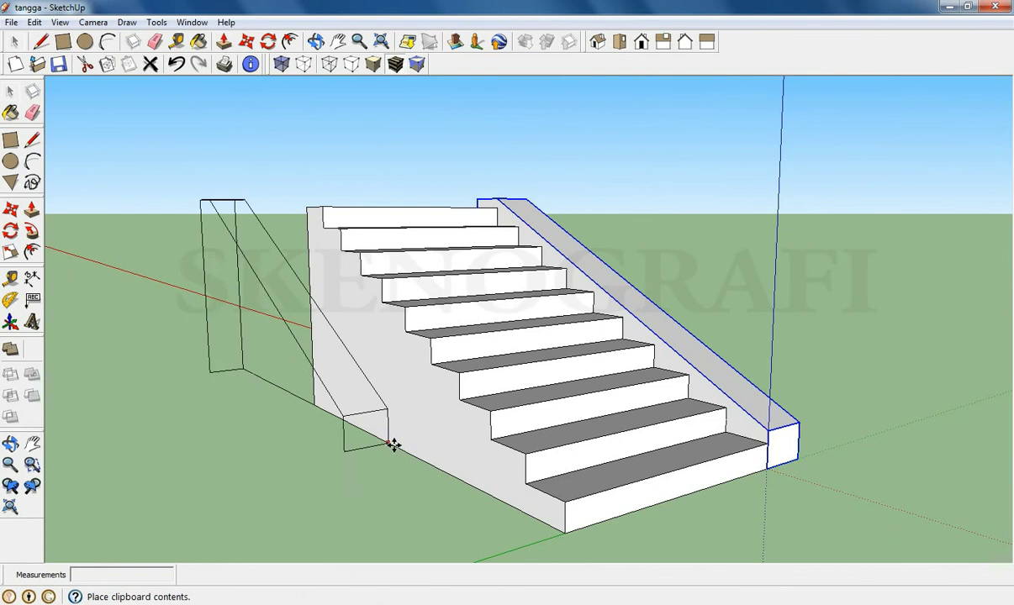
pyautogui.click(559, 535)
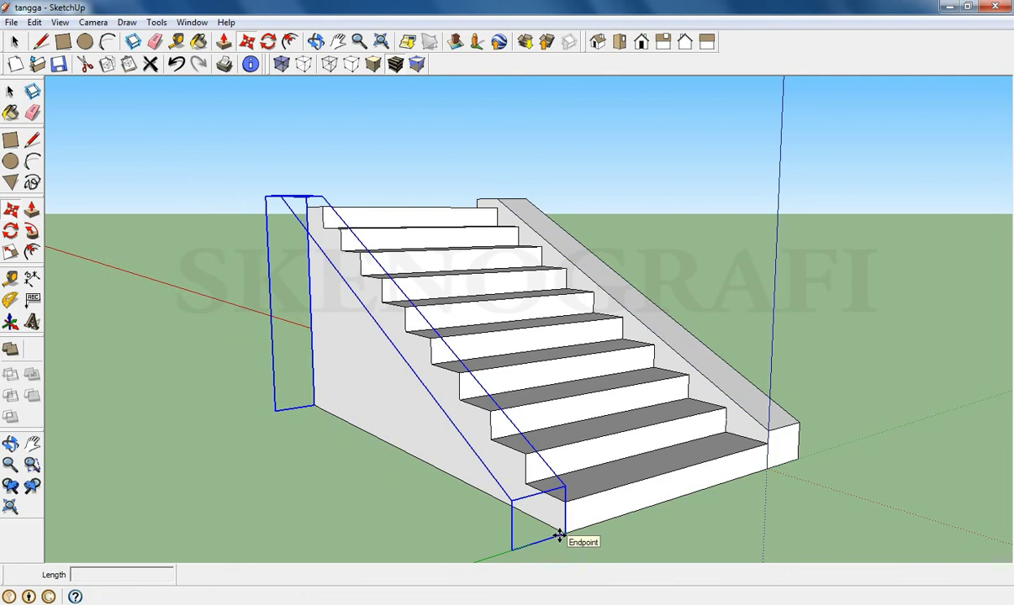
# Draw a 200 cm line along the copied wall's outer base to close its outer face.
pyautogui.click(32, 140)
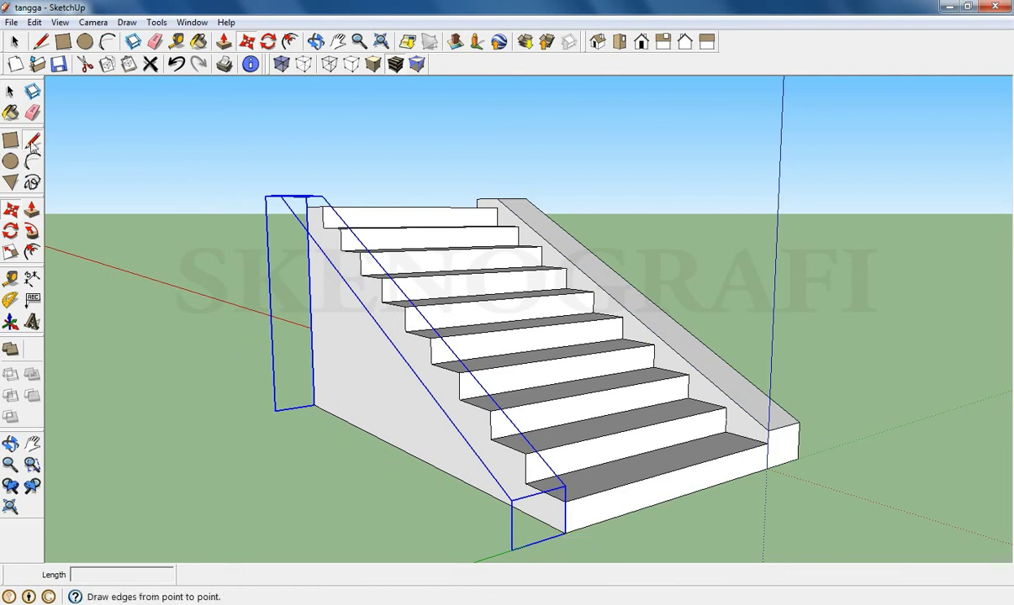
pyautogui.click(274, 411)
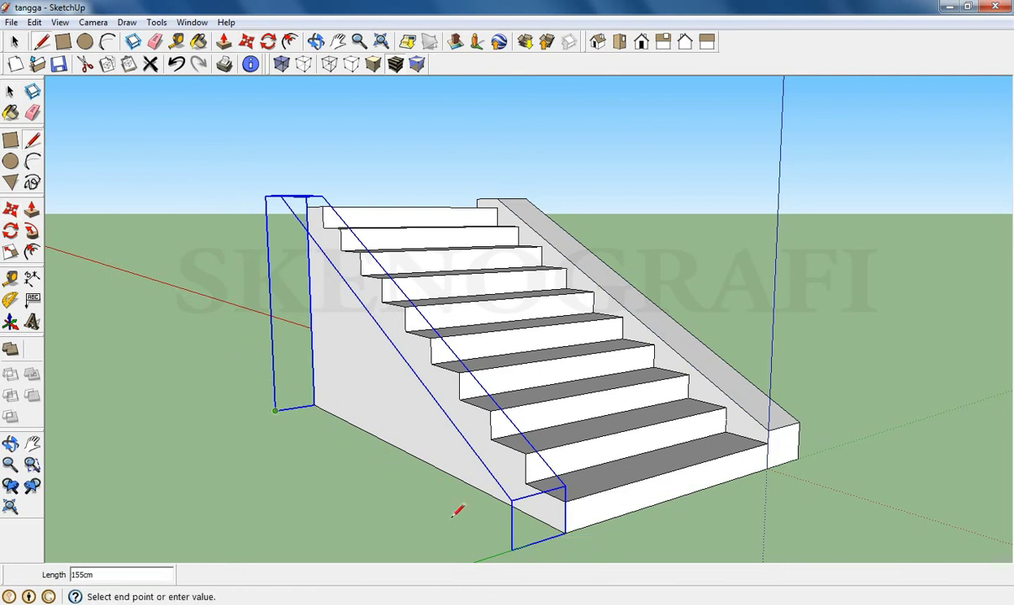
pyautogui.click(513, 548)
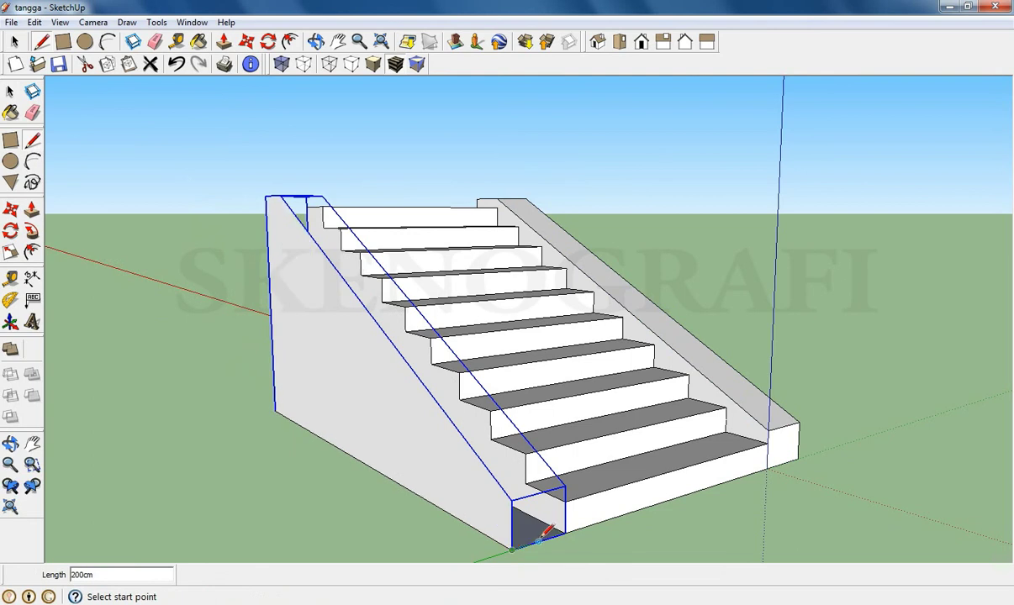
# Close the copied wall's low end with a vertical midline and its slope with a middle line about 201 cm long.
pyautogui.click(538, 541)
pyautogui.click(539, 492)
pyautogui.click(539, 491)
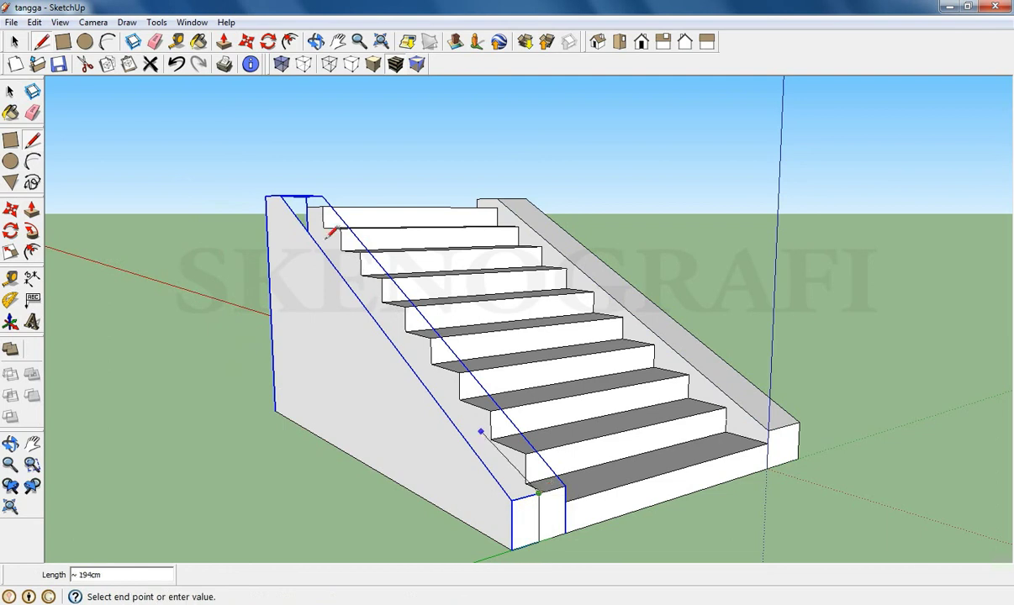
pyautogui.click(302, 195)
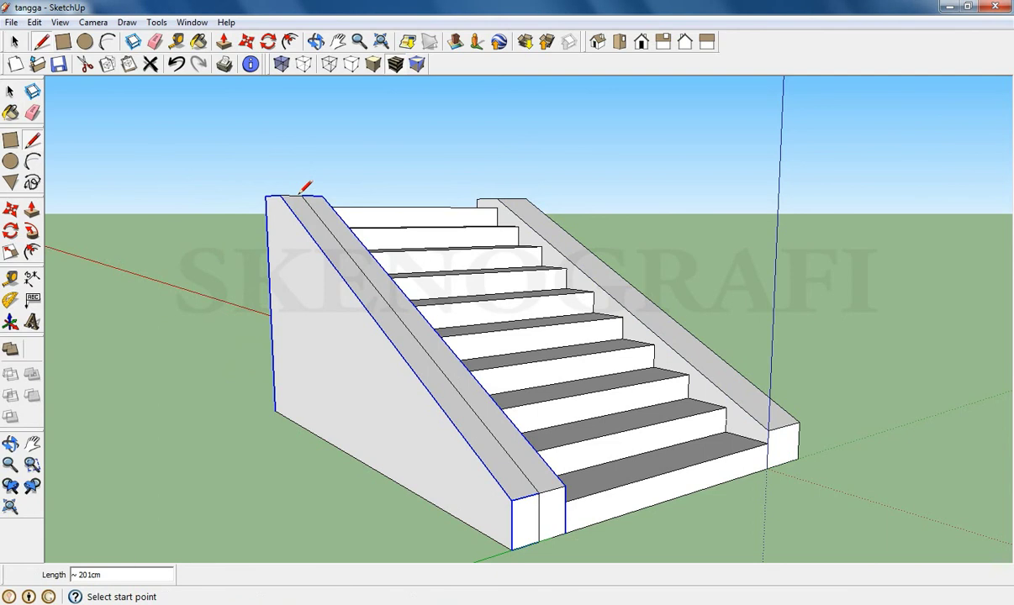
# Delete the middle lines from the copied wall's sloping face and low end face.
pyautogui.press('space')
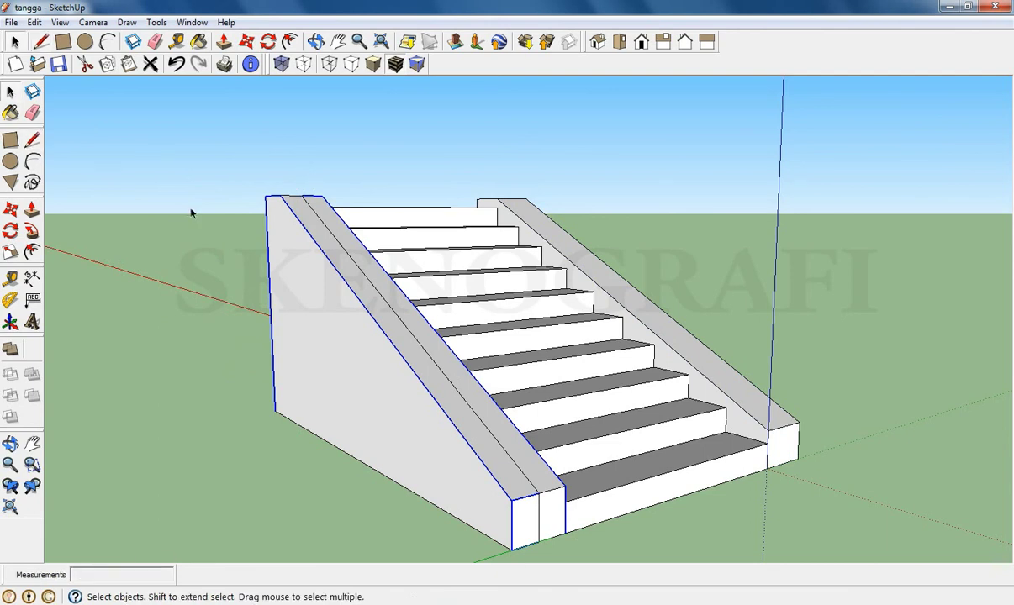
pyautogui.click(190, 214)
pyautogui.click(348, 258)
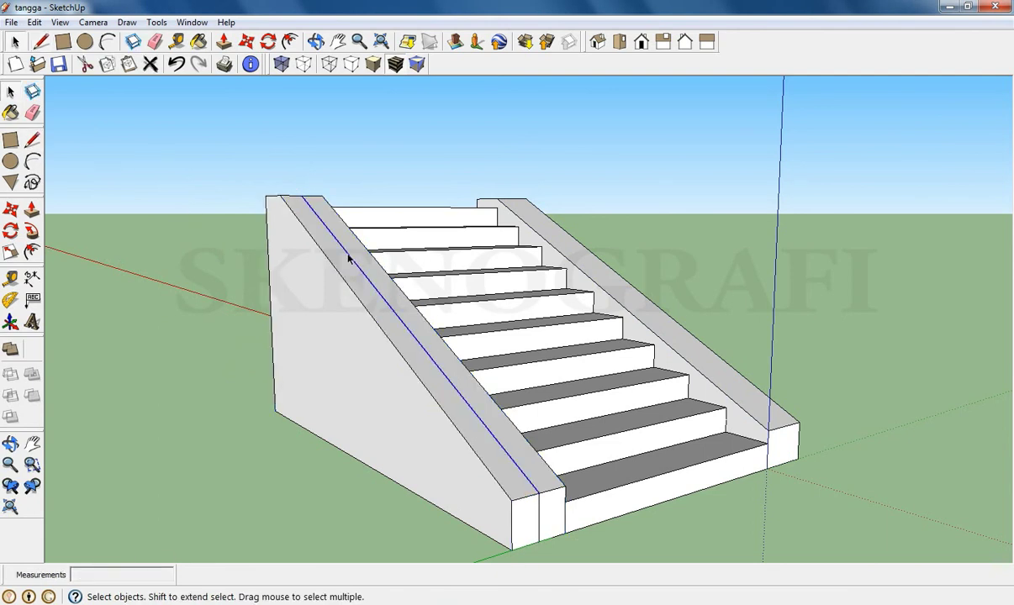
pyautogui.press('Delete')
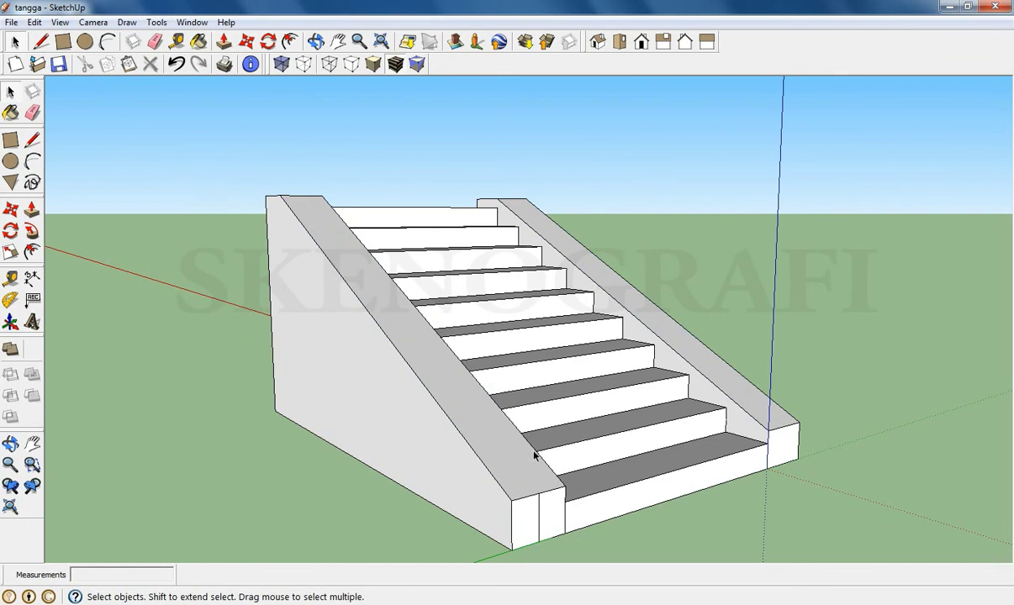
pyautogui.click(538, 513)
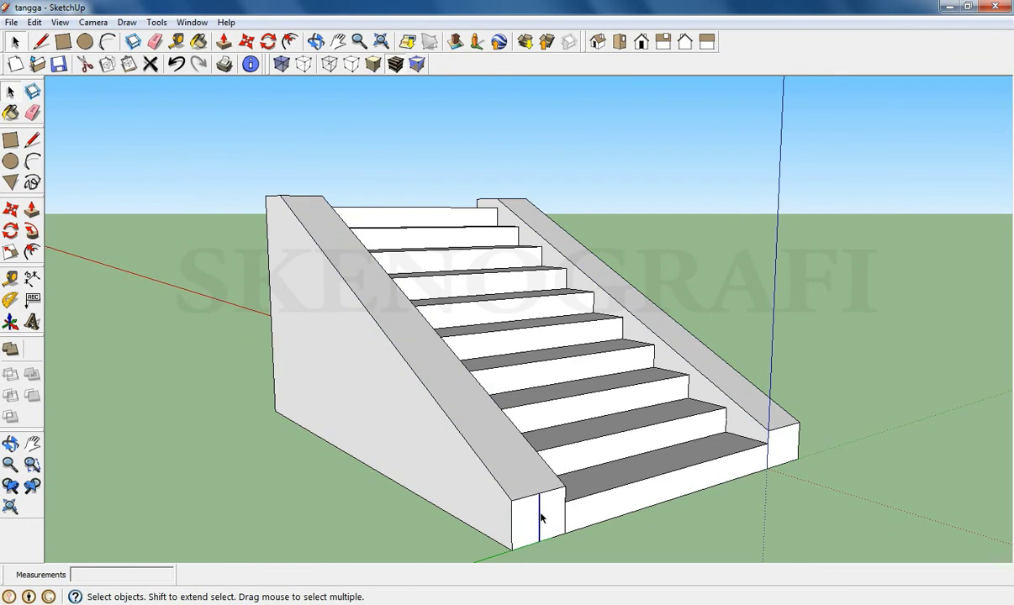
pyautogui.press('Delete')
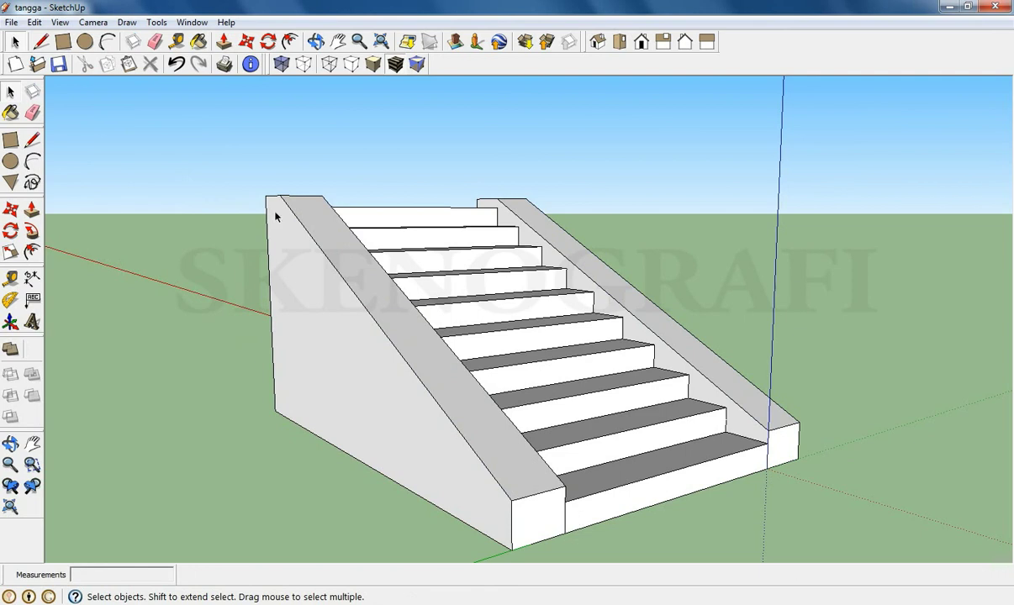
# Draw a 105 cm vertical midline to close the copied wall's back end face, and delete that line.
pyautogui.click(315, 41)
pyautogui.moveTo(318, 252); pyautogui.dragTo(513, 286)
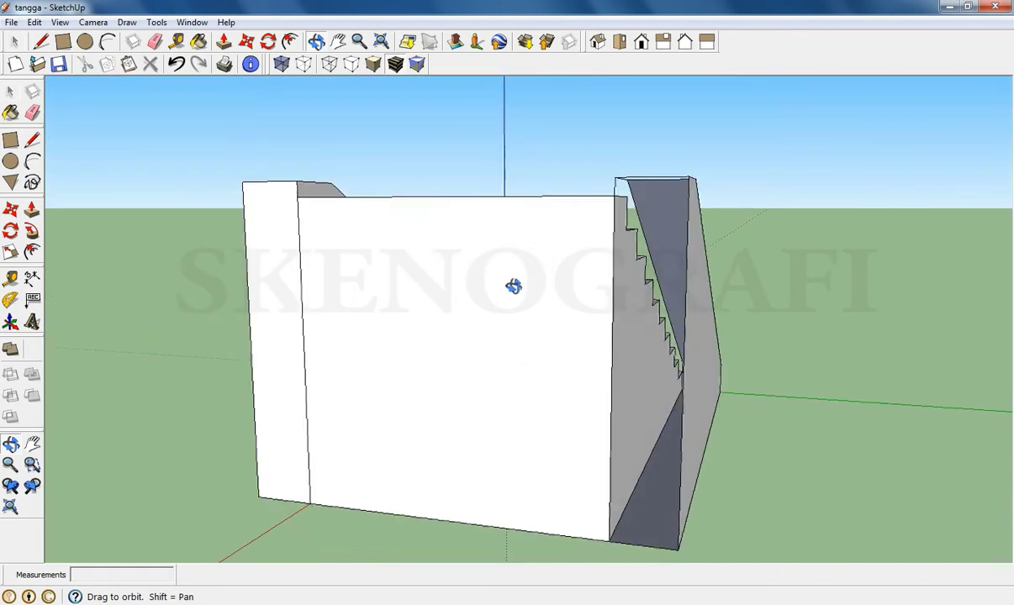
pyautogui.click(32, 139)
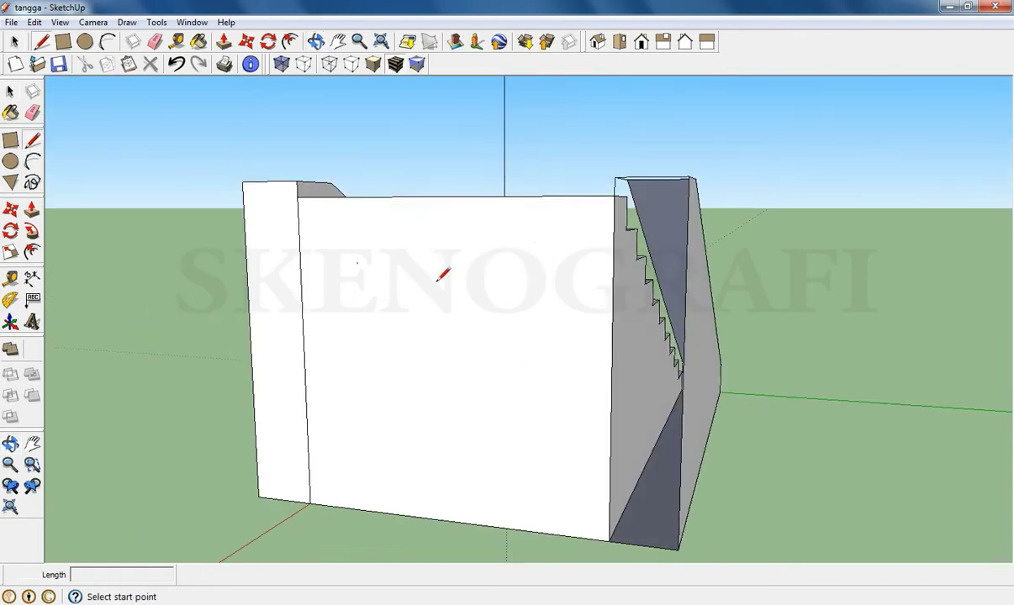
pyautogui.click(651, 178)
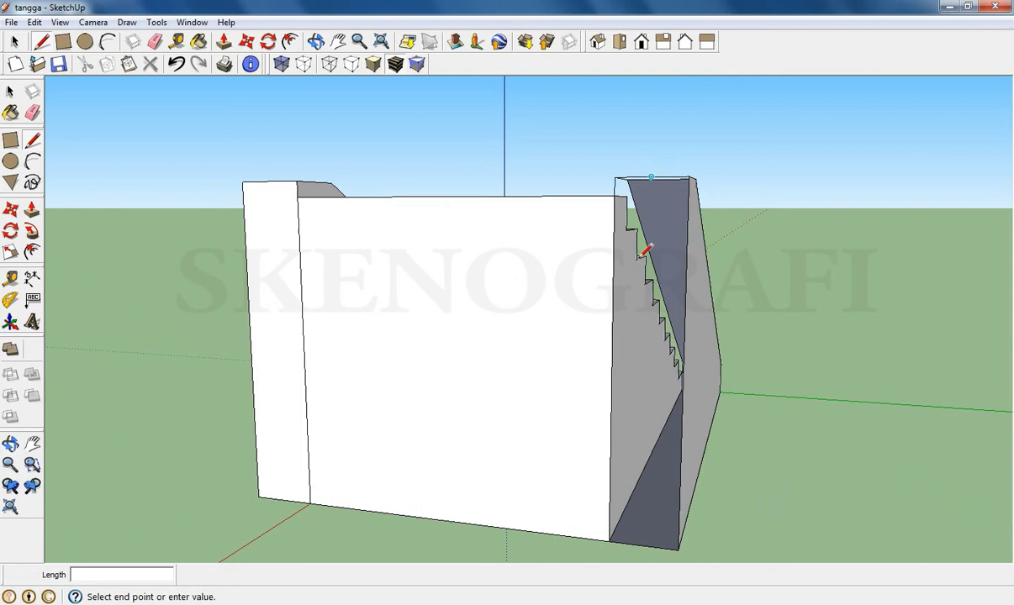
pyautogui.click(643, 544)
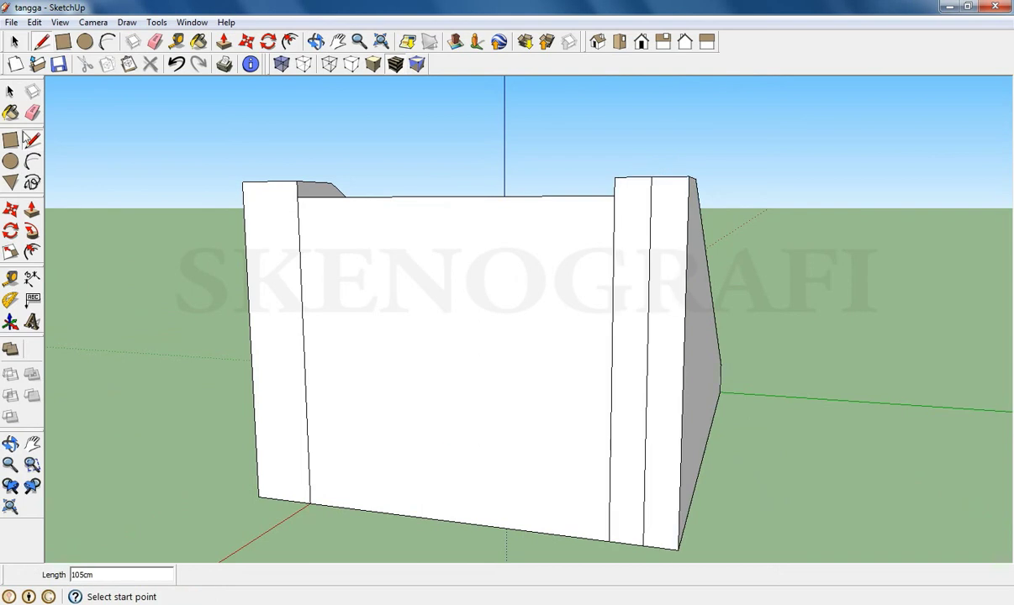
pyautogui.click(10, 91)
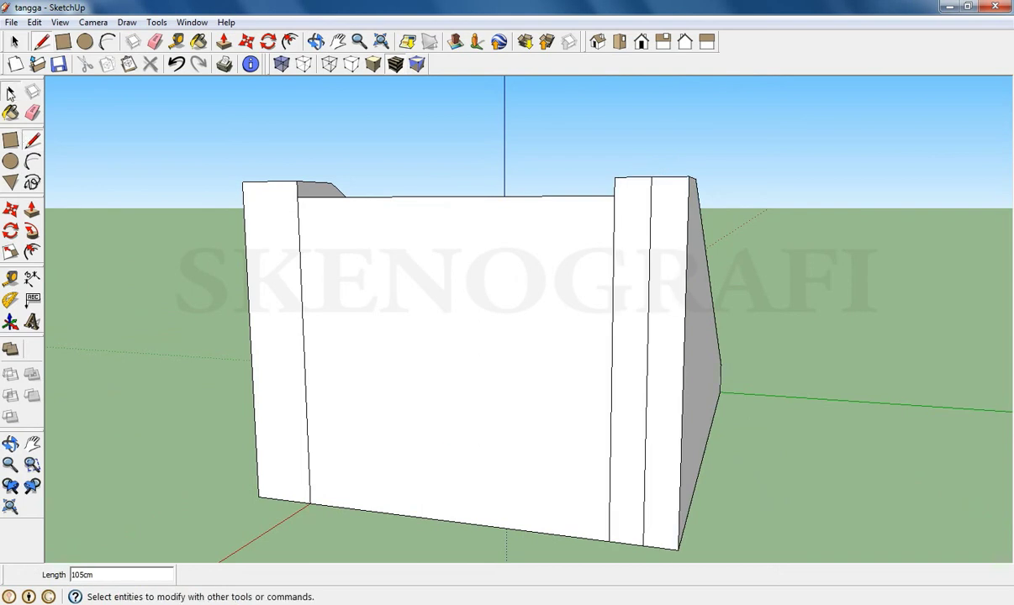
pyautogui.click(649, 310)
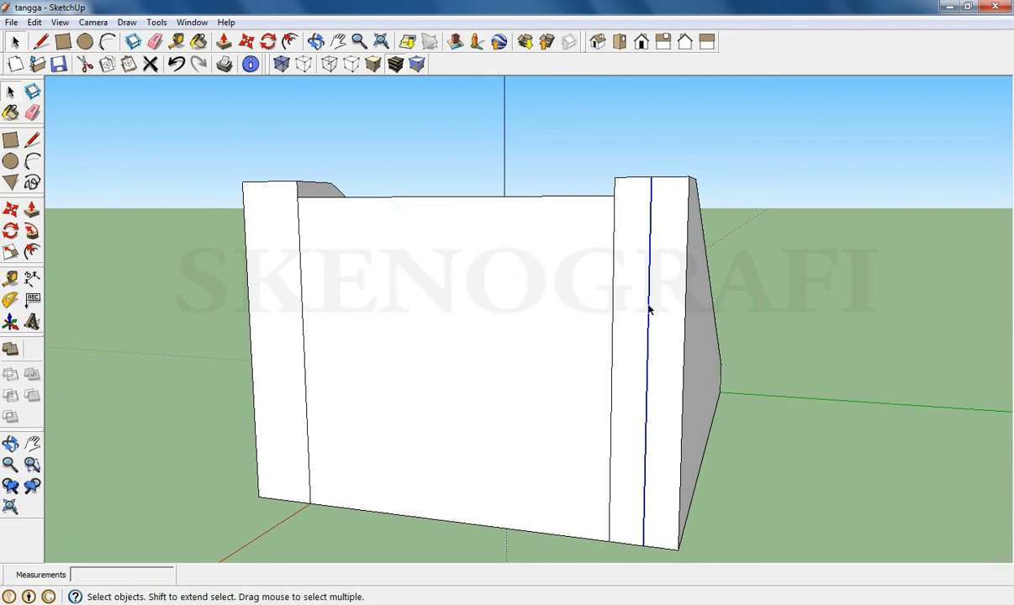
pyautogui.press('Delete')
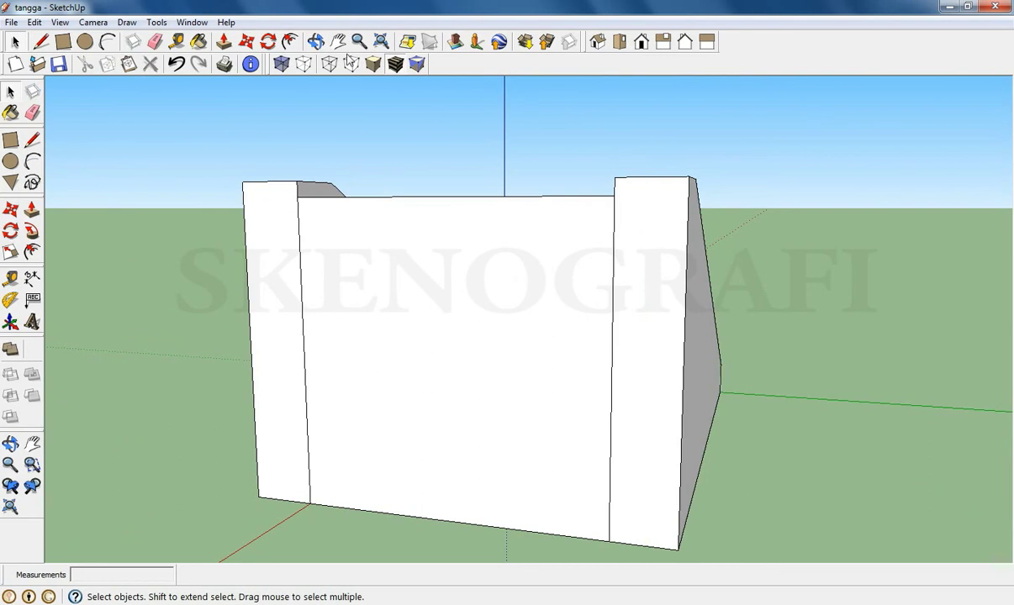
# Draw a 20 cm midline to close the copied wall's short flat top face, and erase that line.
pyautogui.click(314, 41)
pyautogui.moveTo(651, 292); pyautogui.dragTo(649, 394)
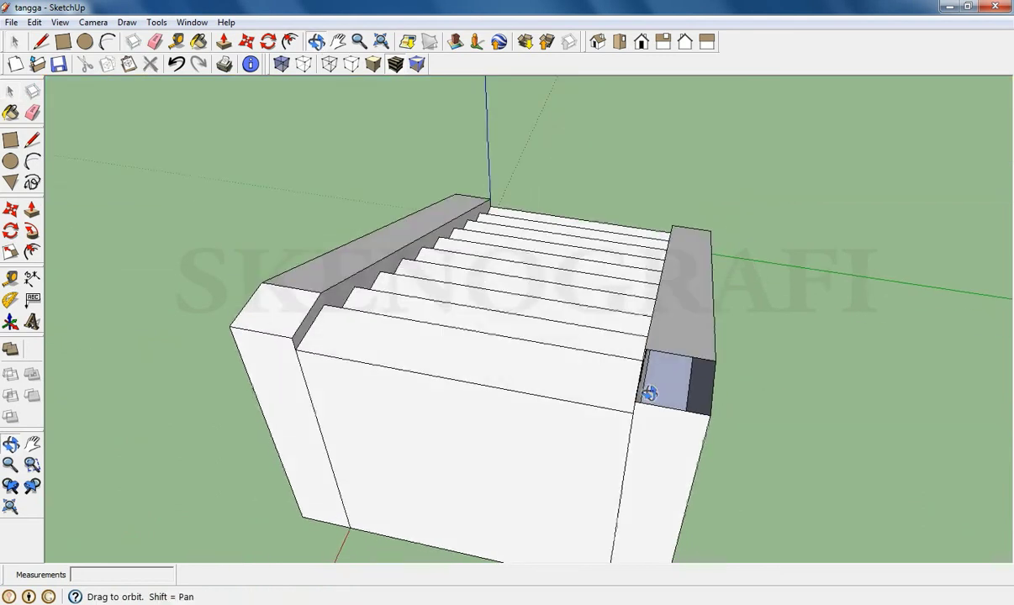
pyautogui.click(32, 140)
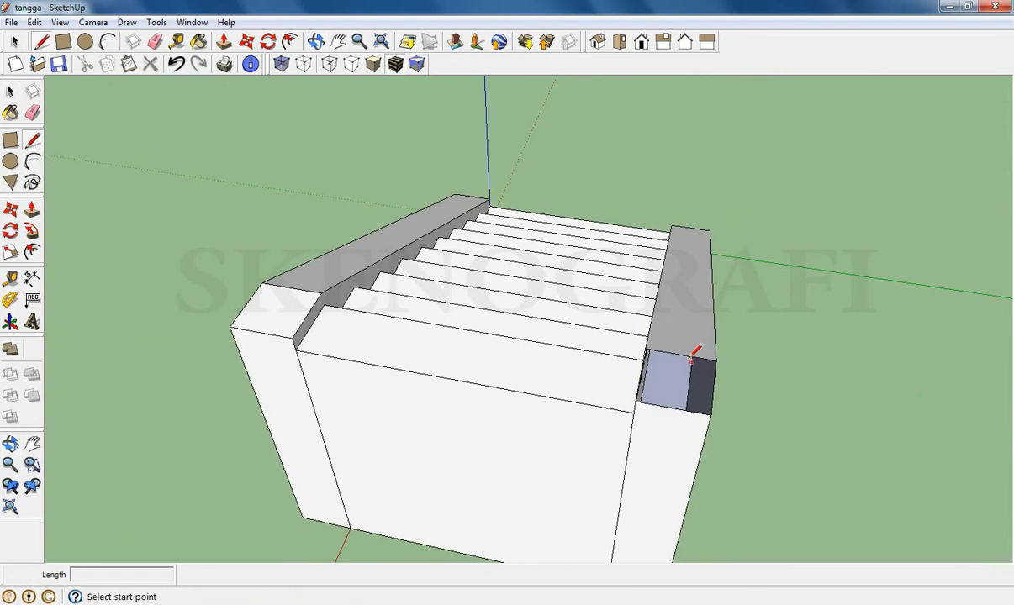
pyautogui.click(681, 354)
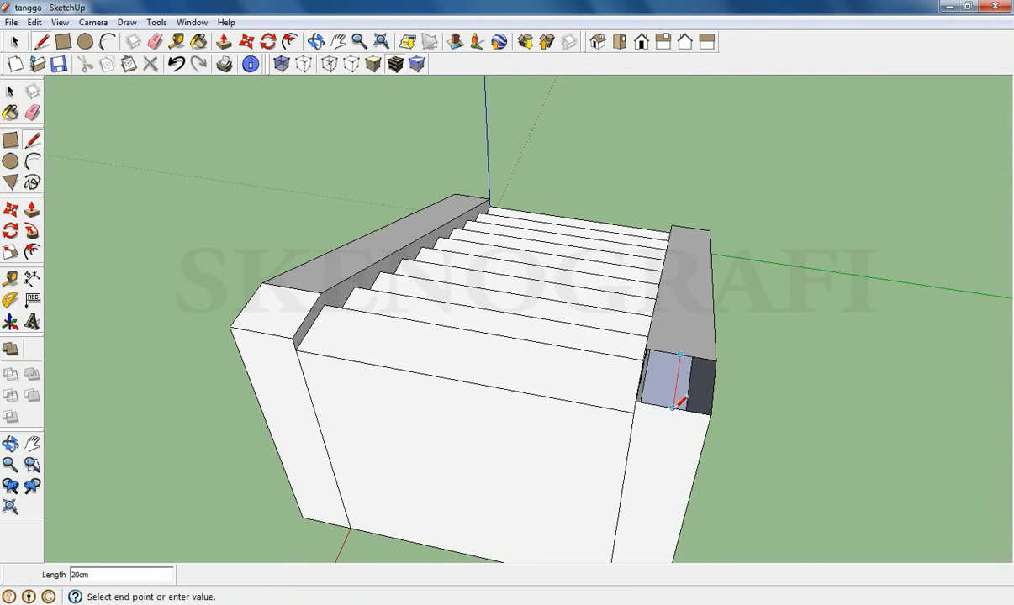
pyautogui.click(678, 407)
pyautogui.click(32, 112)
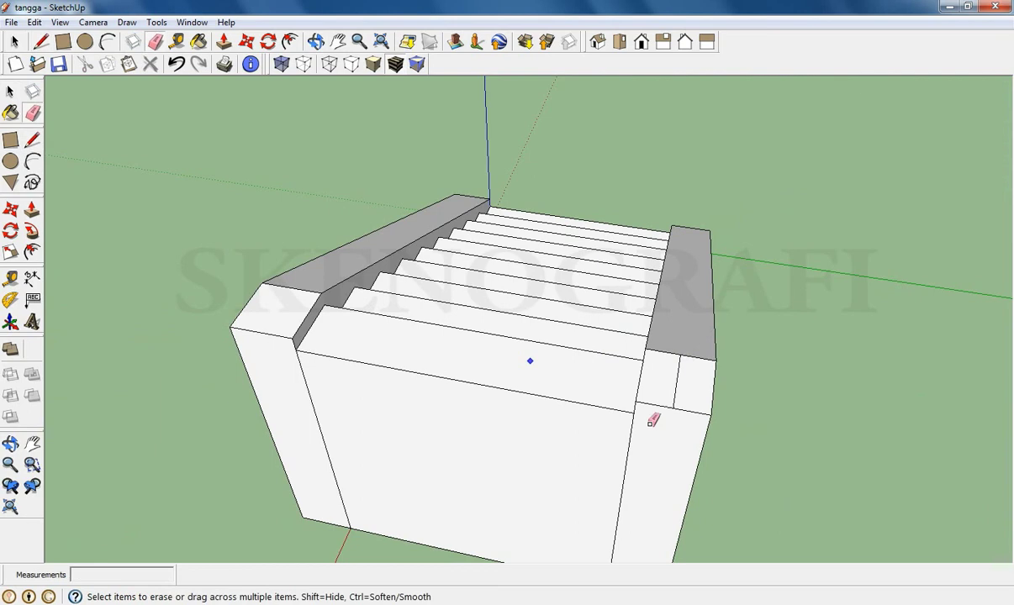
pyautogui.click(679, 375)
# Draw a short vertical line about 8 cm long to close the copied wall's inner face above the steps, and erase it.
pyautogui.click(315, 41)
pyautogui.moveTo(402, 290); pyautogui.dragTo(557, 246)
pyautogui.click(32, 141)
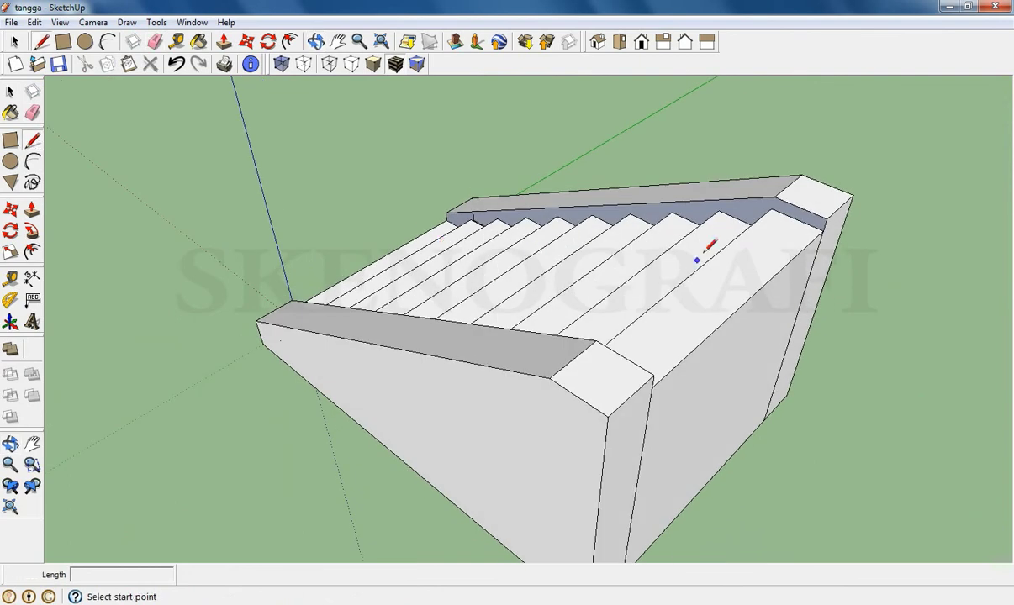
pyautogui.scroll(2, 706, 225)
pyautogui.scroll(1, 721, 230)
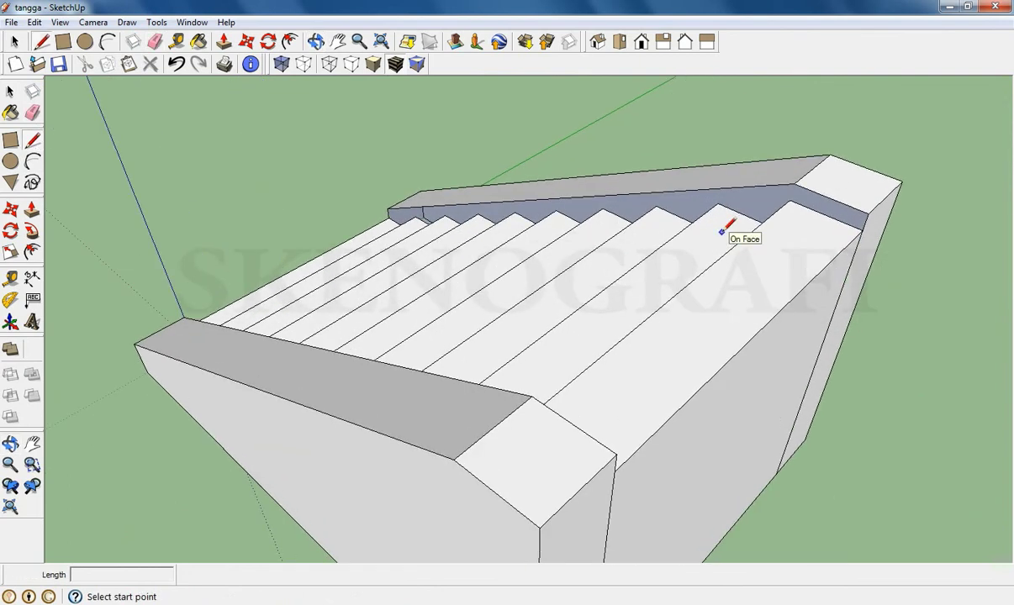
pyautogui.click(675, 190)
pyautogui.click(675, 212)
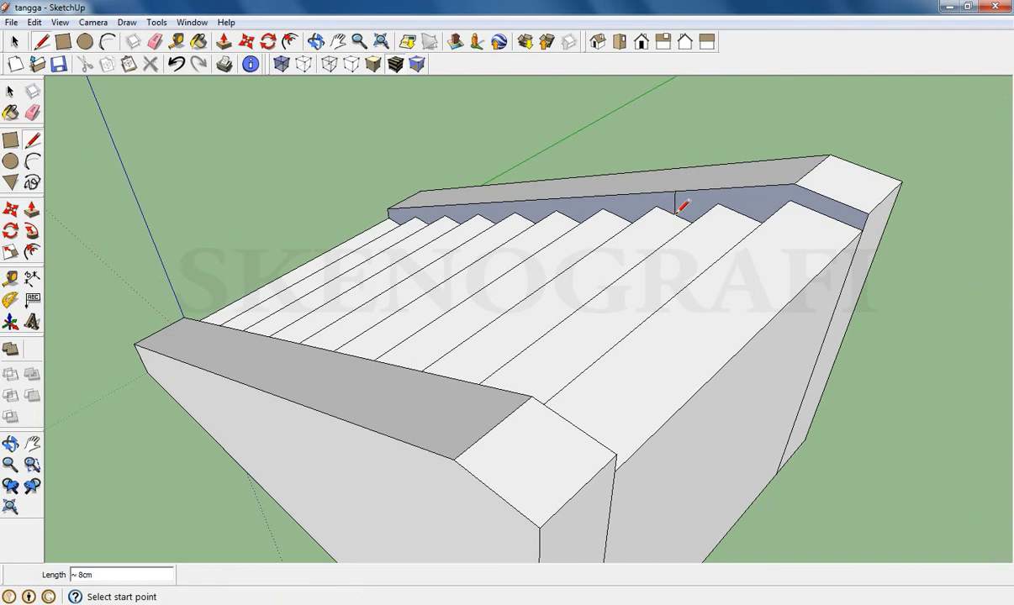
pyautogui.click(32, 111)
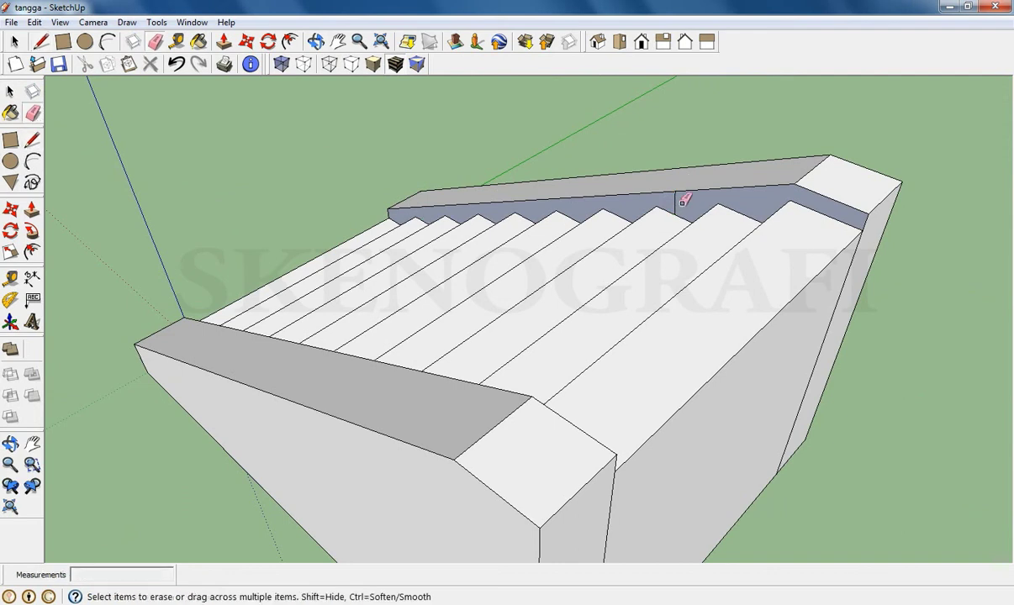
pyautogui.click(678, 204)
pyautogui.click(10, 91)
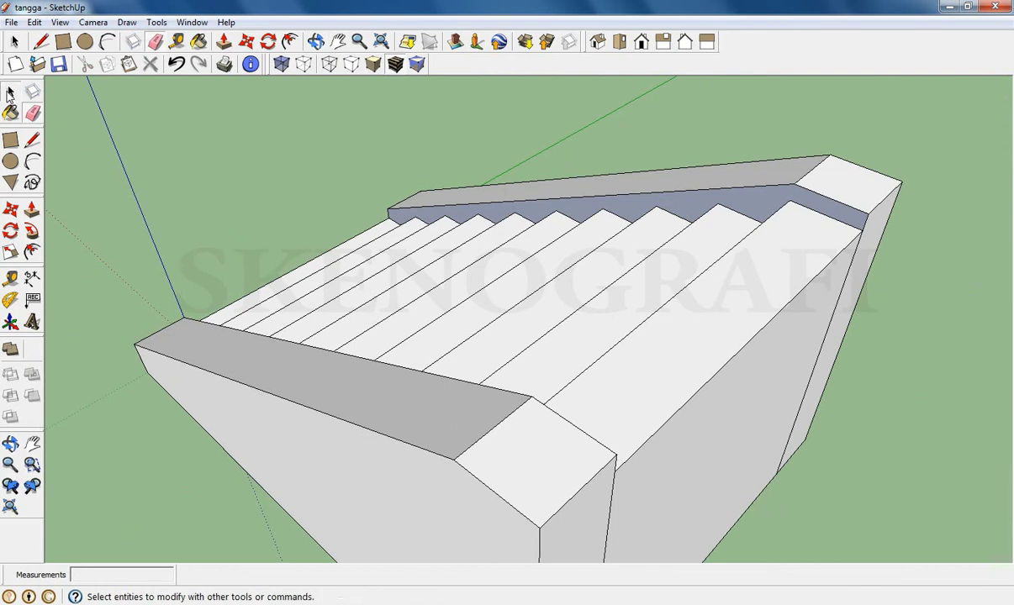
pyautogui.click(597, 41)
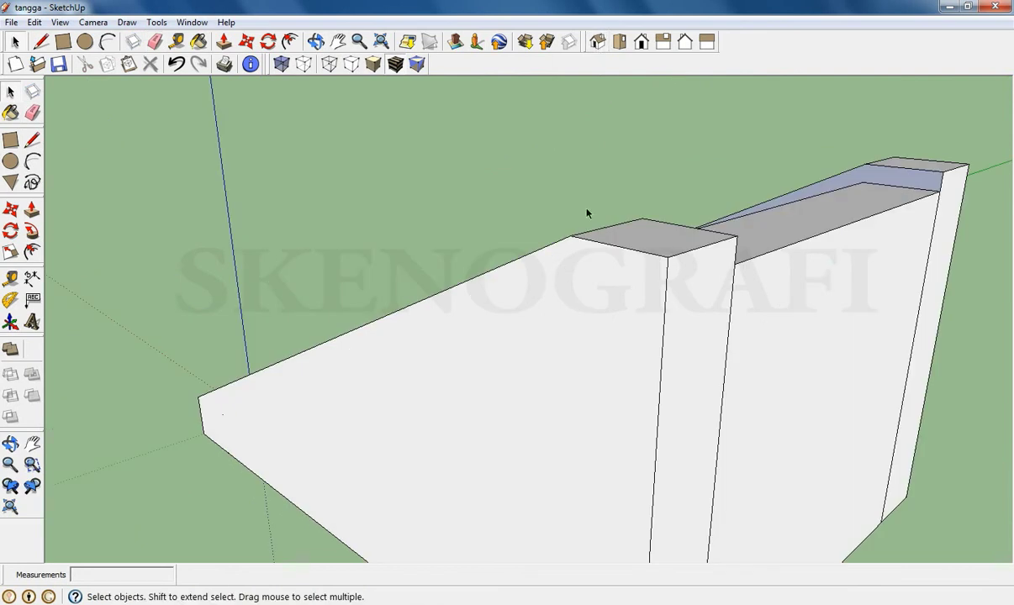
pyautogui.click(316, 42)
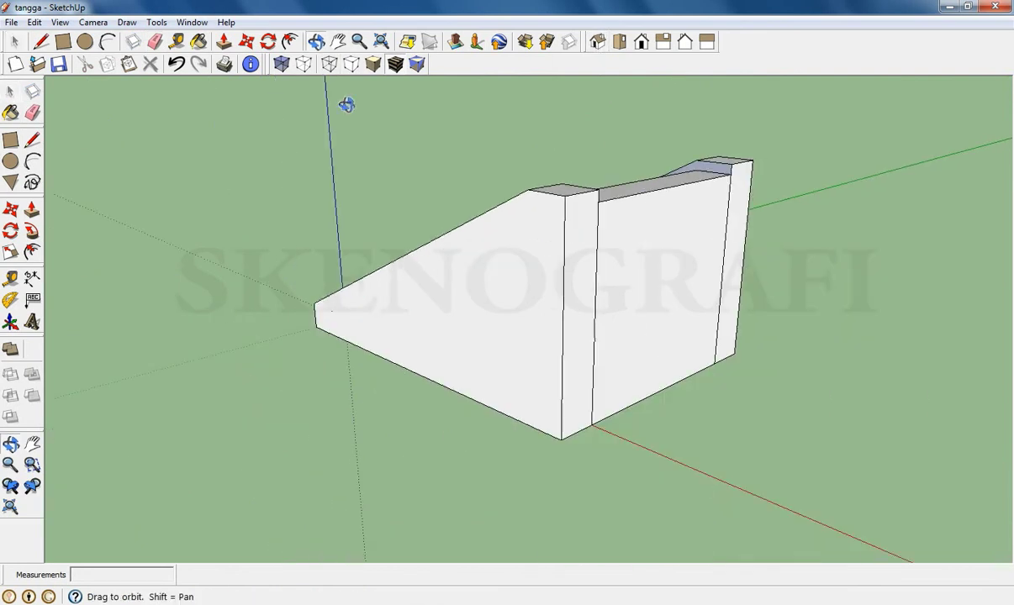
pyautogui.moveTo(354, 214); pyautogui.dragTo(441, 416)
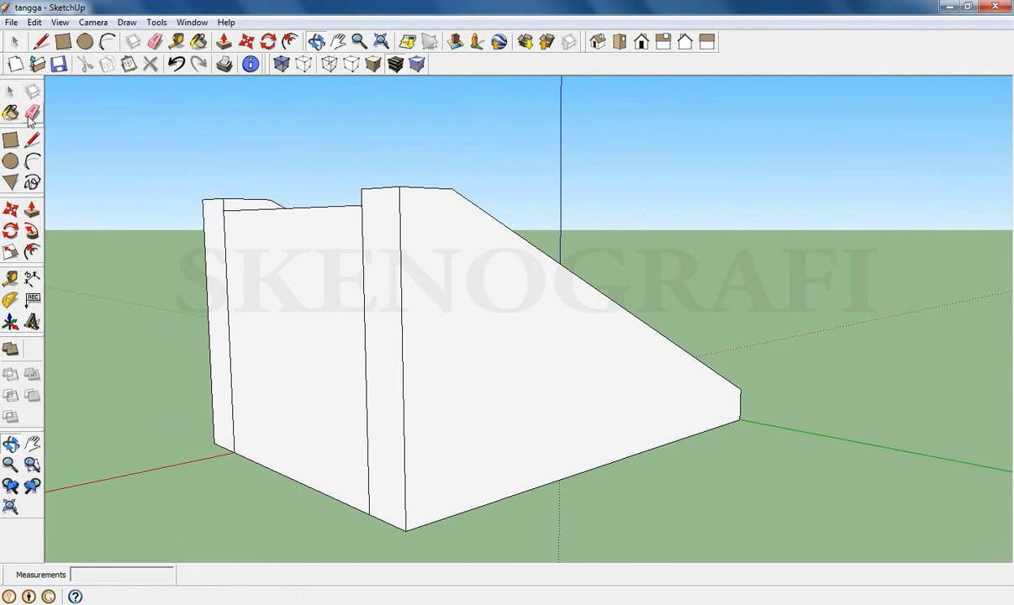
# Erase the two vertical seam lines between the walls and the stairs on the staircase's back face.
pyautogui.click(32, 114)
pyautogui.click(226, 258)
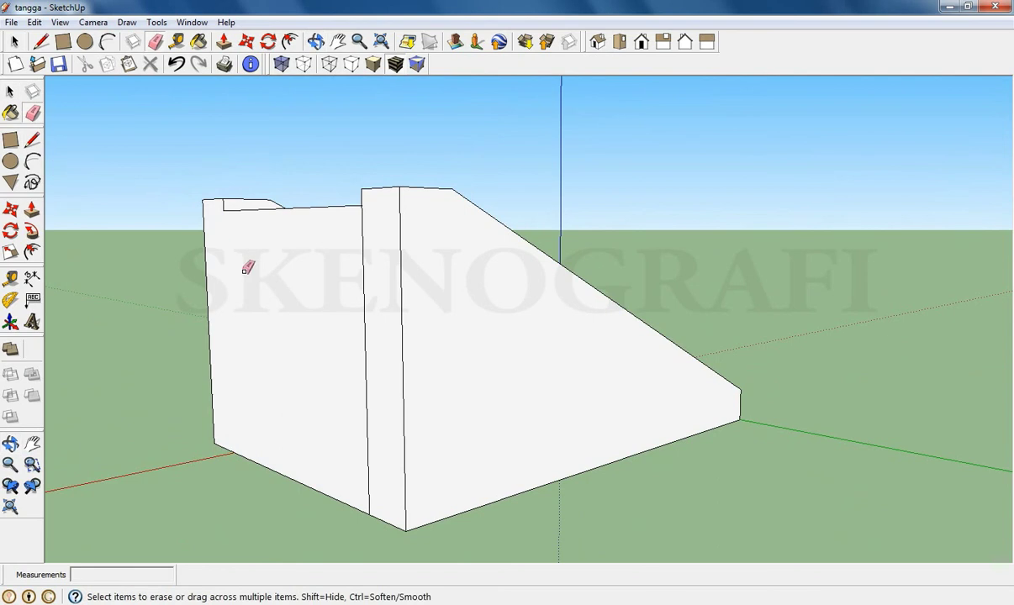
pyautogui.click(365, 277)
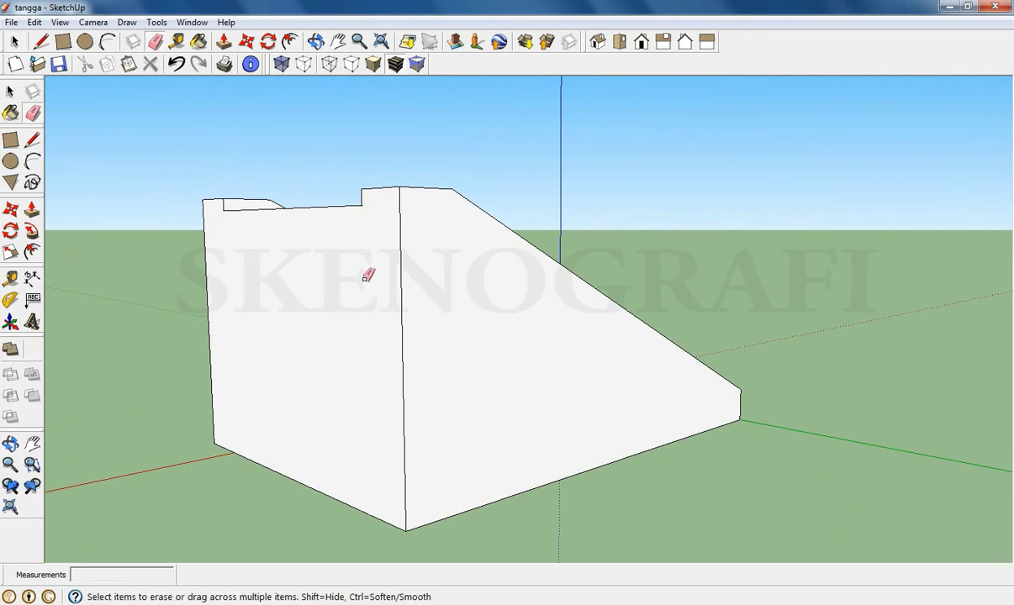
pyautogui.click(10, 91)
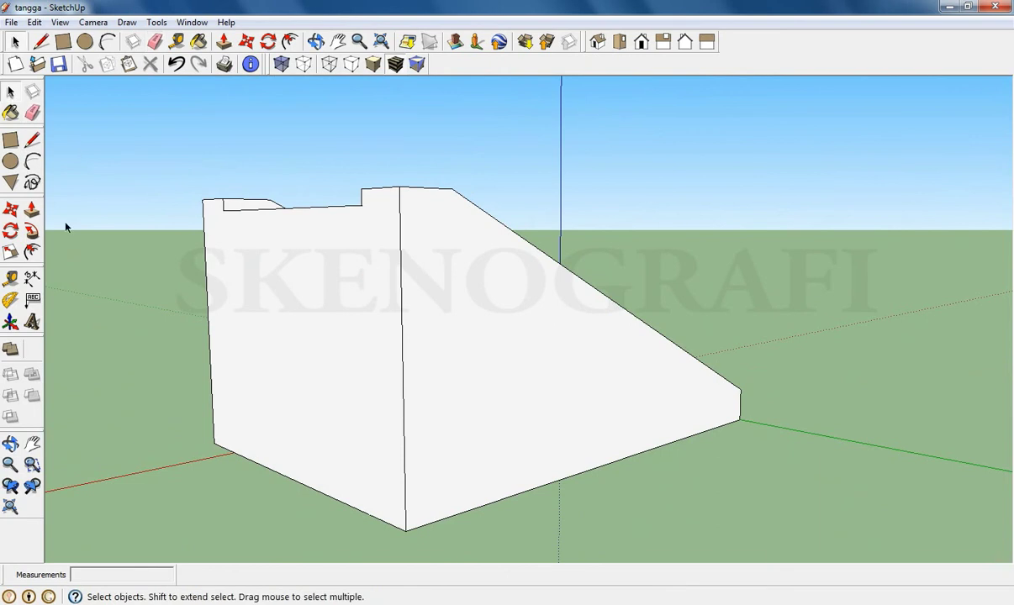
# Draw a closed ground rectangle behind the staircase, extending 50 cm back and spanning the full width across both walls.
pyautogui.click(32, 141)
pyautogui.click(405, 530)
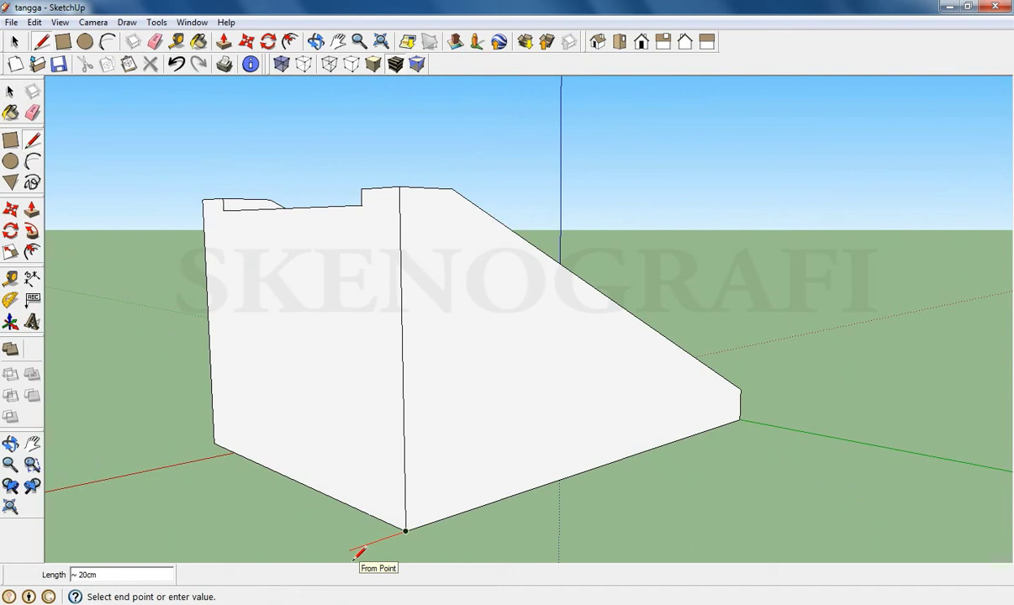
pyautogui.write('5')
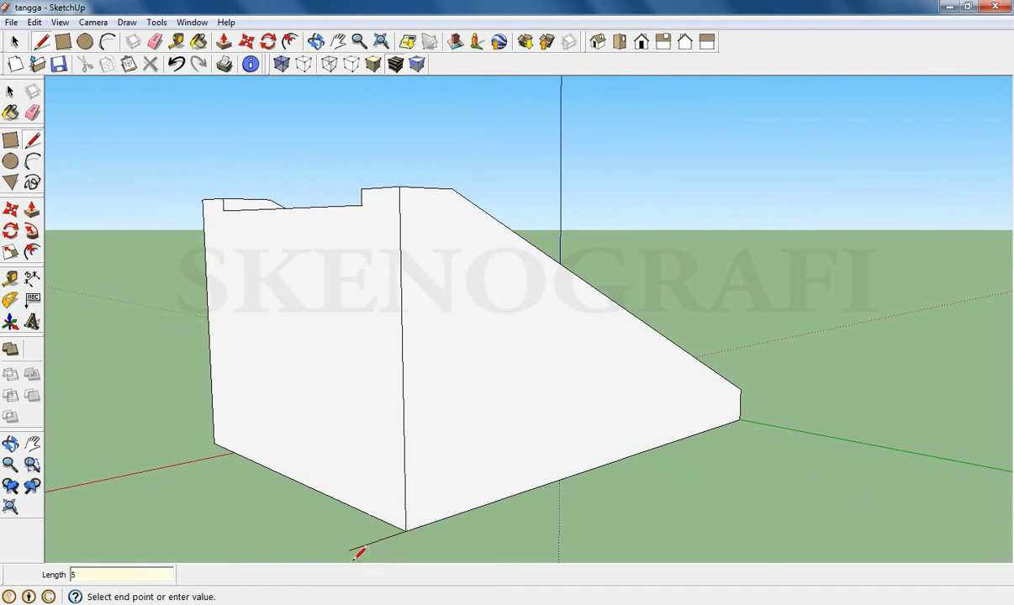
pyautogui.write('0')
pyautogui.press('Return')
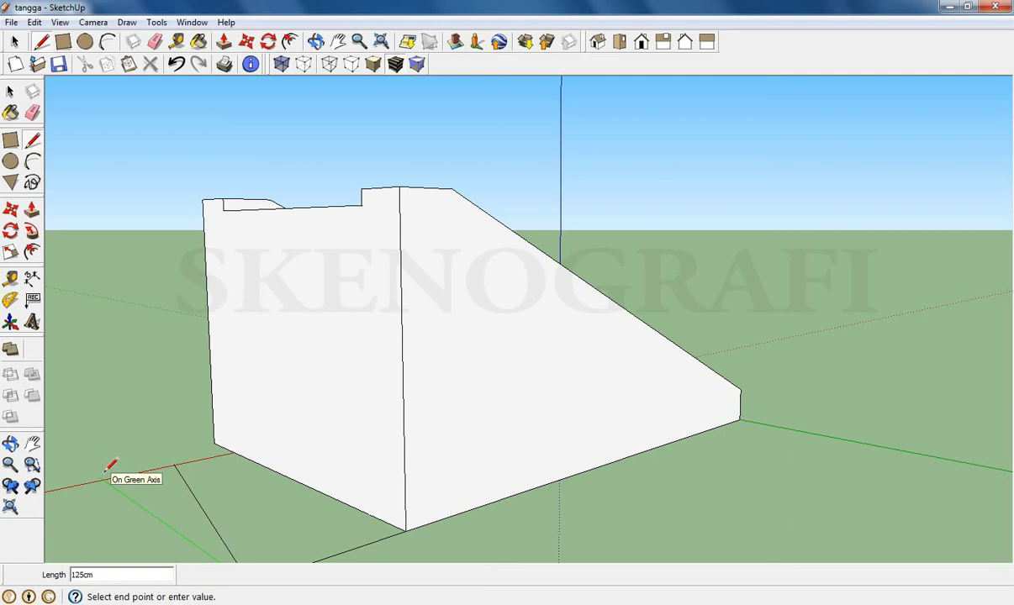
pyautogui.click(105, 471)
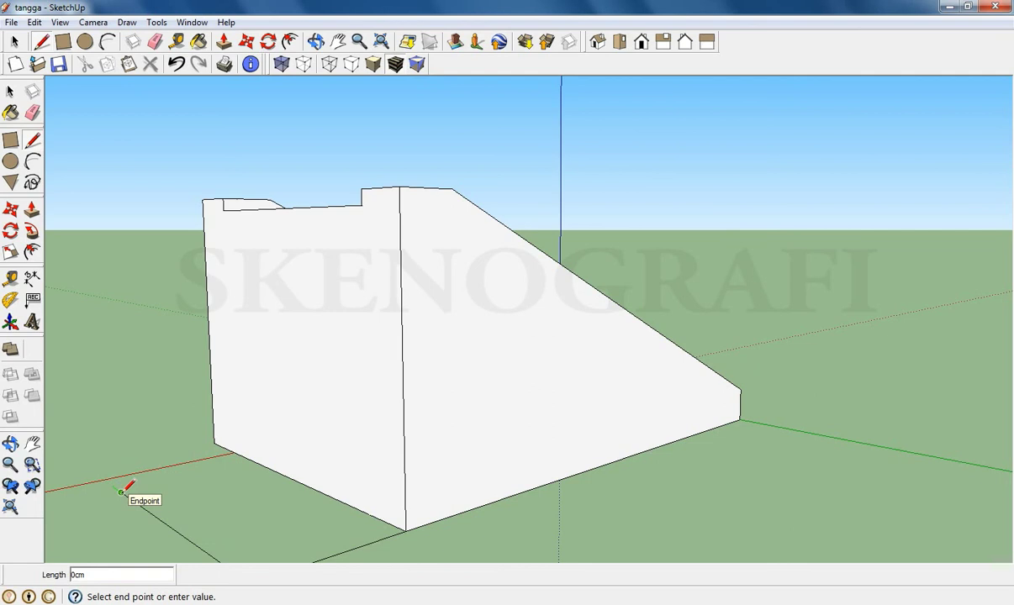
pyautogui.write('40')
pyautogui.press('Return')
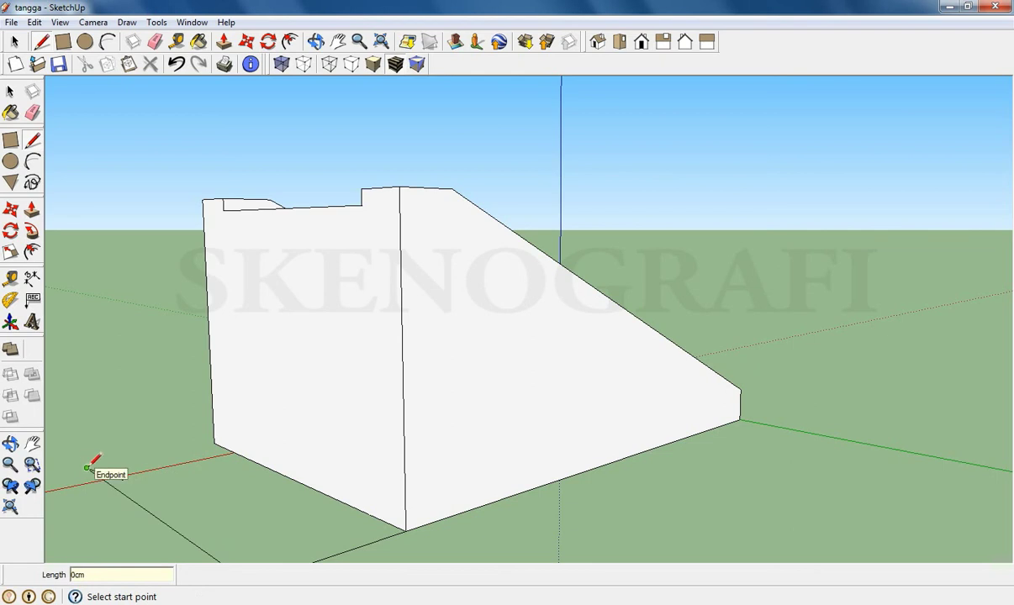
pyautogui.click(87, 467)
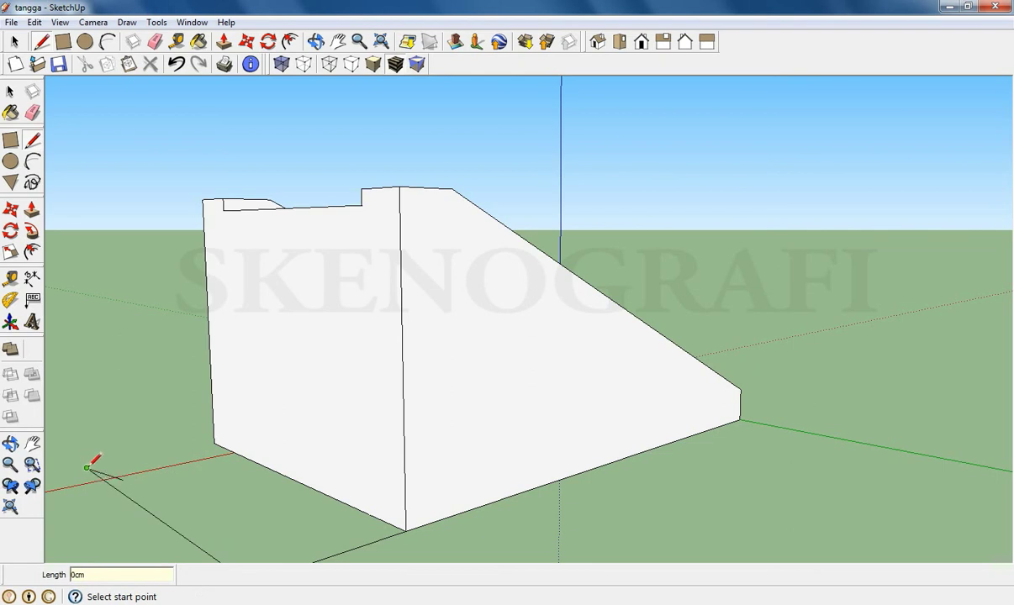
pyautogui.click(216, 443)
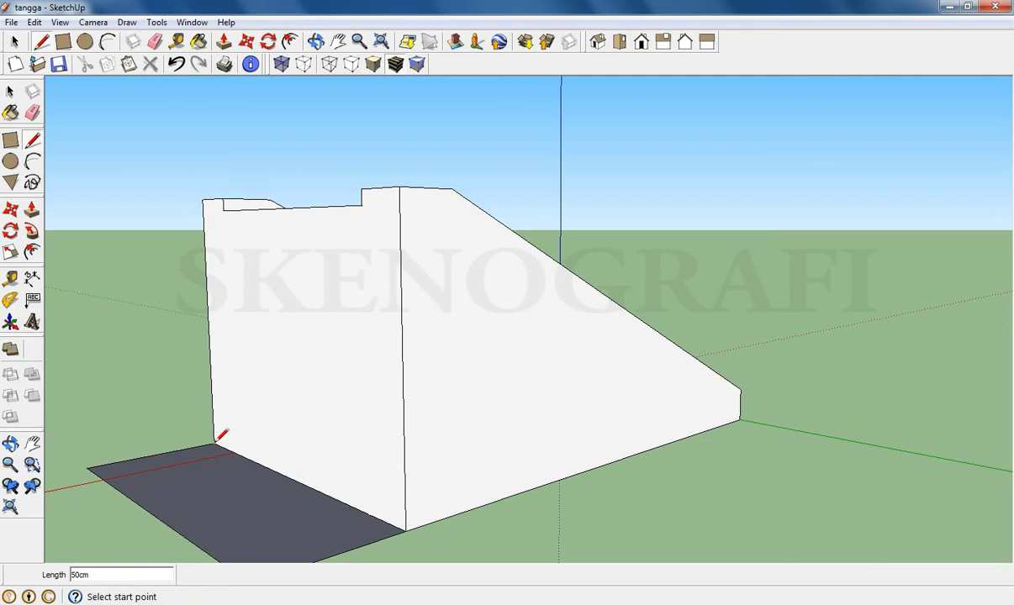
# Push/Pull the ground rectangle behind the staircase up 115 cm into a solid block.
pyautogui.click(10, 91)
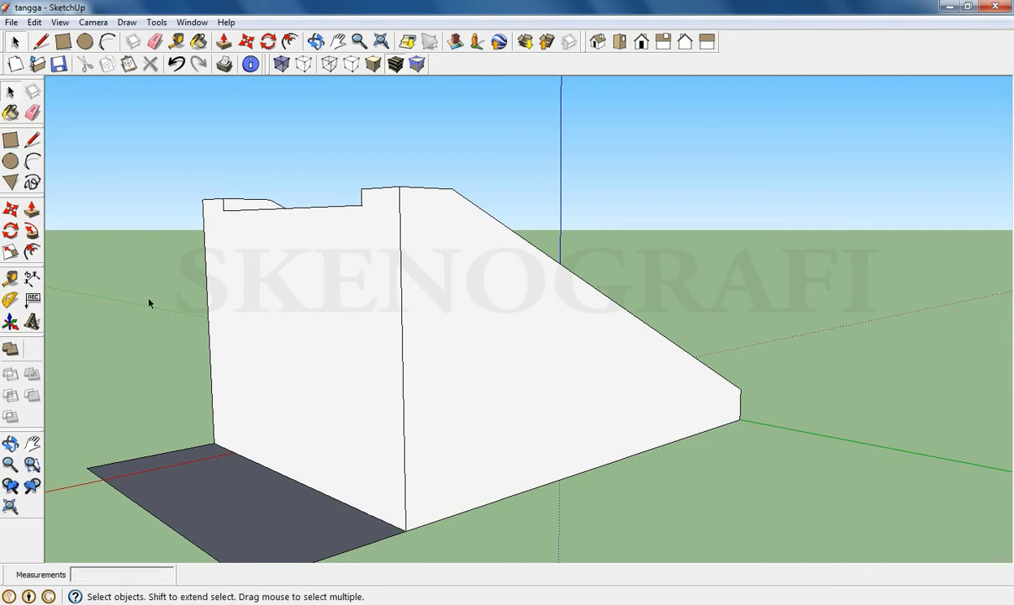
pyautogui.click(266, 529)
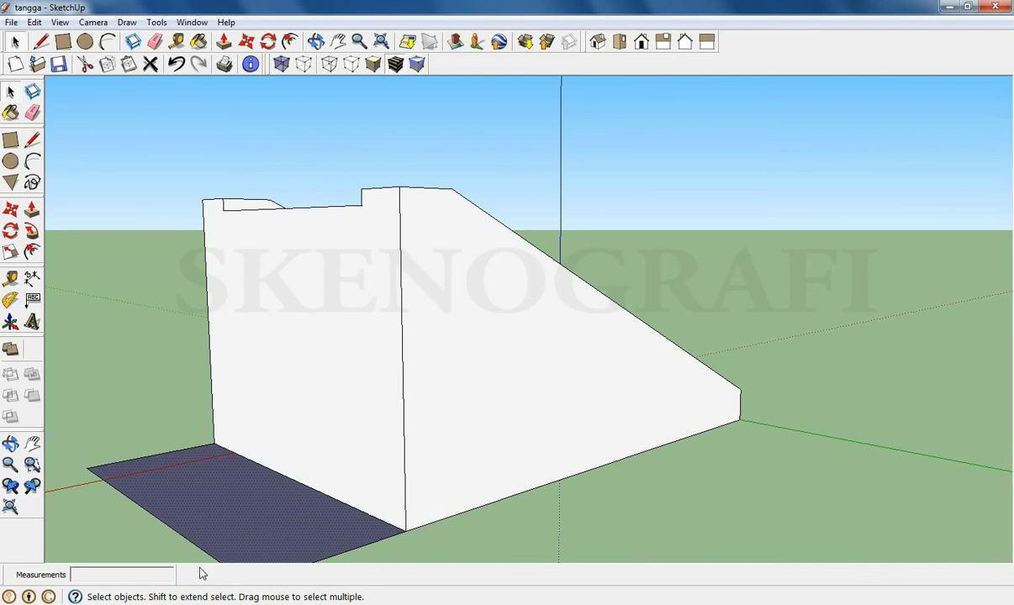
pyautogui.click(32, 209)
pyautogui.moveTo(214, 502); pyautogui.dragTo(225, 244)
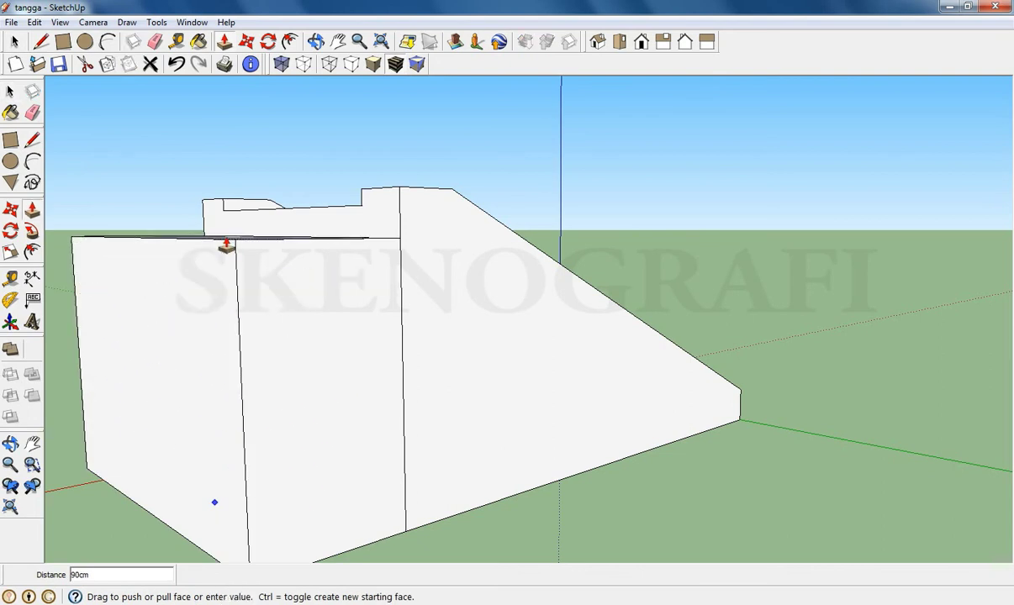
pyautogui.write('11')
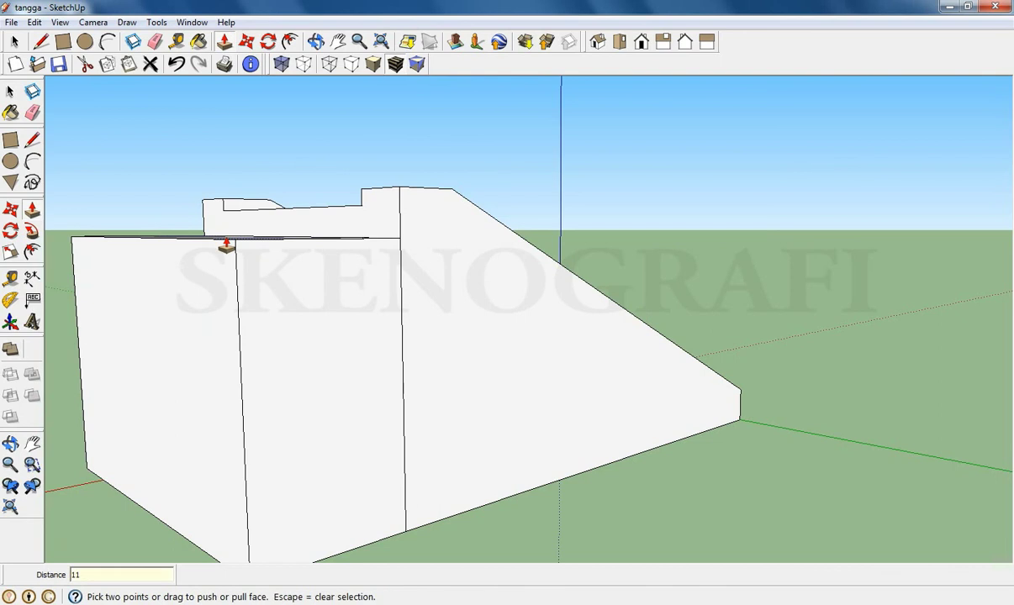
pyautogui.write('5')
pyautogui.press('Return')
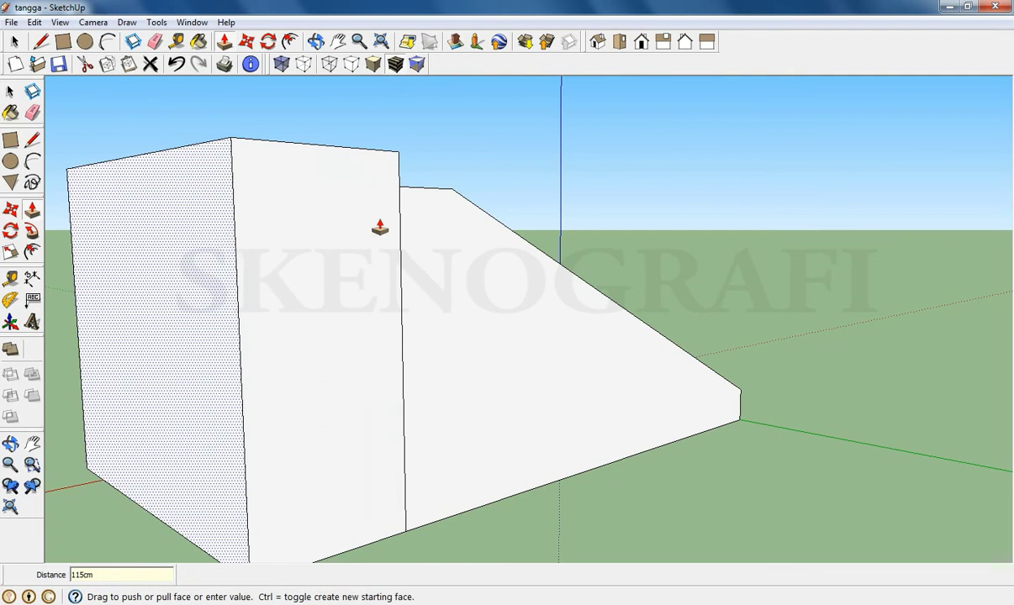
pyautogui.click(15, 42)
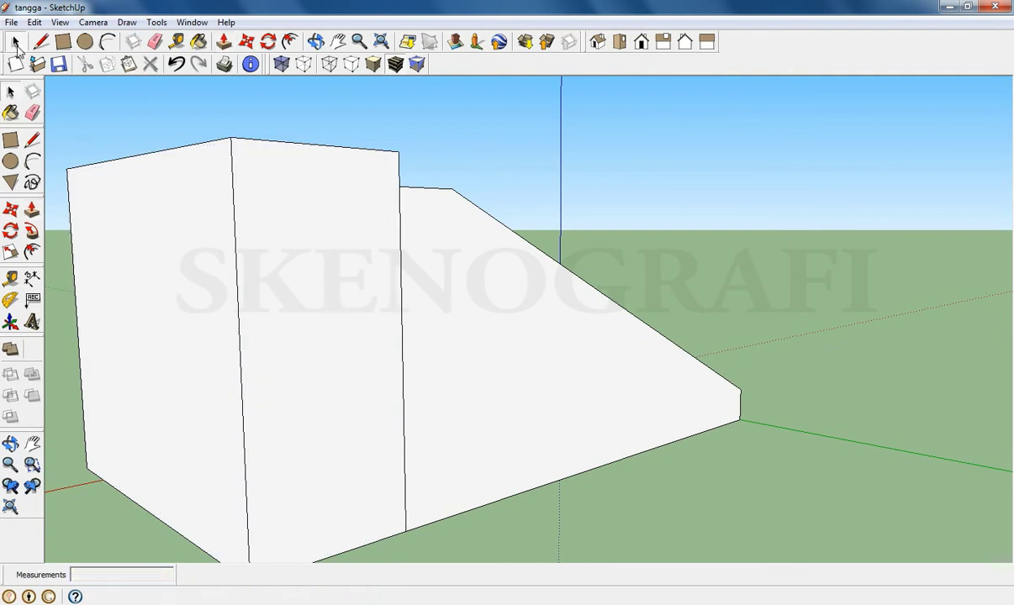
# Extend the back block's left end face outward by 20 cm, as seen from the front of the stairs.
pyautogui.click(312, 42)
pyautogui.moveTo(485, 295); pyautogui.dragTo(400, 198)
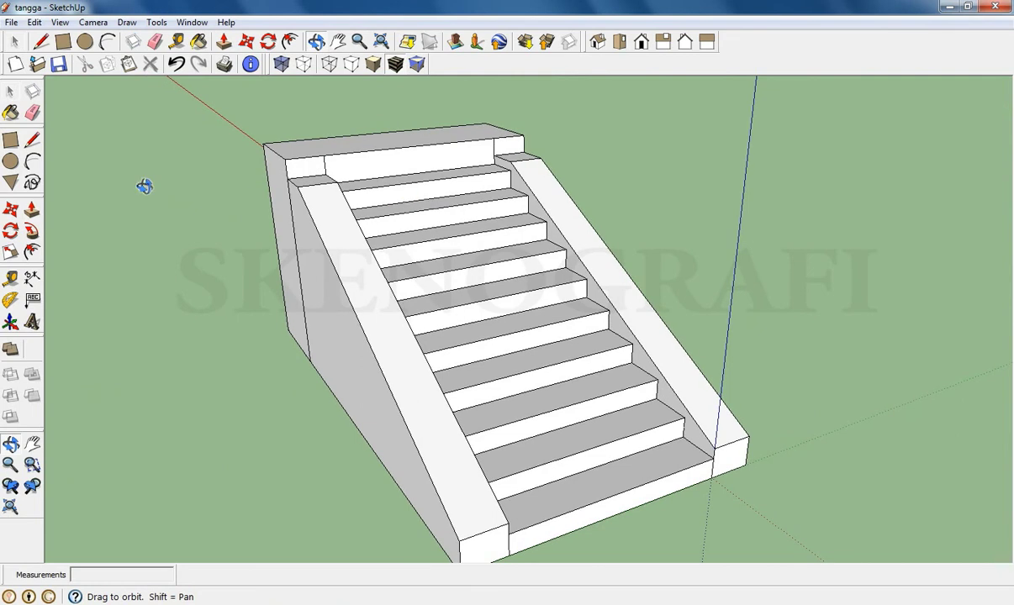
pyautogui.click(32, 209)
pyautogui.moveTo(272, 228); pyautogui.dragTo(267, 227)
pyautogui.write('20cm')
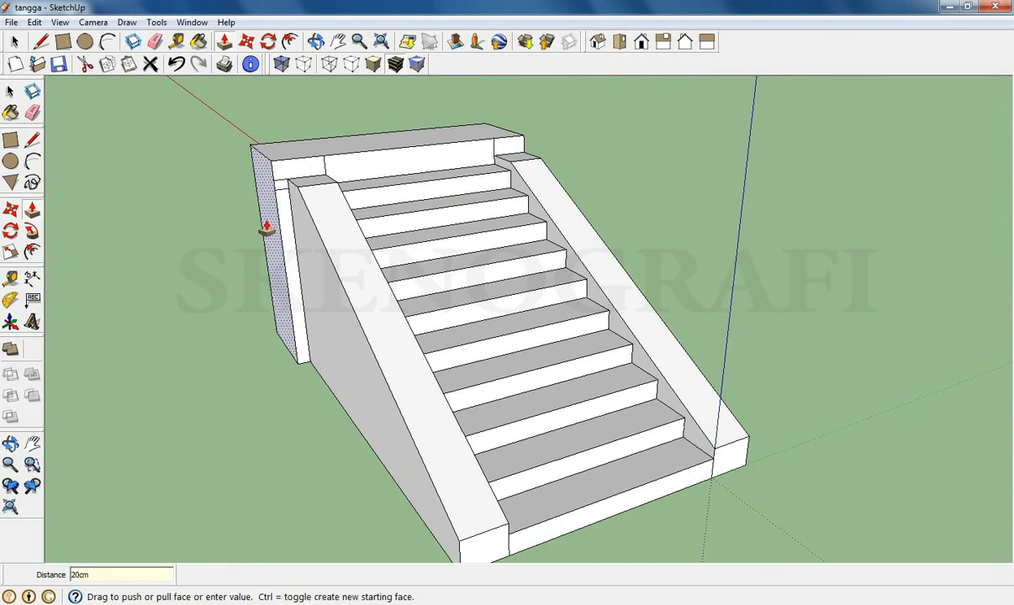
pyautogui.press('Return')
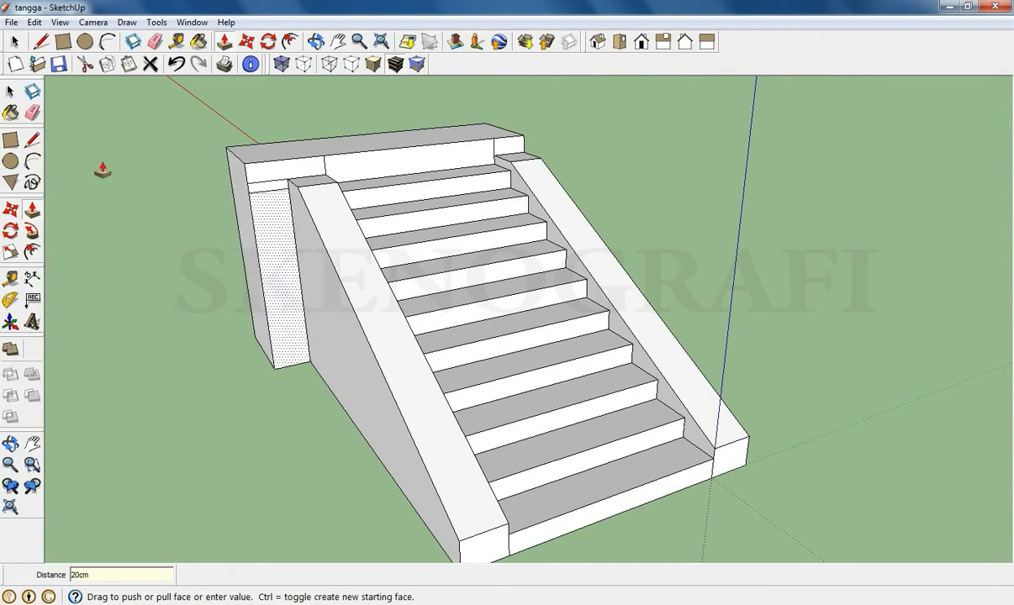
# Delete the leftover lines on the back block's front face around the top of the left wall.
pyautogui.click(10, 91)
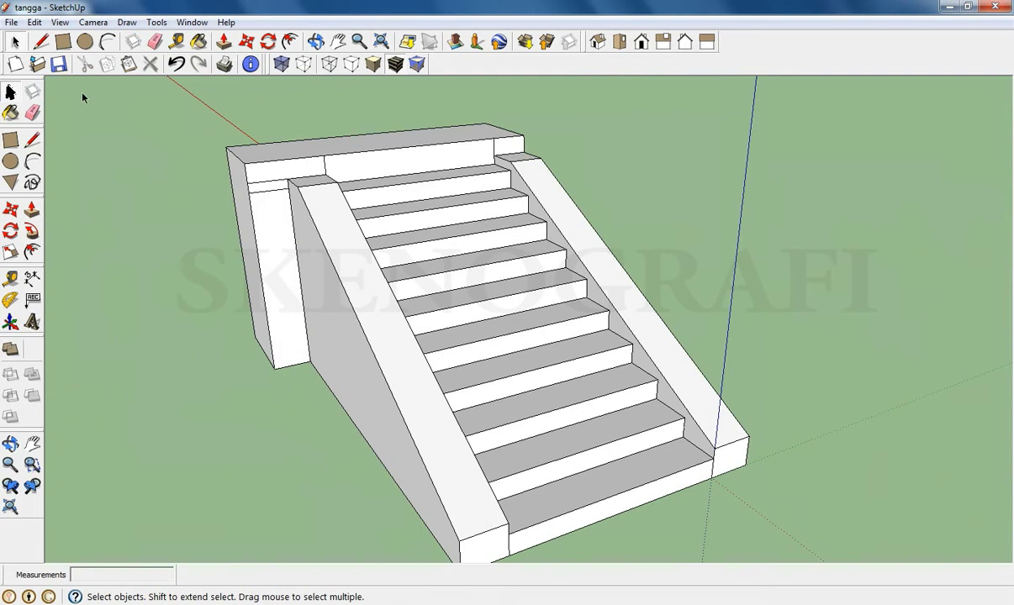
pyautogui.click(273, 182)
pyautogui.press('Delete')
pyautogui.click(324, 166)
pyautogui.press('Delete')
# Extend the back block's right end face outward by 20 cm, as seen from the front of the stairs.
pyautogui.click(315, 41)
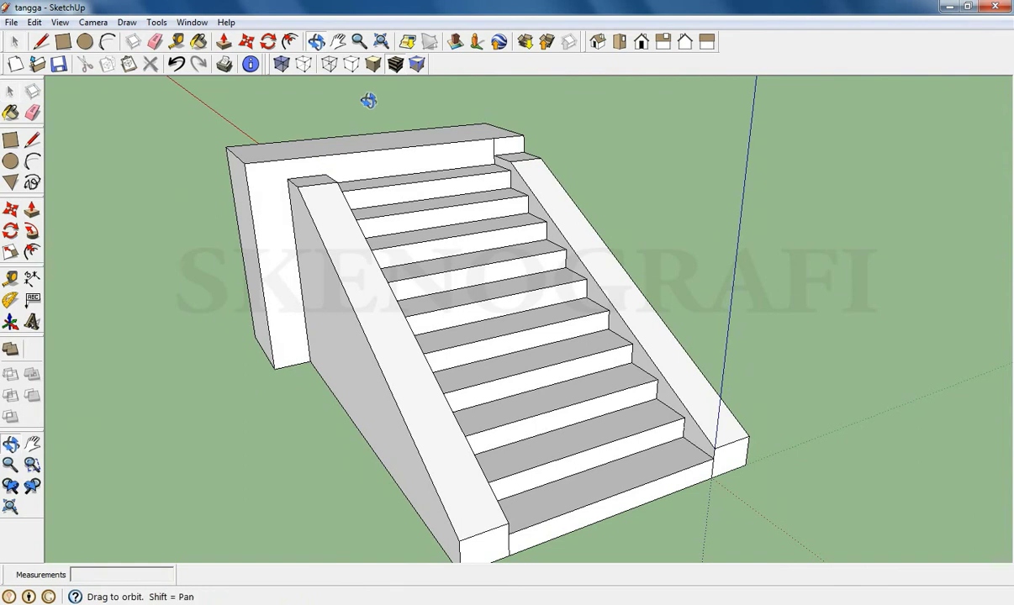
pyautogui.moveTo(560, 225); pyautogui.dragTo(330, 228)
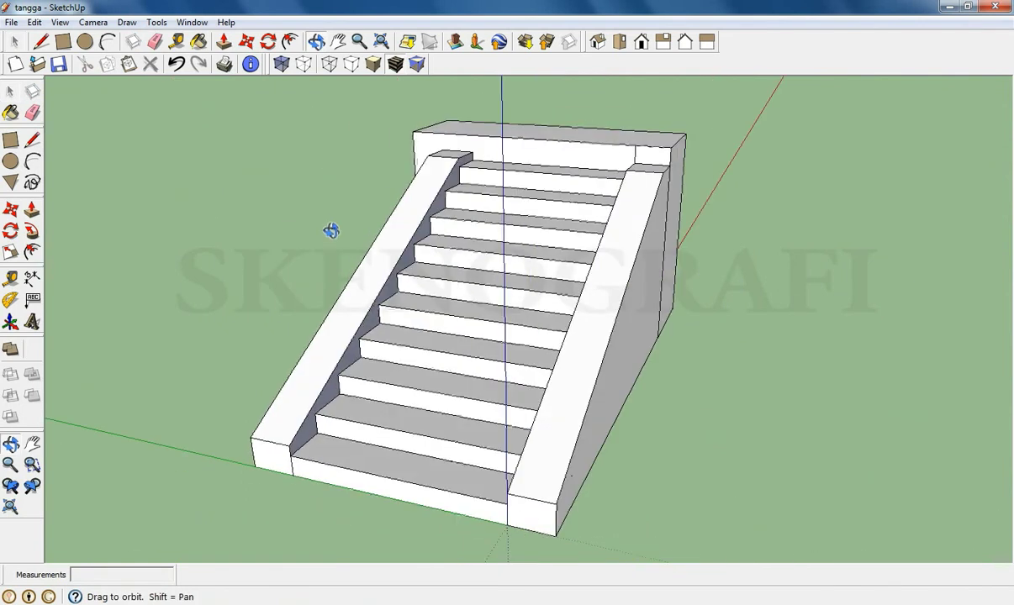
pyautogui.click(31, 210)
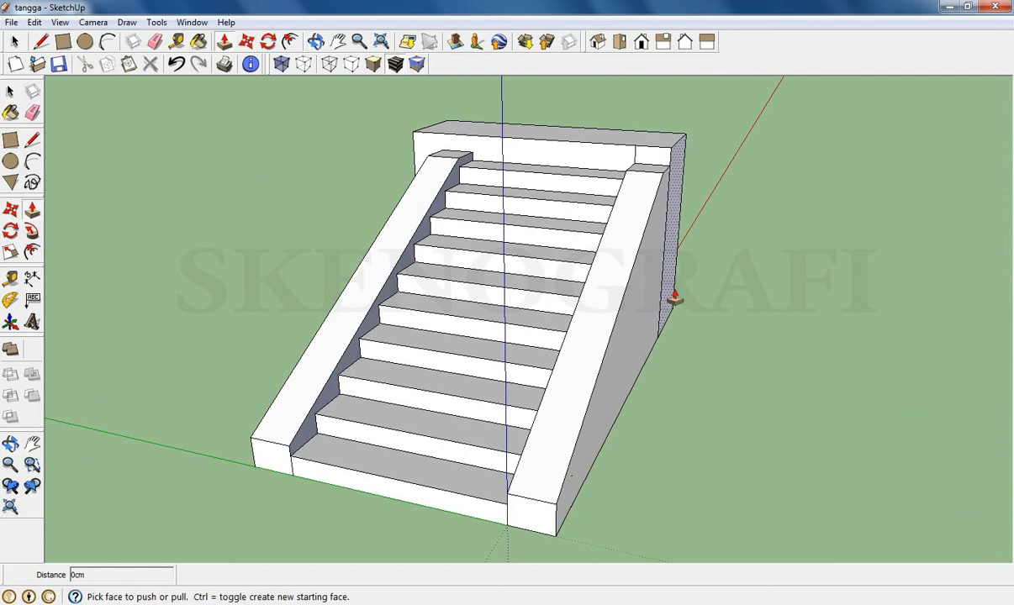
pyautogui.click(673, 277)
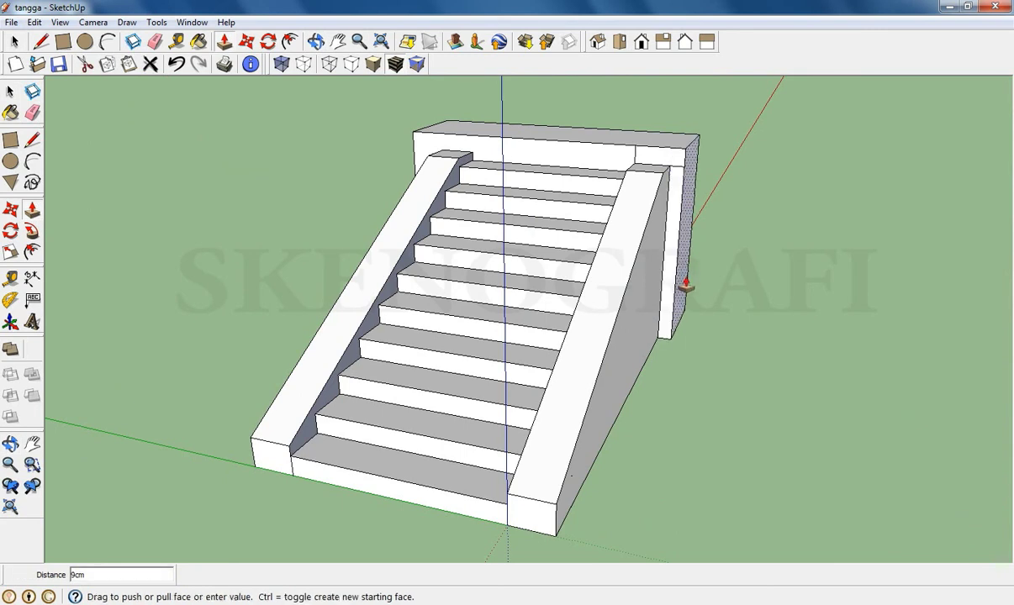
pyautogui.click(686, 285)
pyautogui.write('20')
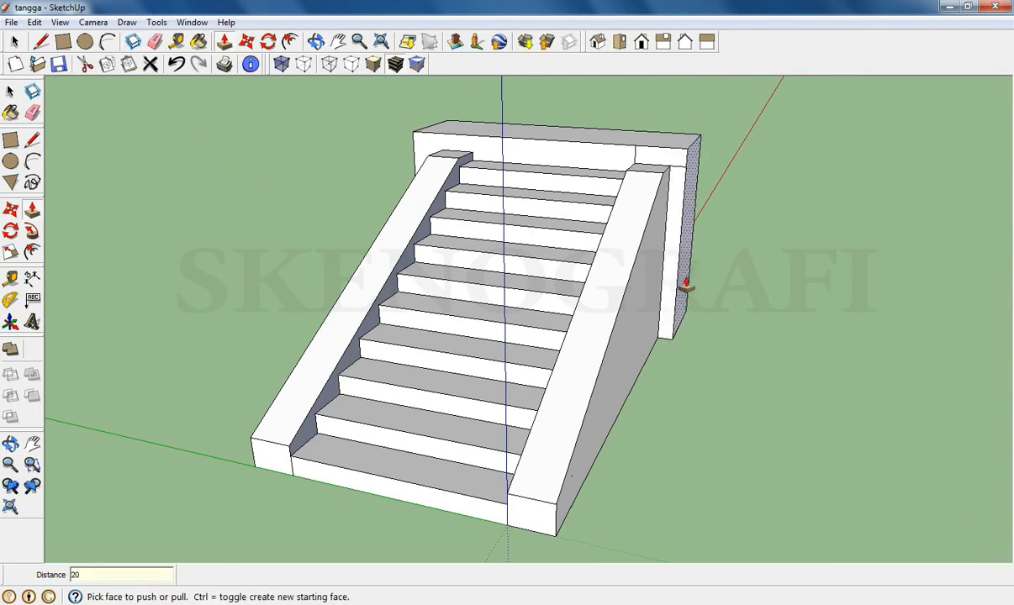
pyautogui.press('Return')
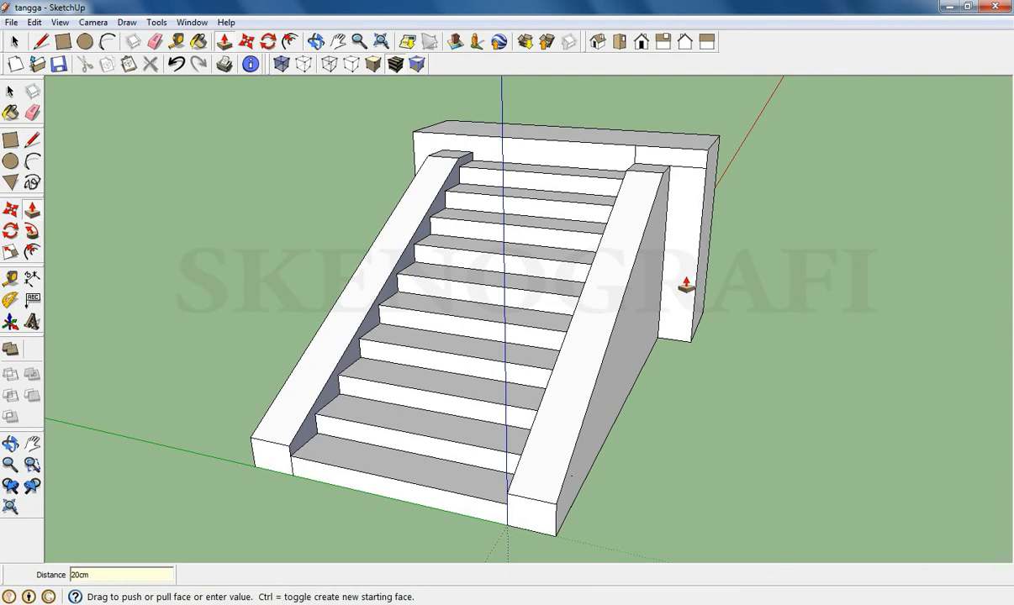
# Erase the leftover lines on the back block's front face around the top of the right wall.
pyautogui.press('space')
pyautogui.click(32, 111)
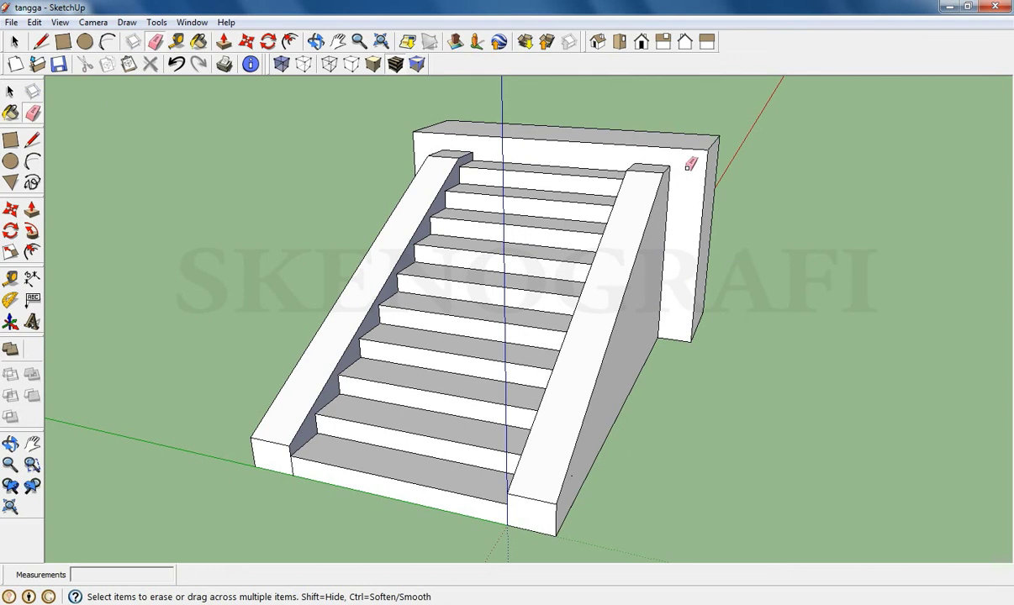
pyautogui.click(10, 91)
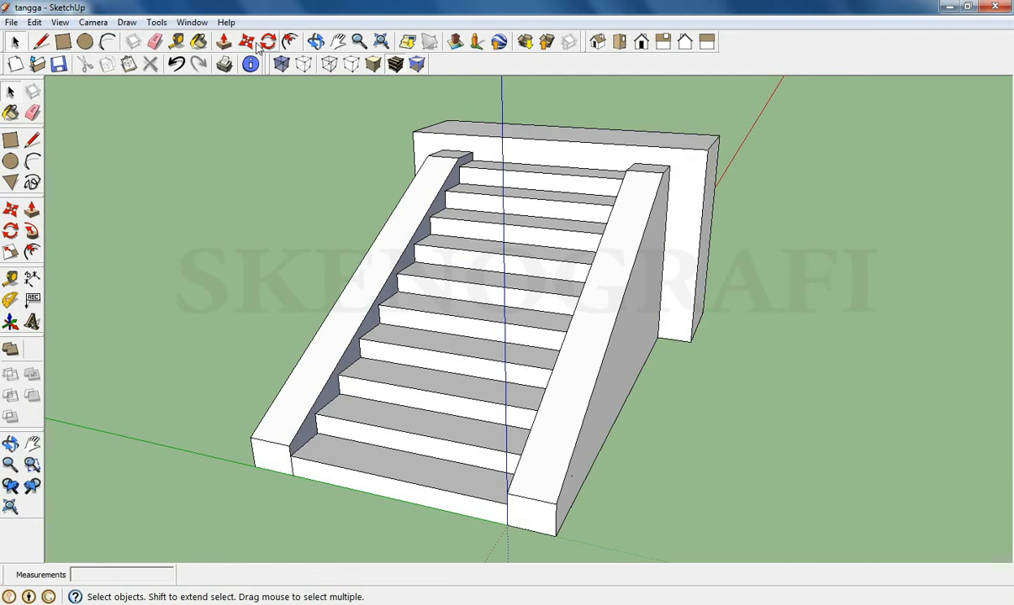
pyautogui.click(316, 42)
pyautogui.moveTo(713, 410); pyautogui.dragTo(477, 388)
pyautogui.moveTo(725, 319); pyautogui.dragTo(673, 370)
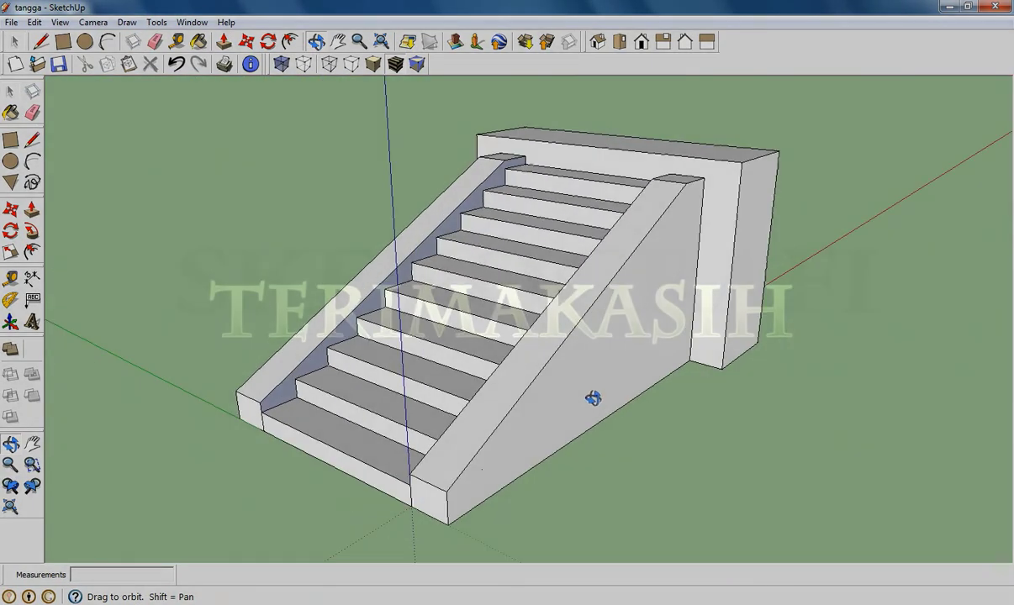
pyautogui.moveTo(599, 399); pyautogui.dragTo(538, 393)
pyautogui.click(10, 91)
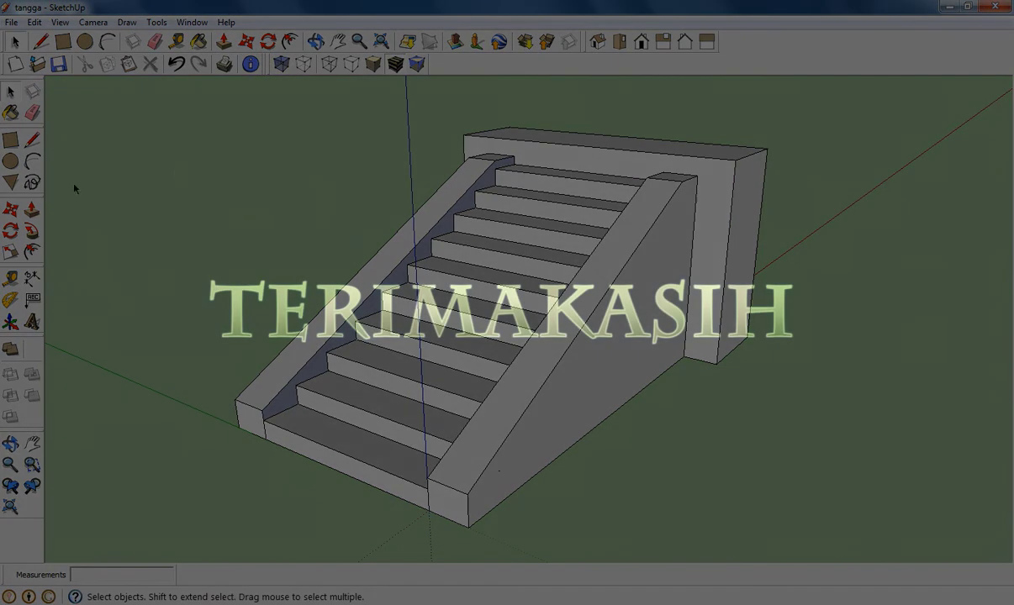